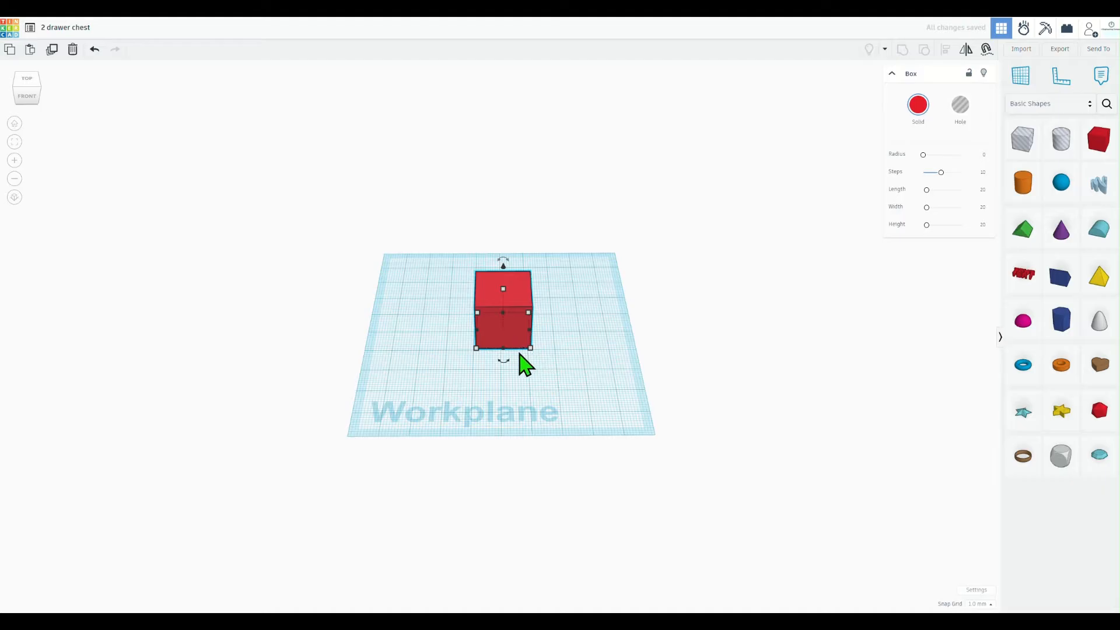
Step: Set the red box's footprint to 44.83 mm wide and 47.14 mm long
left_click(530, 349)
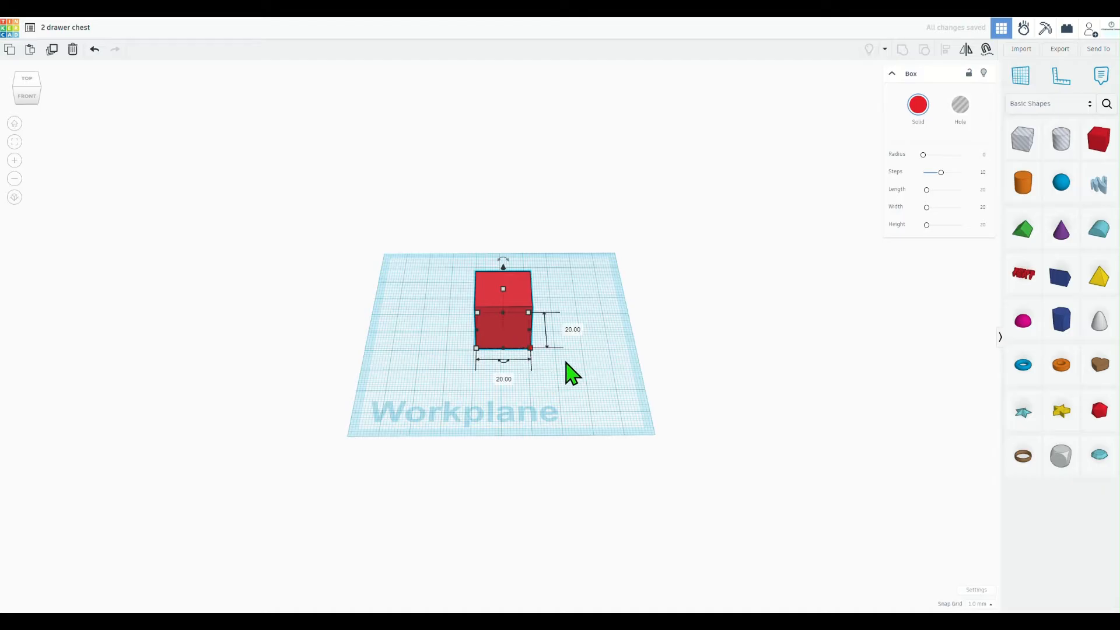
left_click(505, 379)
type("44.83")
key("Tab")
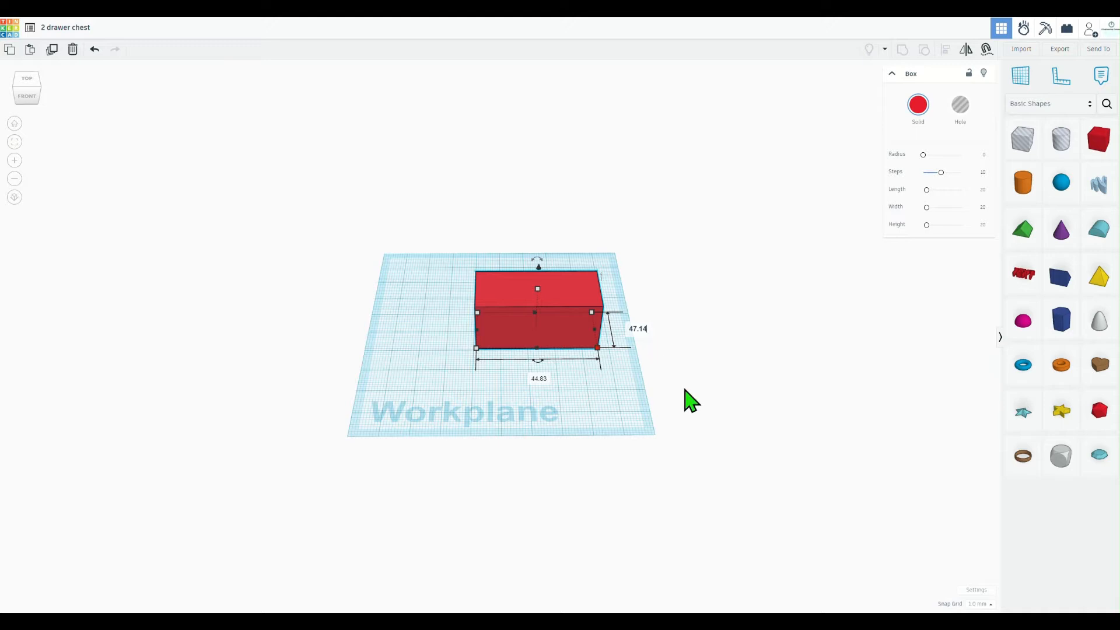
key("Return")
left_click(665, 432)
Step: Set the red box's height to 32.07 mm
right_click_drag(665, 432, 532, 295)
left_click(493, 271)
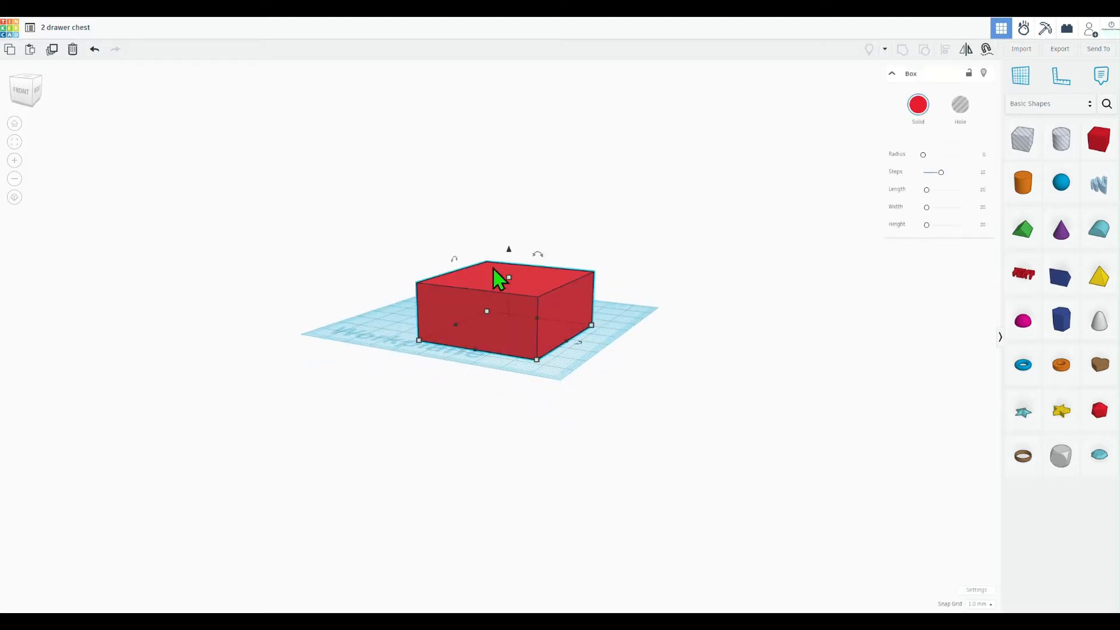
mouse_move(510, 279)
left_click(552, 305)
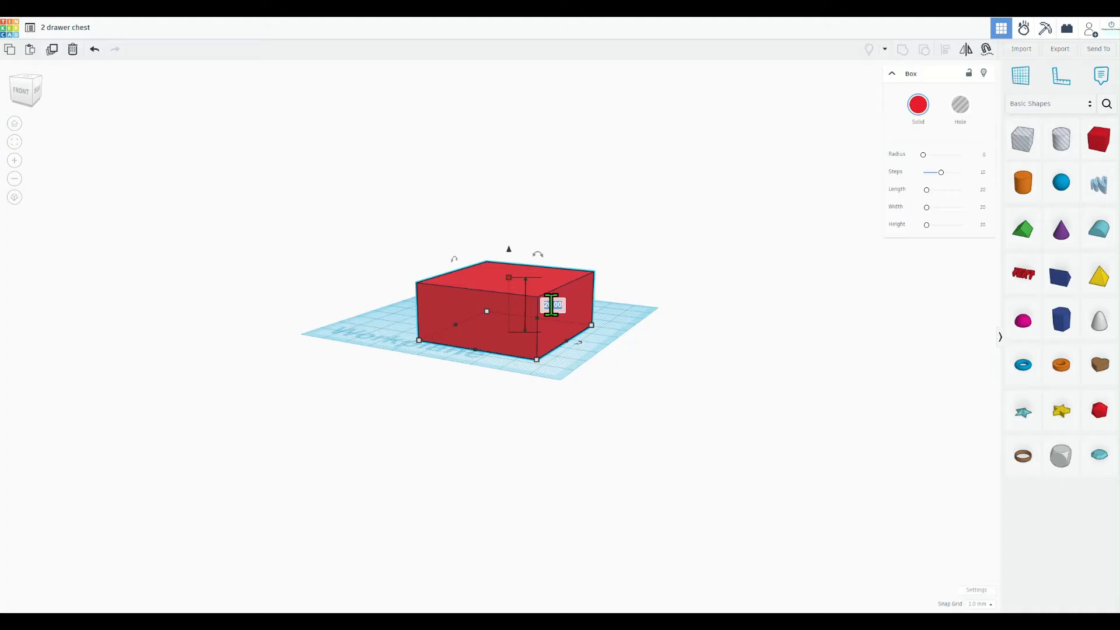
key("Return")
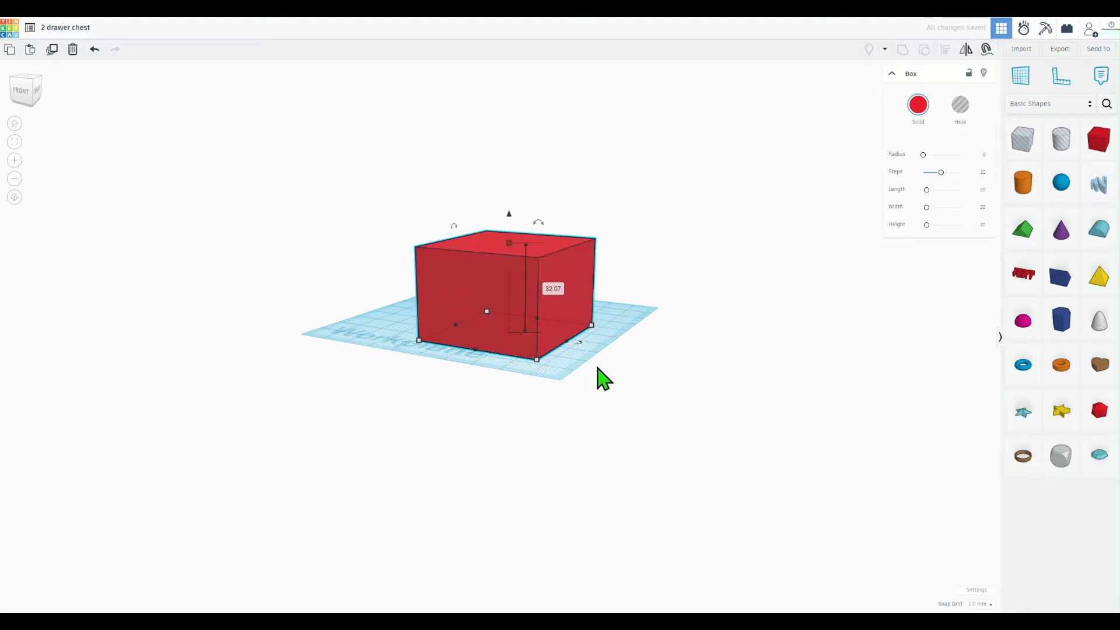
left_click(475, 392)
Step: Round the red box's edges with a radius of 0.8
right_click_drag(474, 393, 528, 421)
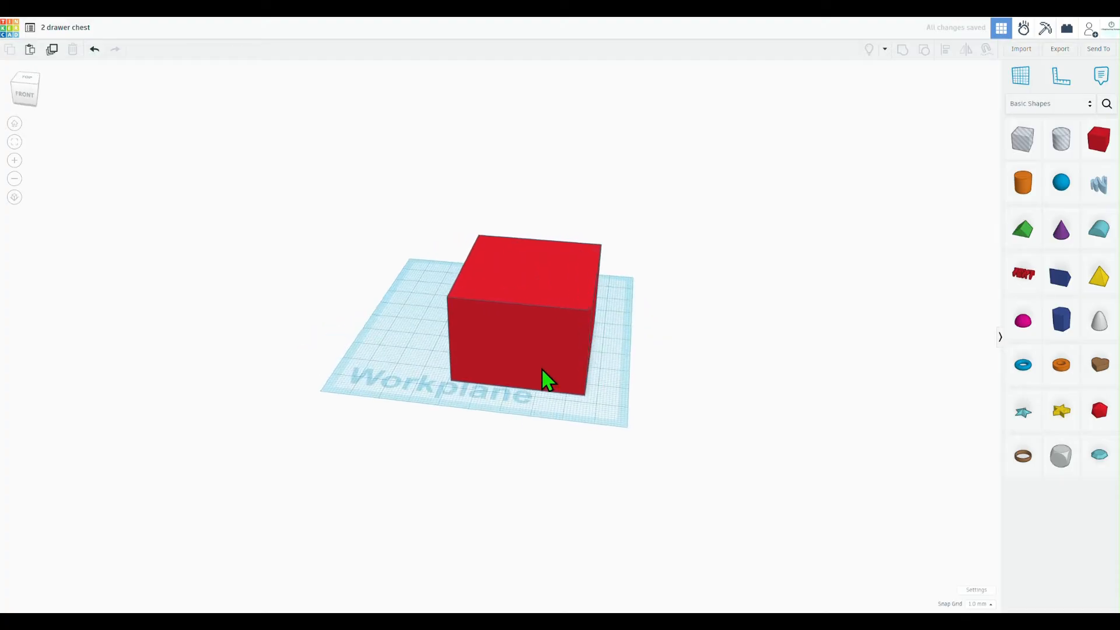
left_click(533, 351)
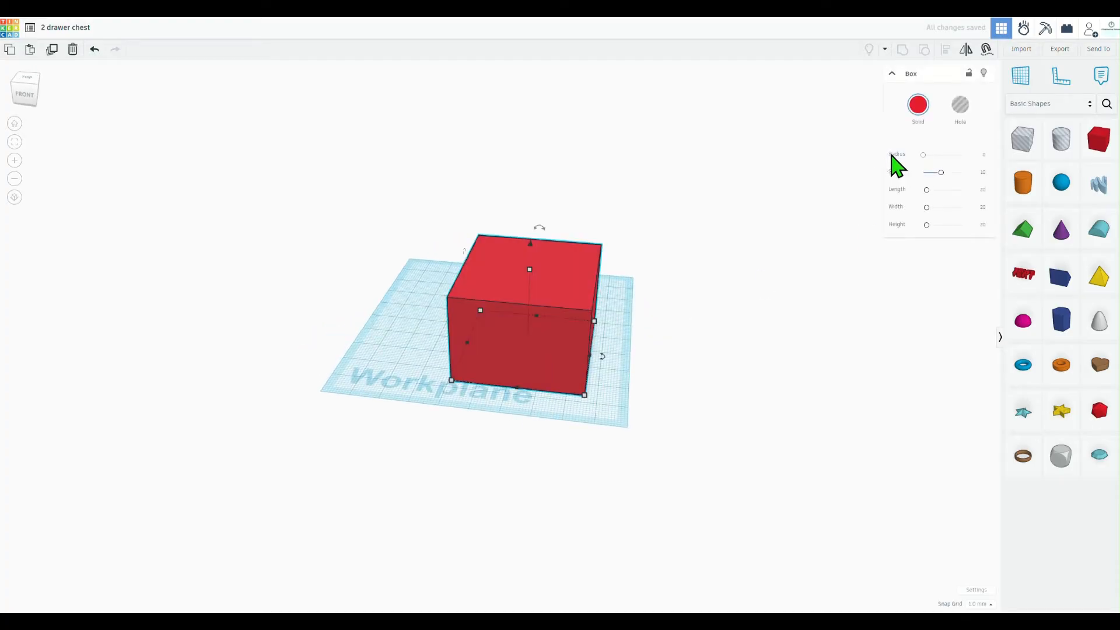
left_click(985, 155)
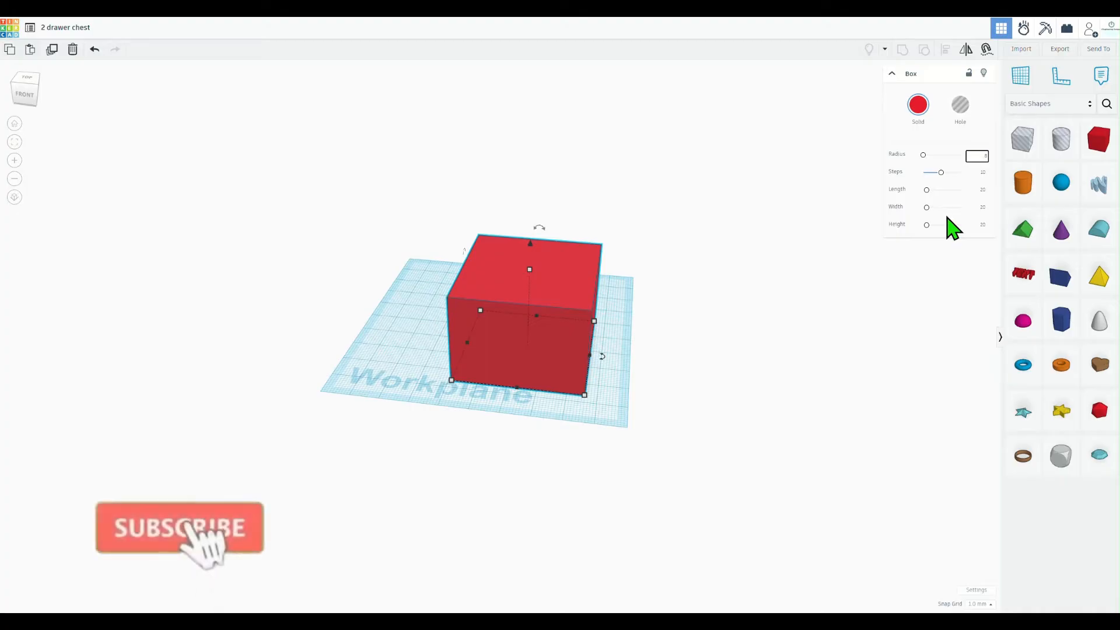
key("Return")
left_click(673, 357)
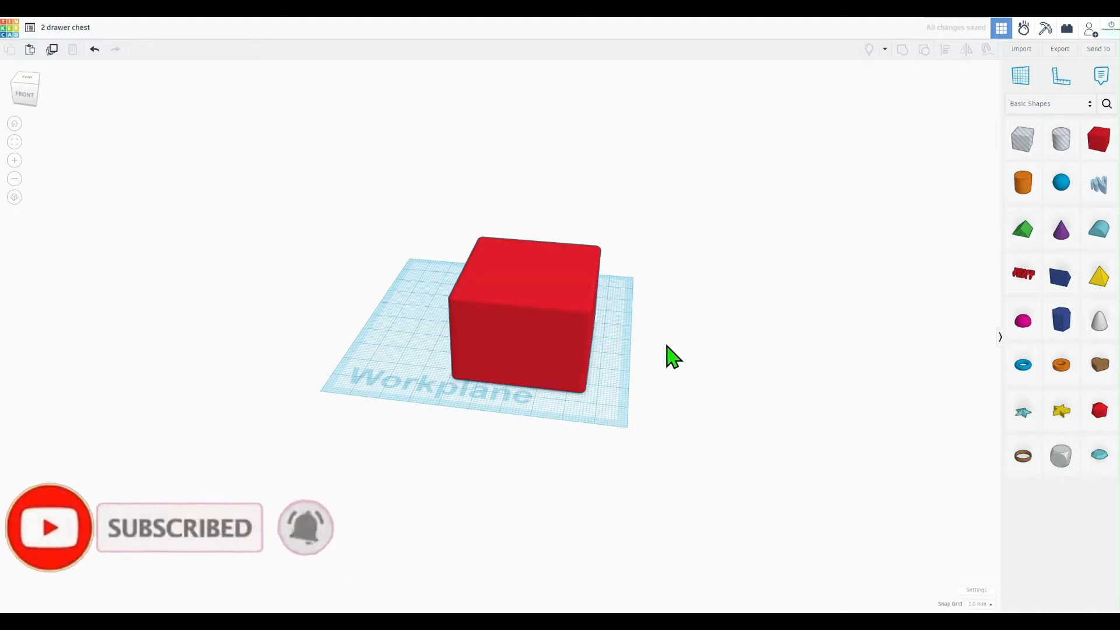
Step: Move the rounded box slightly farther back and to the left on the workplane
right_click_drag(670, 355, 524, 391)
left_click_drag(524, 390, 506, 338)
left_click(694, 368)
right_click_drag(694, 369, 650, 370)
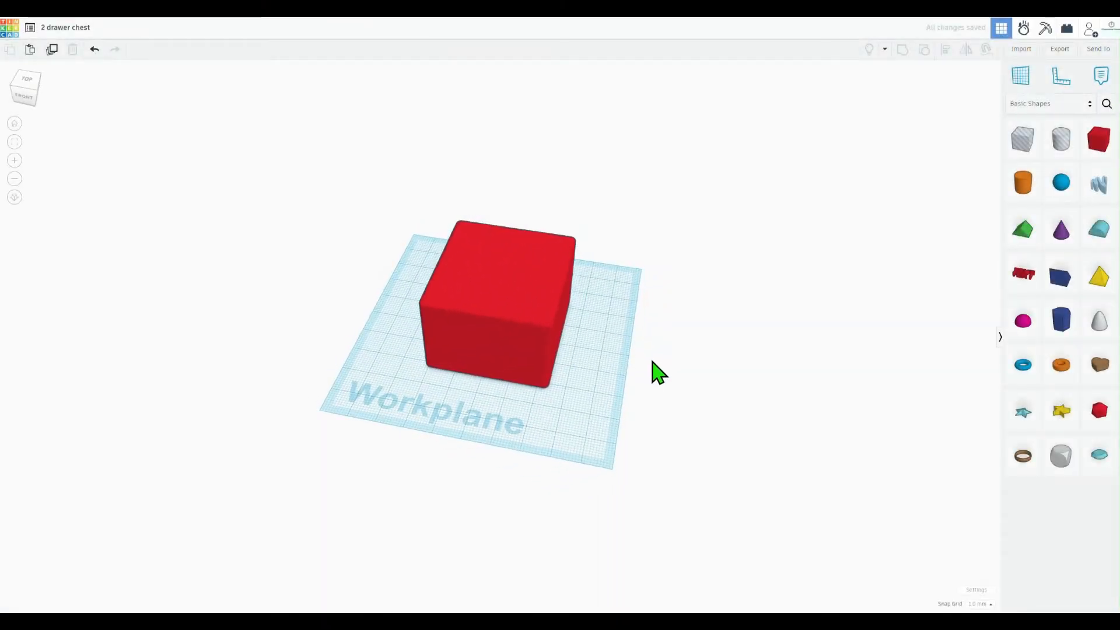
Step: Duplicate the rounded box in place, pulling the copy aside and undoing that move
left_click(507, 337)
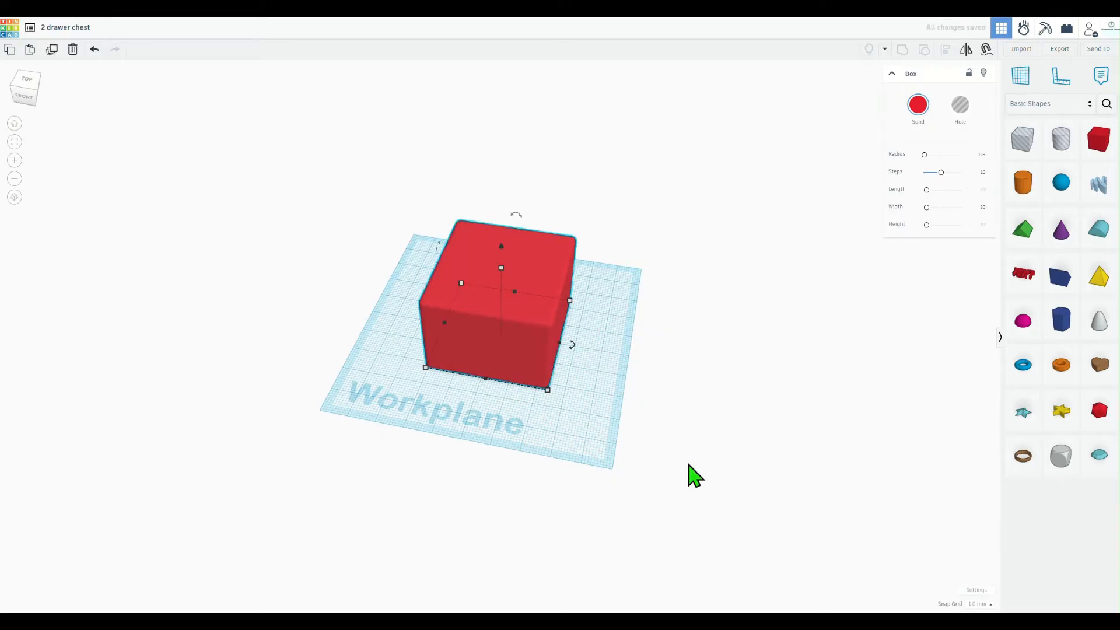
right_click_drag(689, 465, 565, 400)
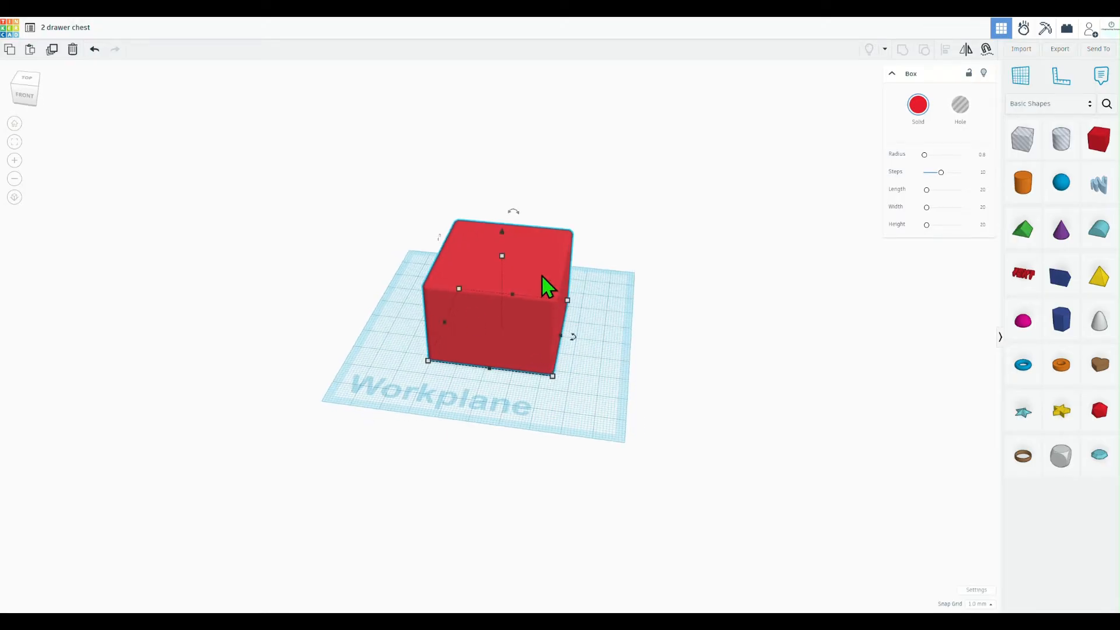
left_click_drag(541, 275, 692, 242, "alt")
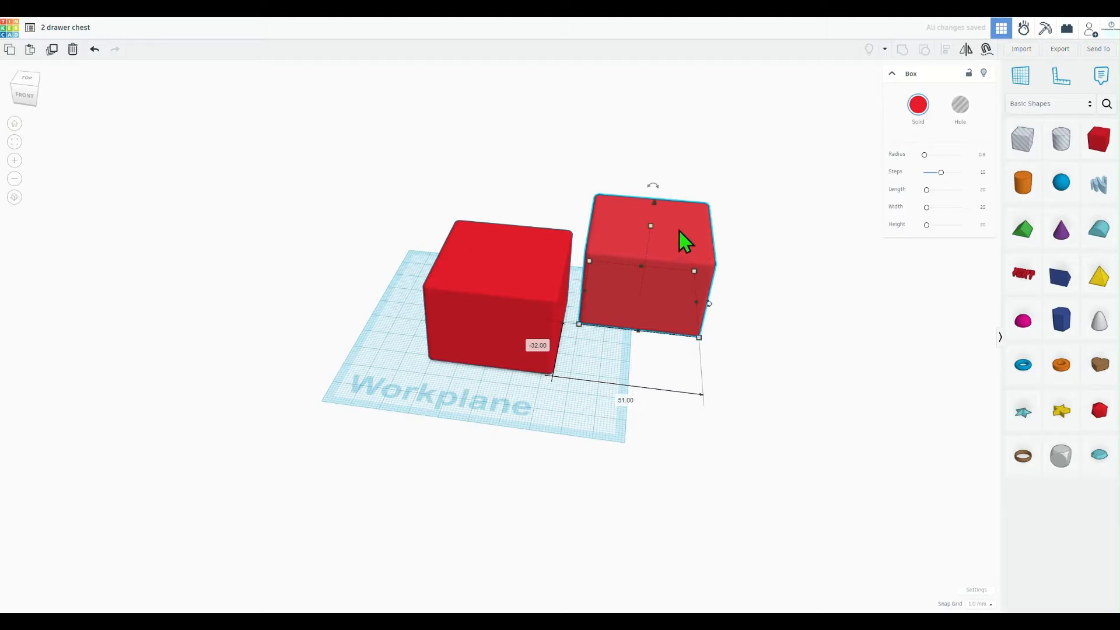
left_click(95, 49)
left_click(321, 415)
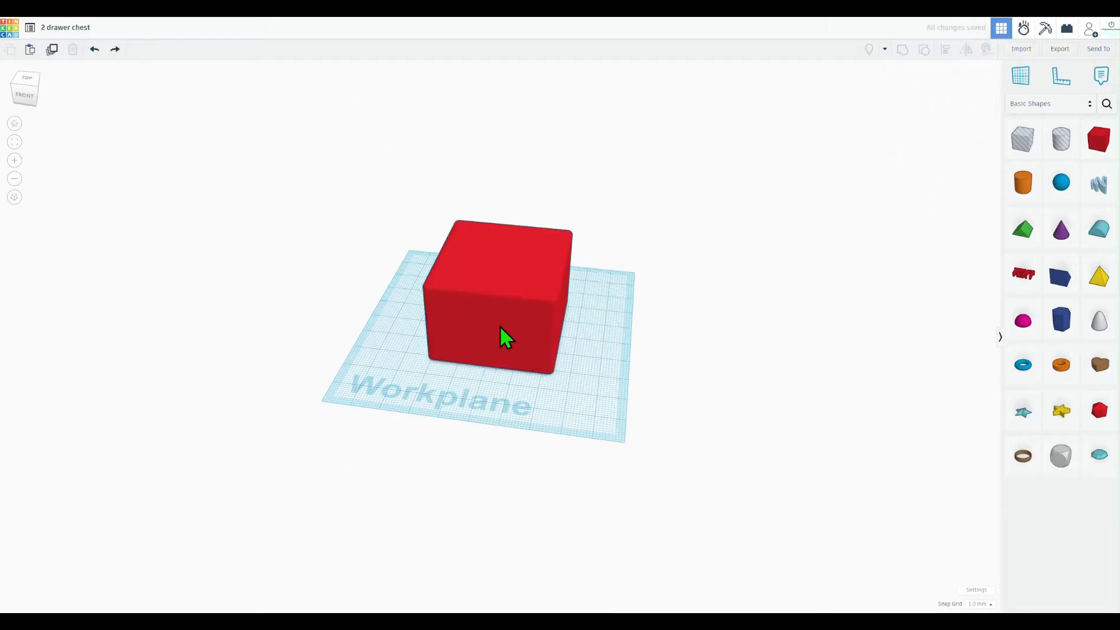
Step: Set the copied box's width to 43.83 mm and open its length value for editing
left_click(499, 329)
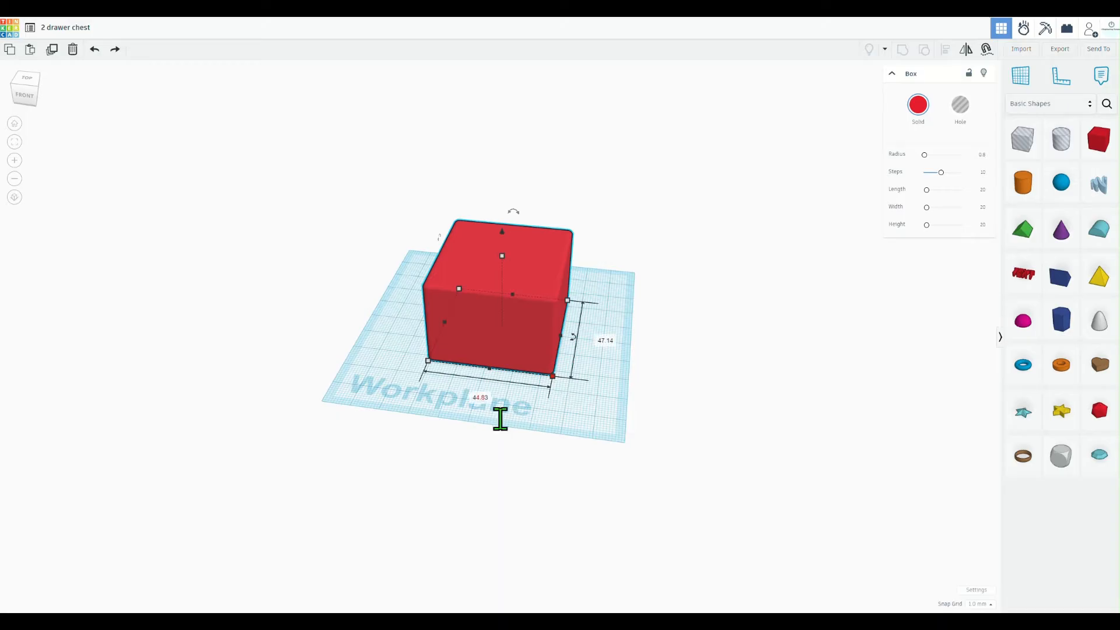
left_click(480, 397)
type("43.83")
key("Return")
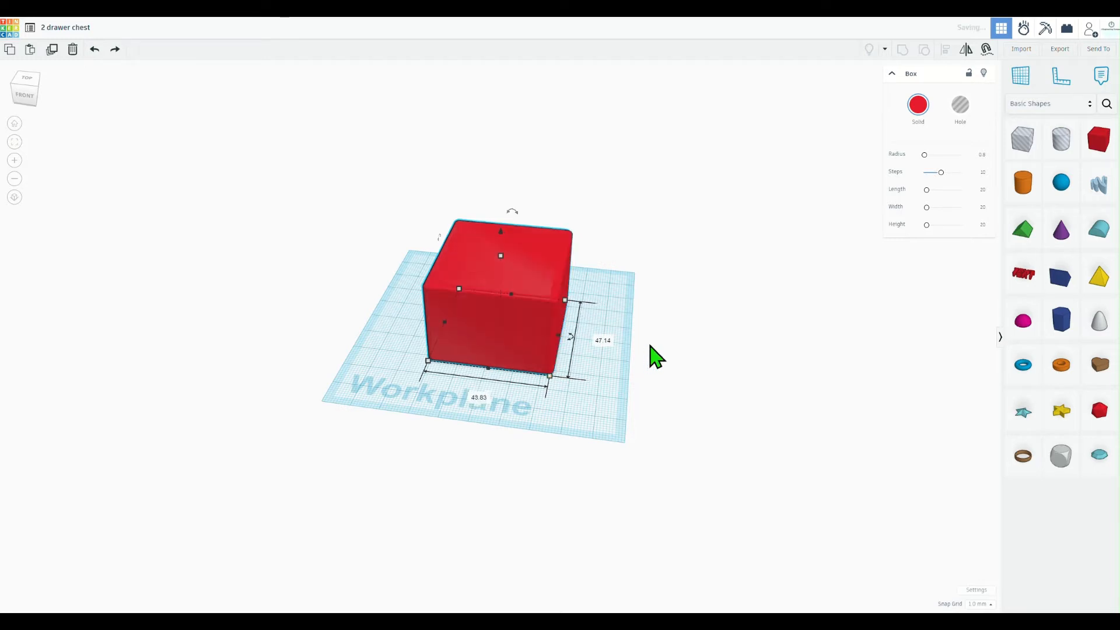
left_click(601, 339)
Step: Set the copied box's height to 31.07 mm and turn it into a hole
right_click_drag(662, 370, 629, 340)
mouse_move(498, 243)
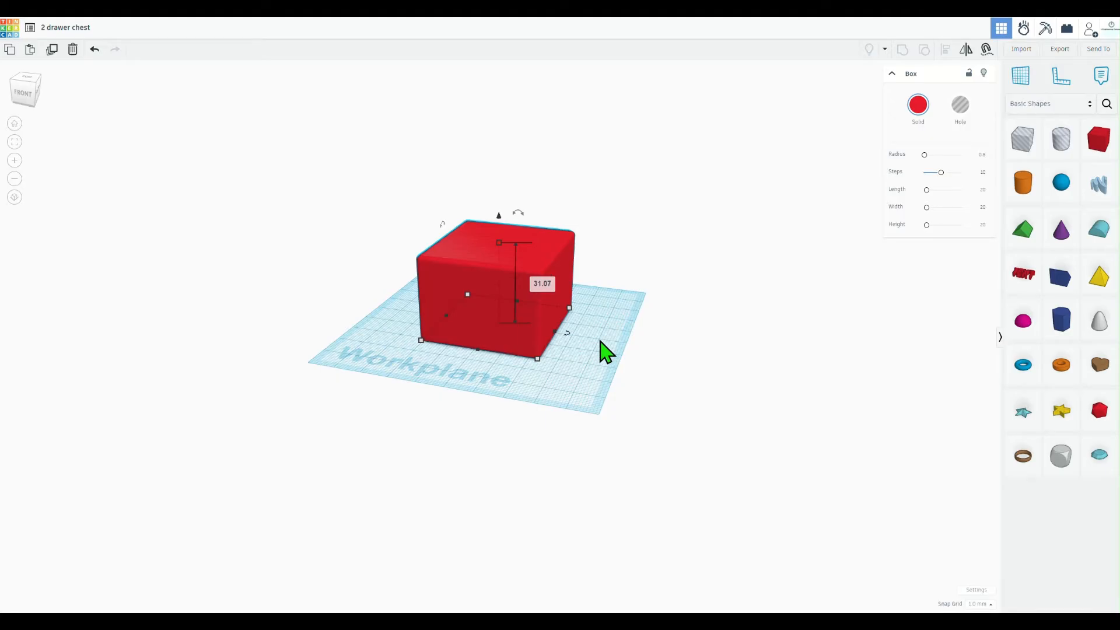
key("Return")
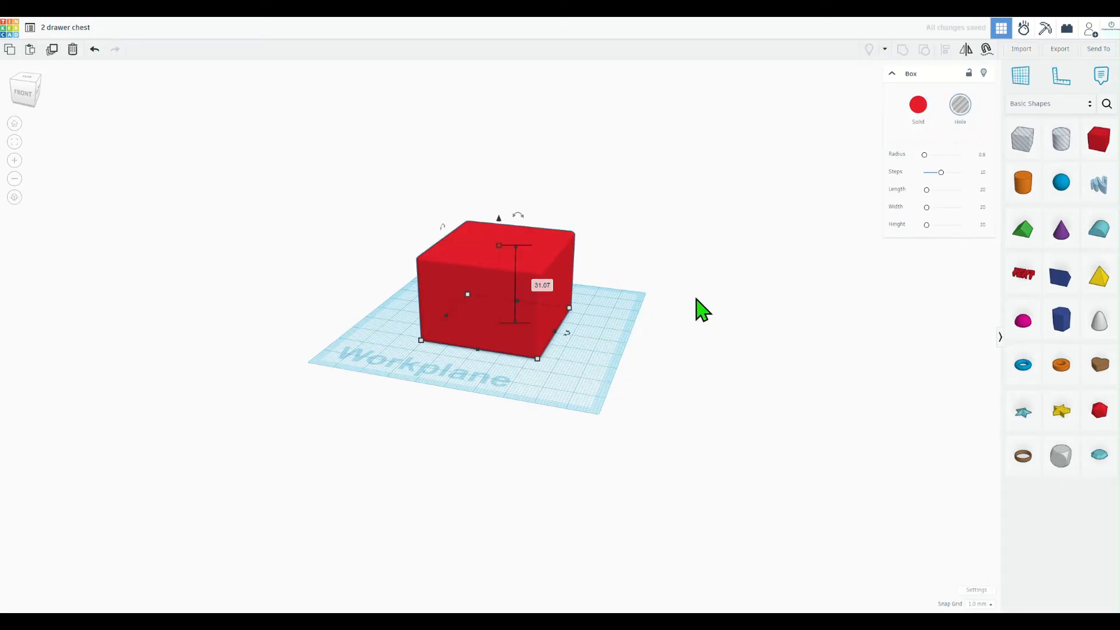
Step: Select both boxes and align their centres across the width
right_click_drag(604, 321, 627, 347)
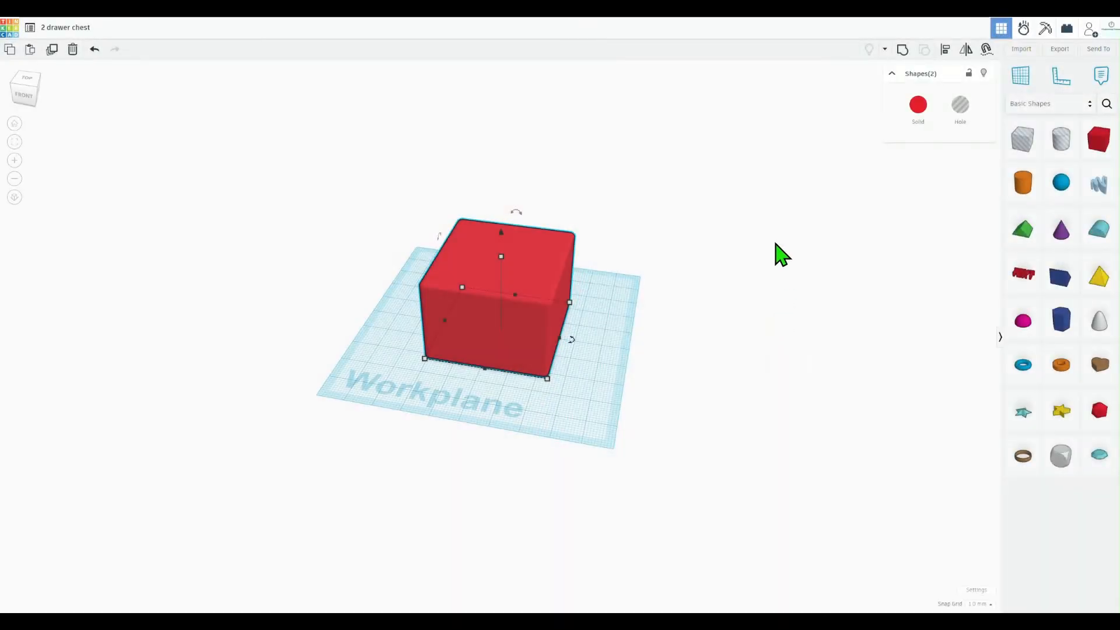
left_click(945, 50)
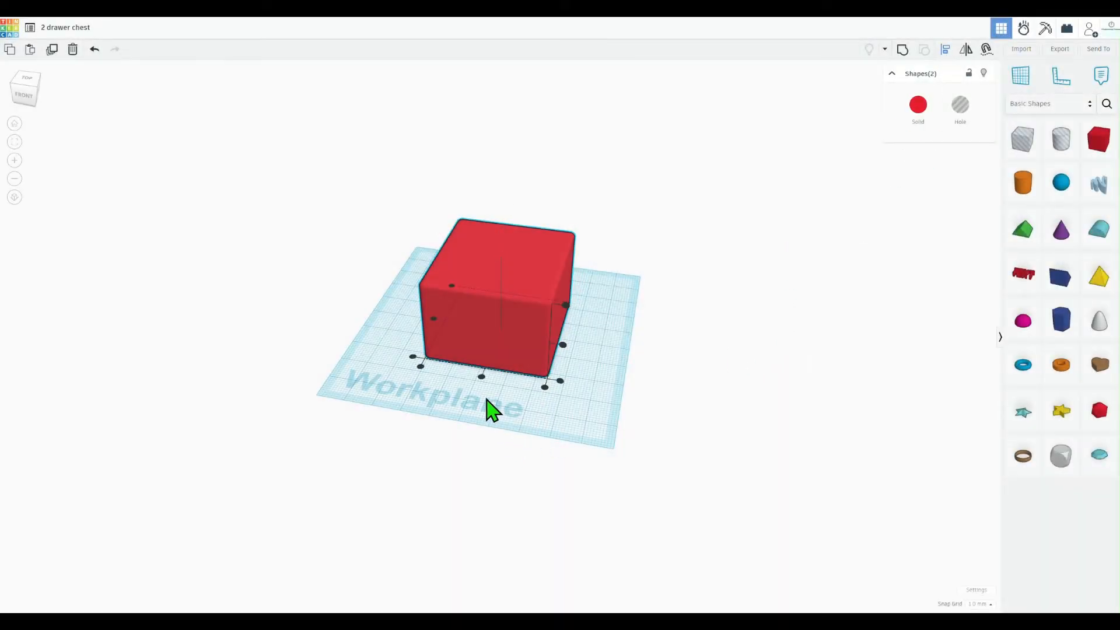
left_click(481, 376)
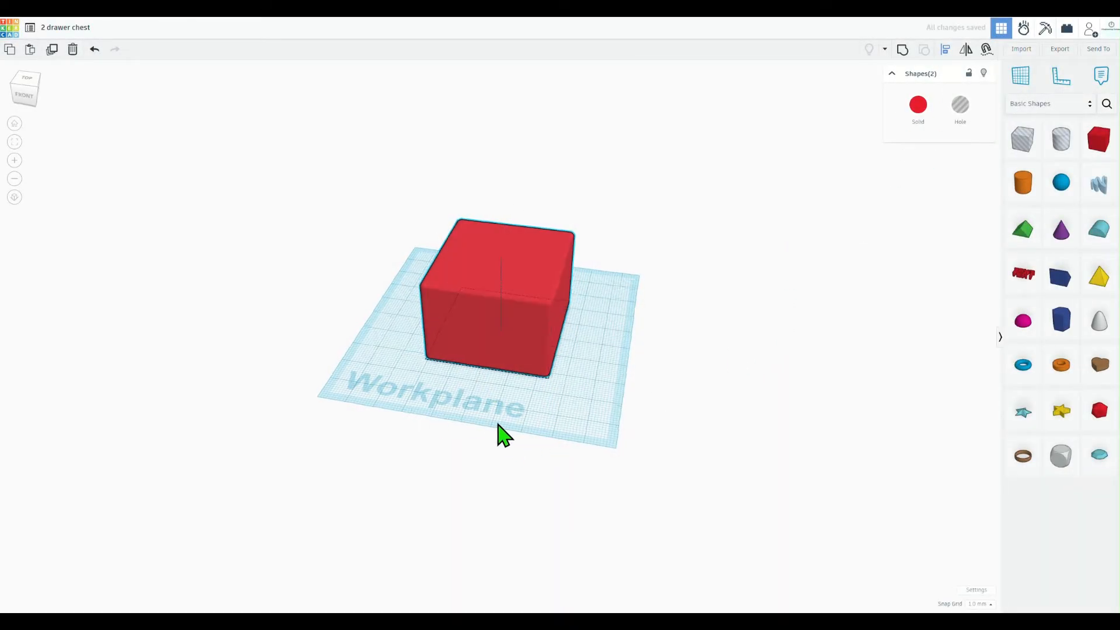
right_click_drag(503, 432, 484, 387)
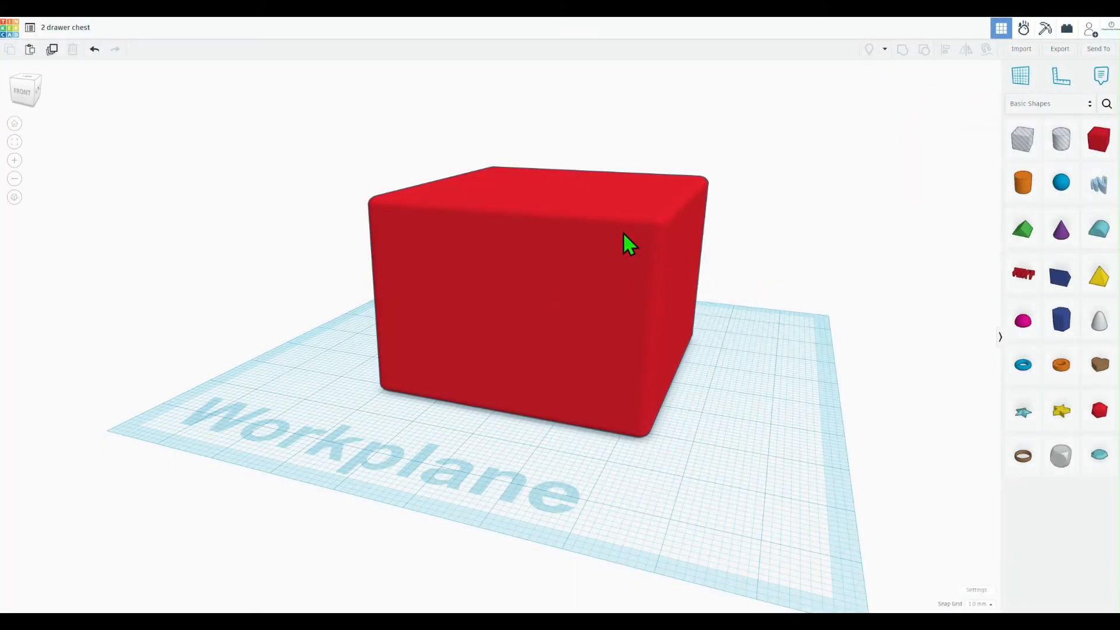
Step: Lower the solid outer box's height to 30.07 mm so the top of the hole box can be reached
left_click(623, 232)
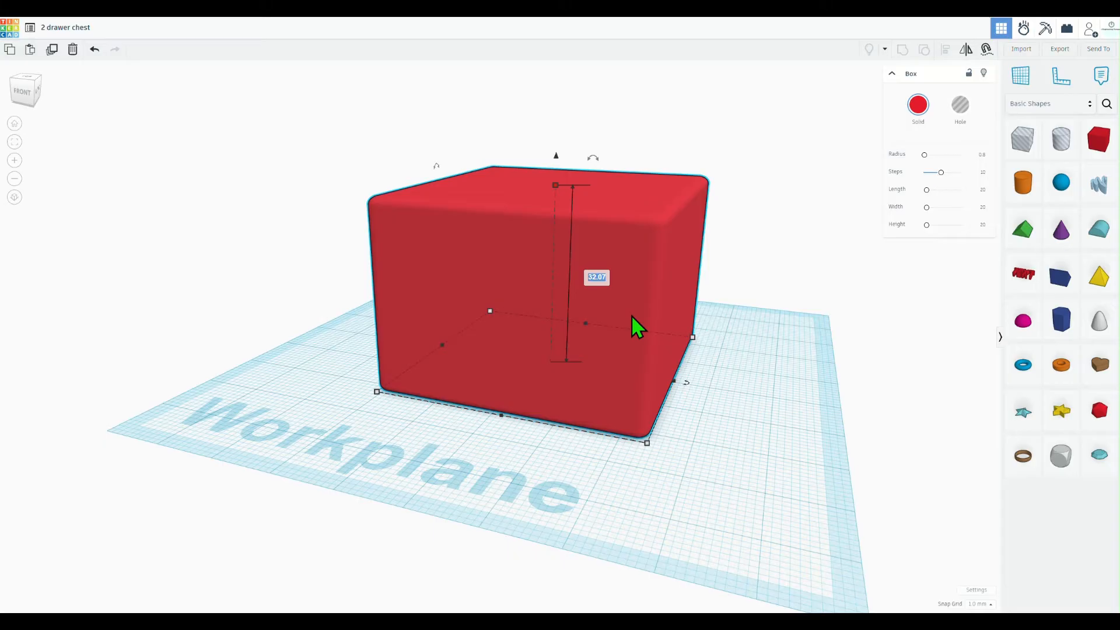
type("30.07")
key("Return")
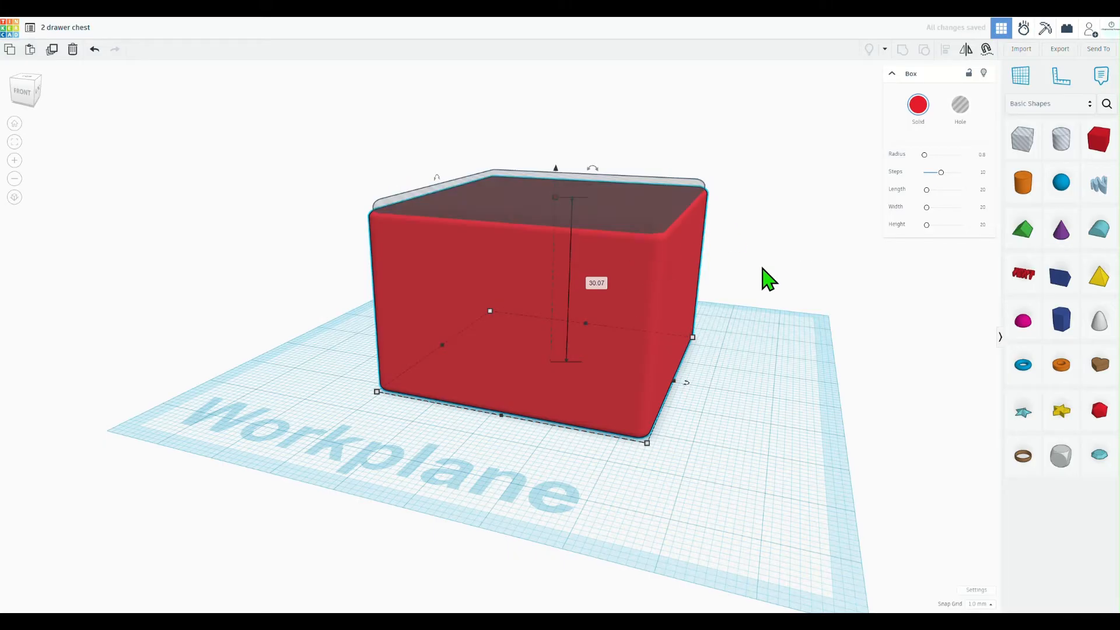
left_click(761, 269)
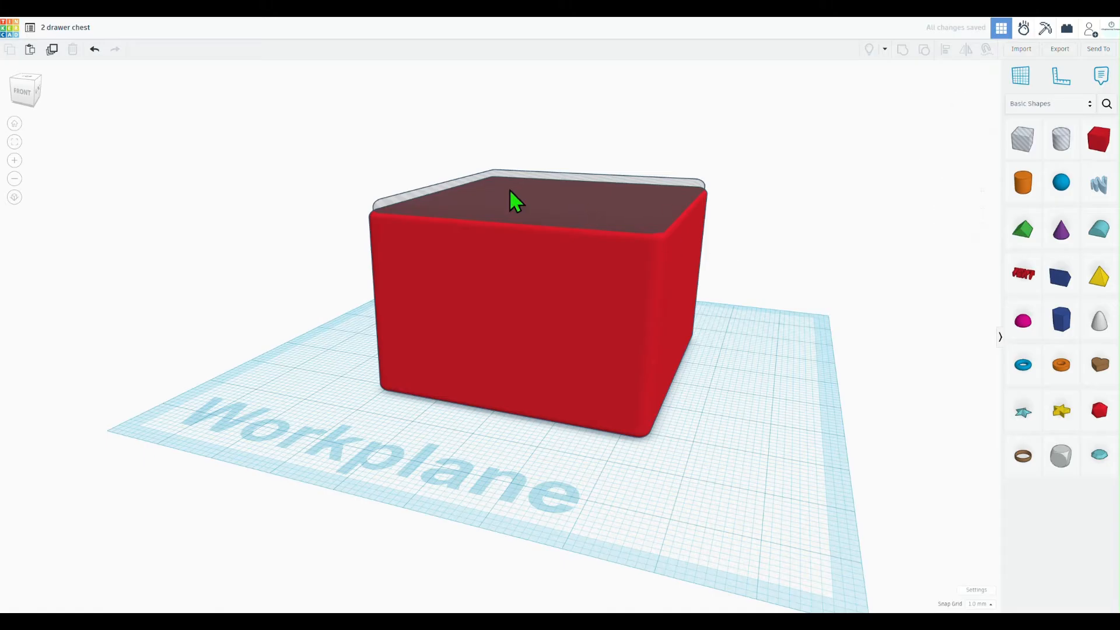
Step: Stretch the hole box upward to a height of about 48.5 mm, well above the solid box
left_click(545, 192)
mouse_move(554, 188)
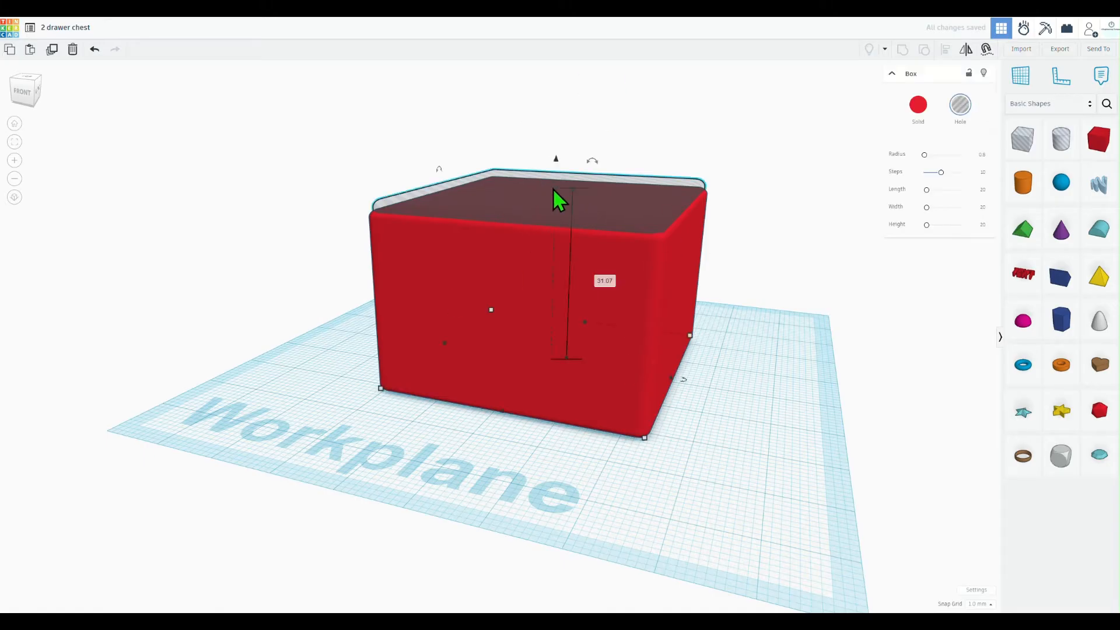
left_click_drag(555, 188, 575, 78)
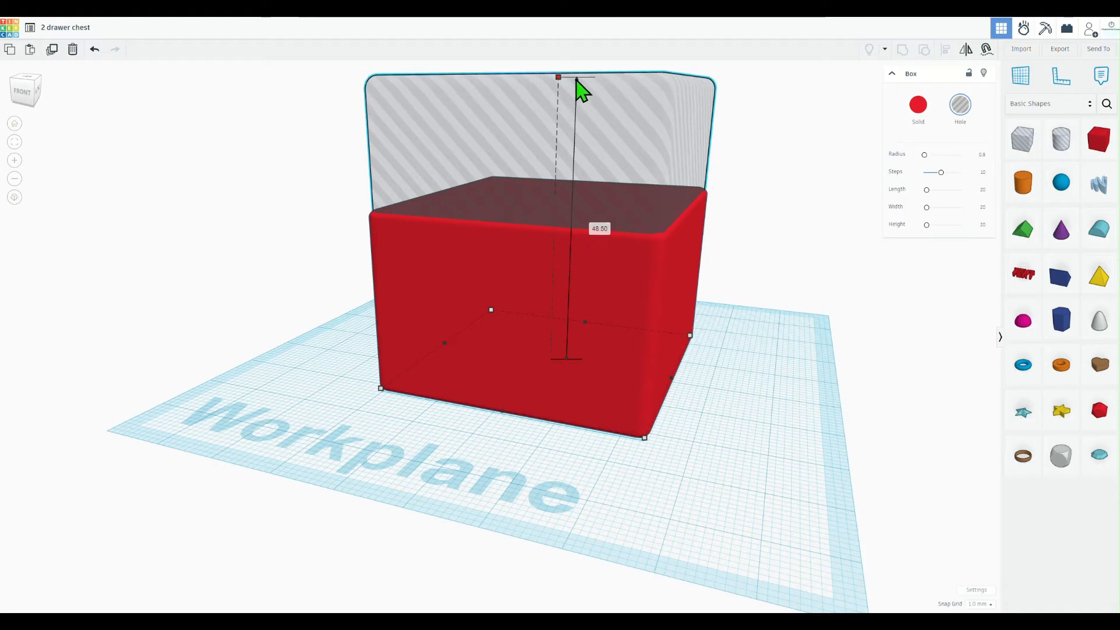
Step: Restore the solid outer box's height to 32.07 mm
left_click(598, 285)
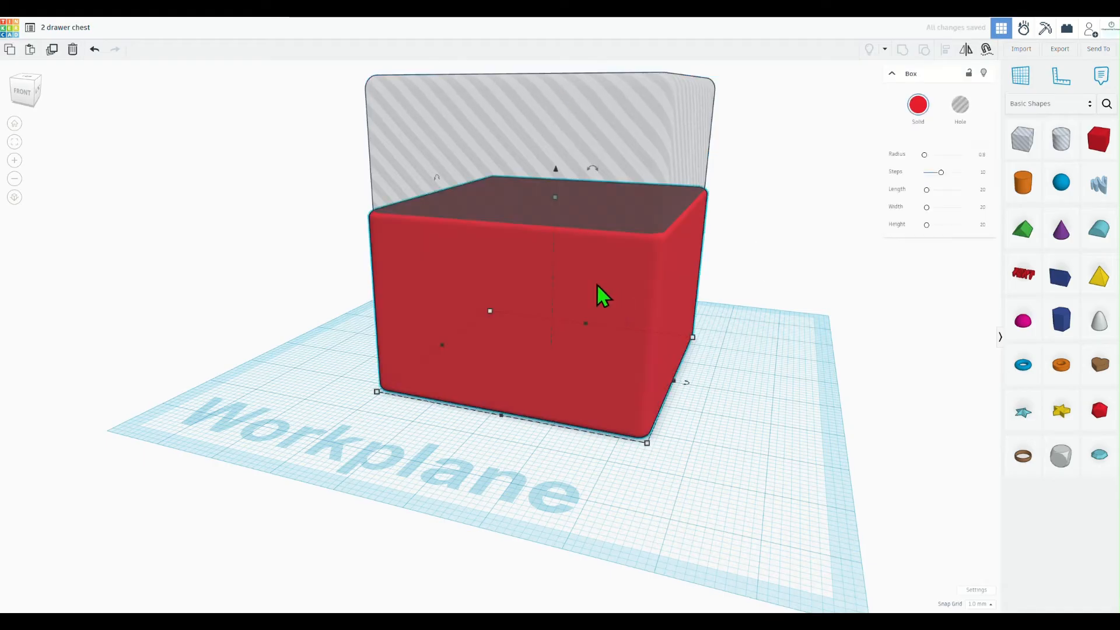
mouse_move(554, 194)
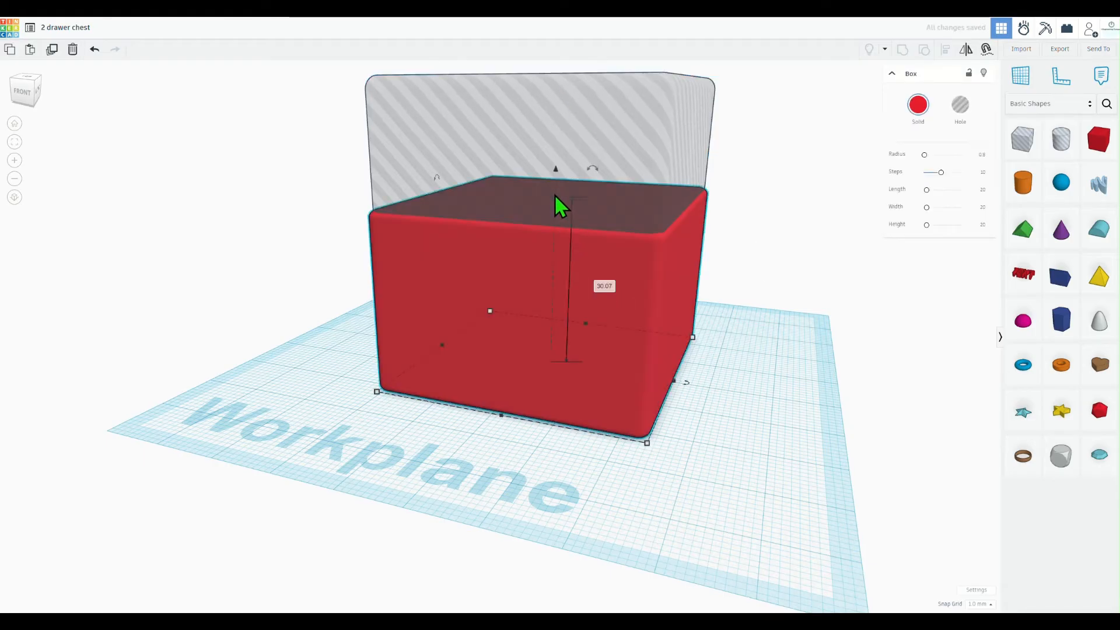
left_click(597, 284)
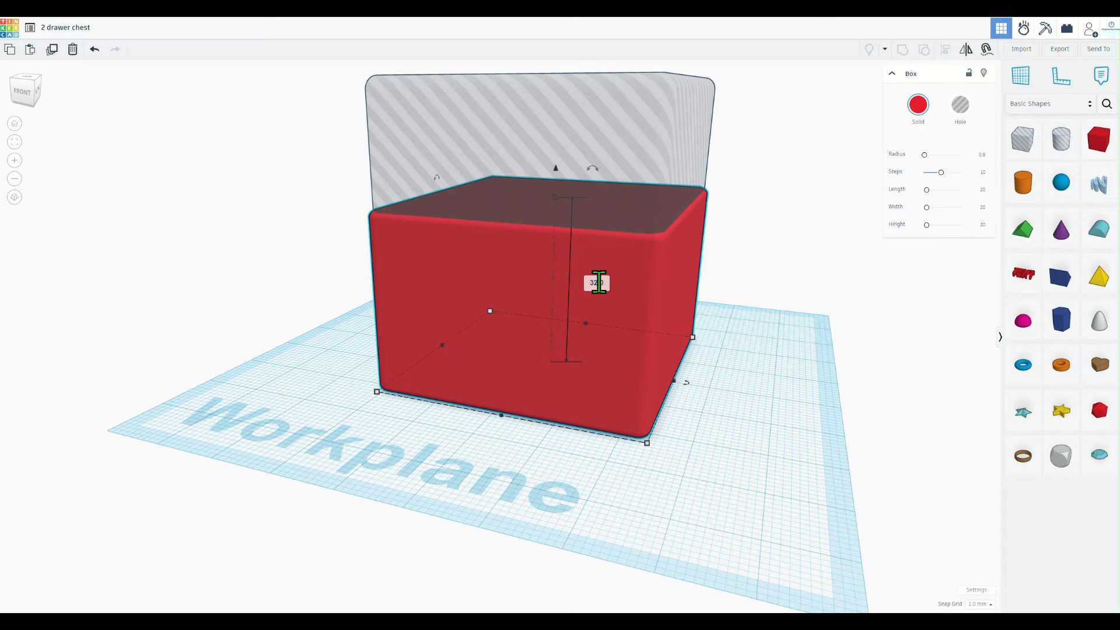
type("32")
key("Return")
left_click(765, 275)
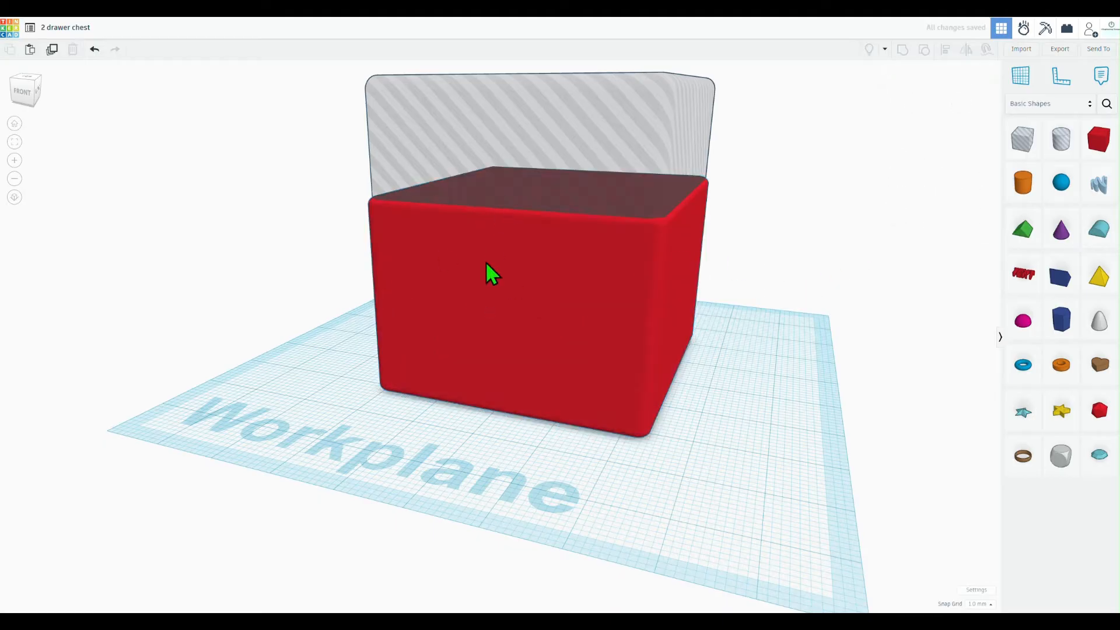
Step: Change the solid outer box to a hole to see through it to the inner box at the lower front corner
scroll(457, 290, "up", 3)
right_click_drag(457, 290, 253, 358)
scroll(770, 286, "up", 4)
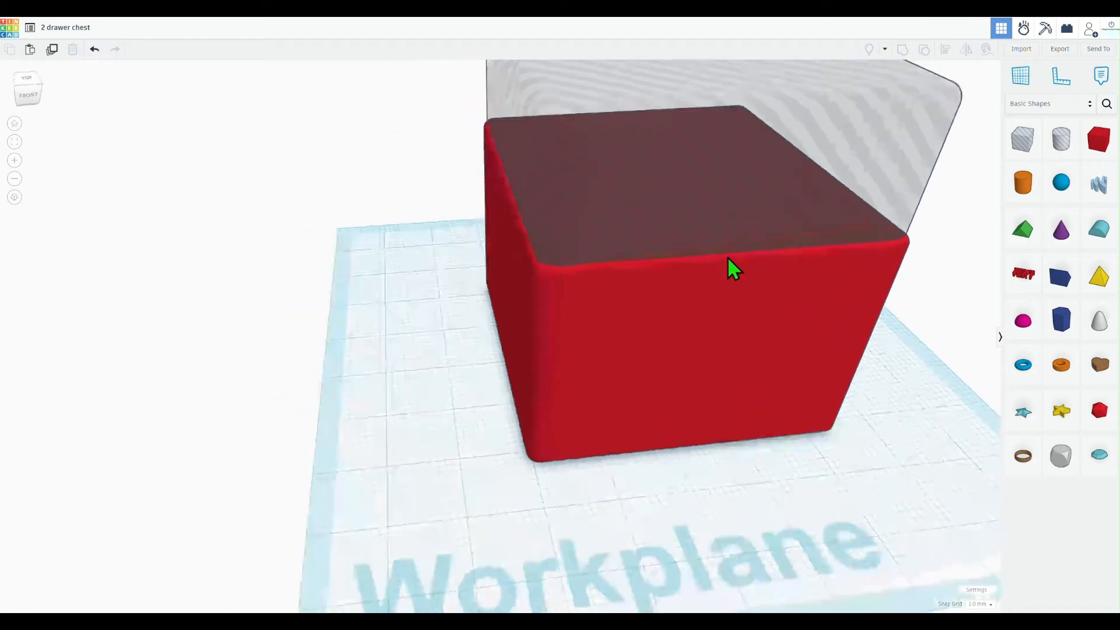
middle_click_drag(950, 463, 630, 392)
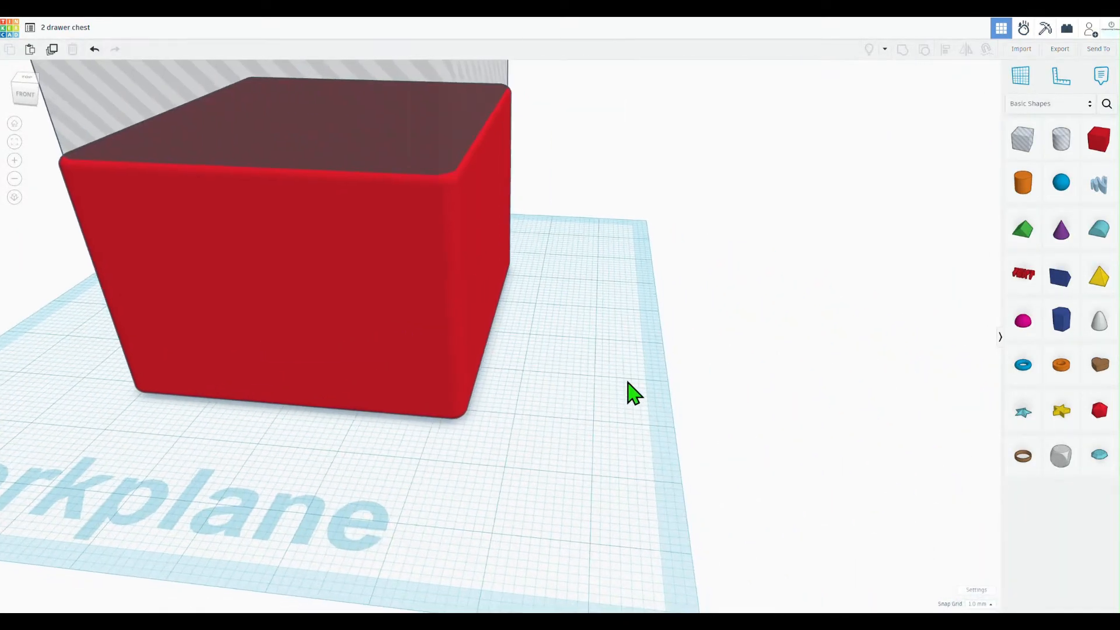
left_click(233, 276)
left_click(957, 114)
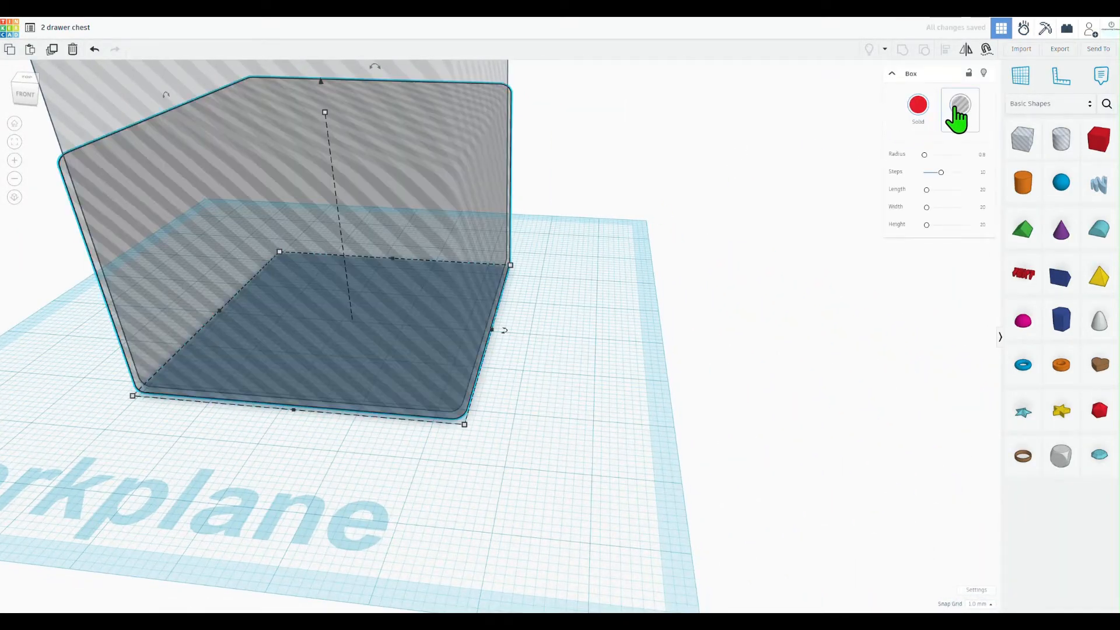
right_click_drag(613, 325, 622, 265)
scroll(585, 324, "up", 3)
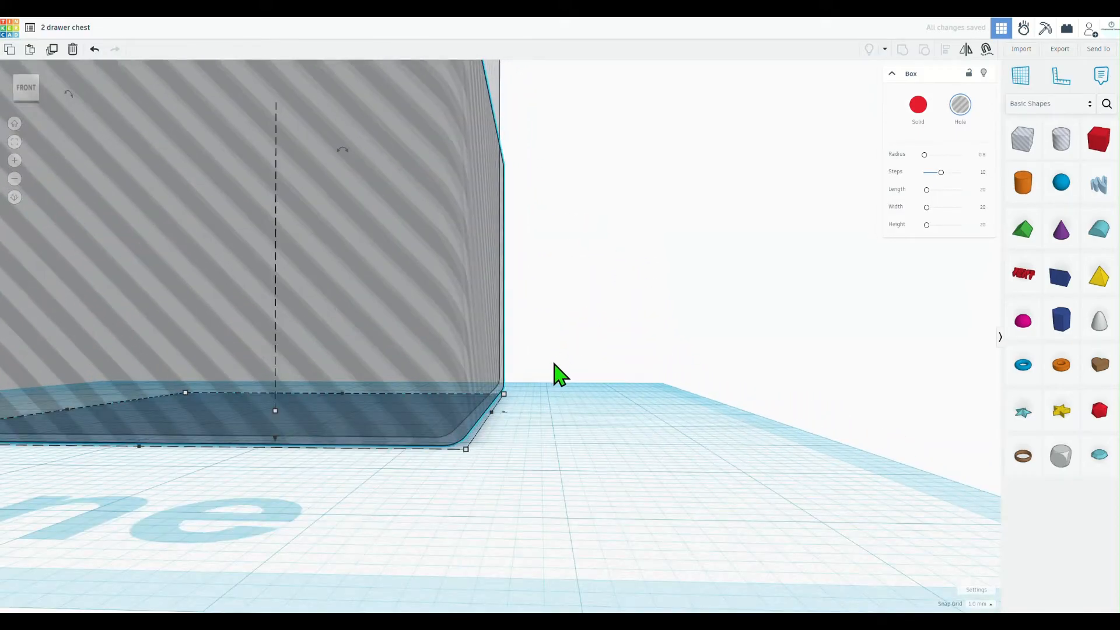
Step: Change the outer box from a hole back to a red solid
right_click_drag(555, 373, 553, 350)
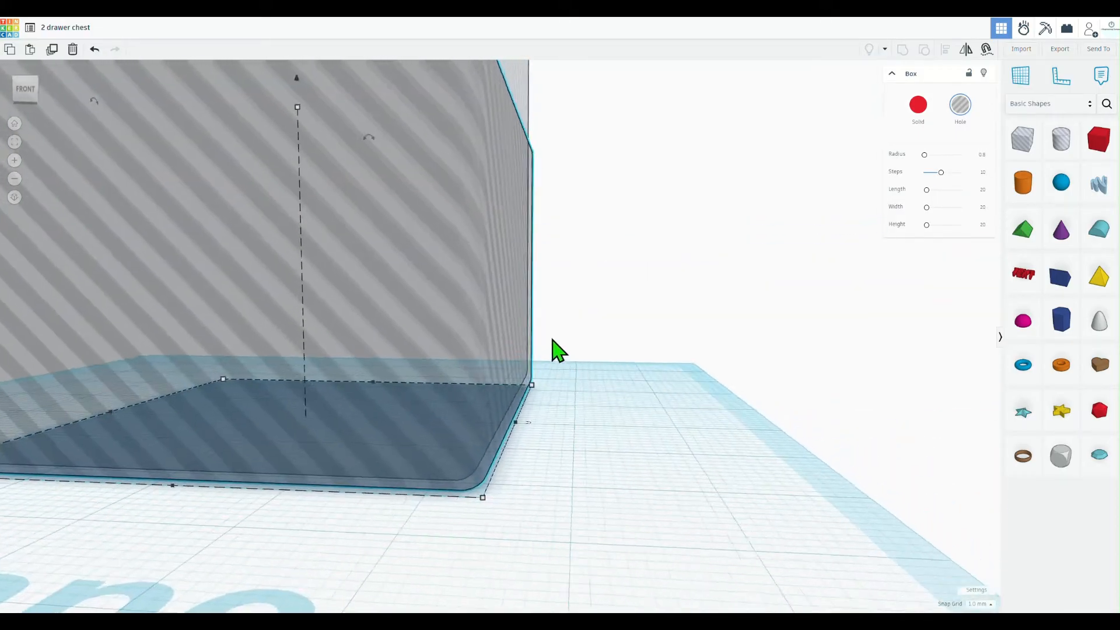
scroll(558, 350, "down", 5)
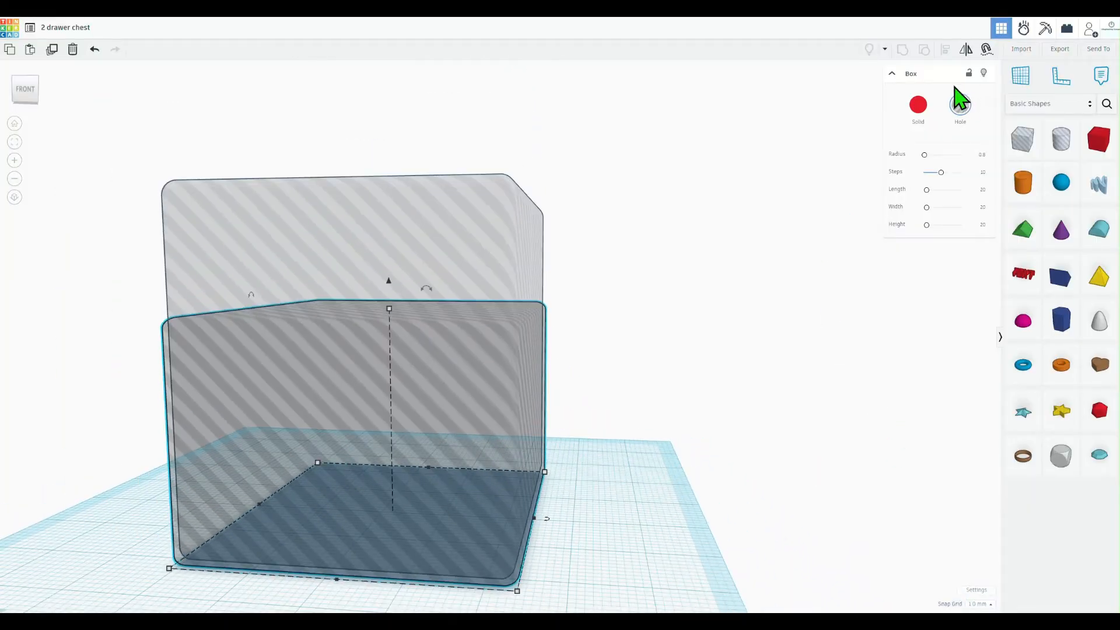
left_click(918, 106)
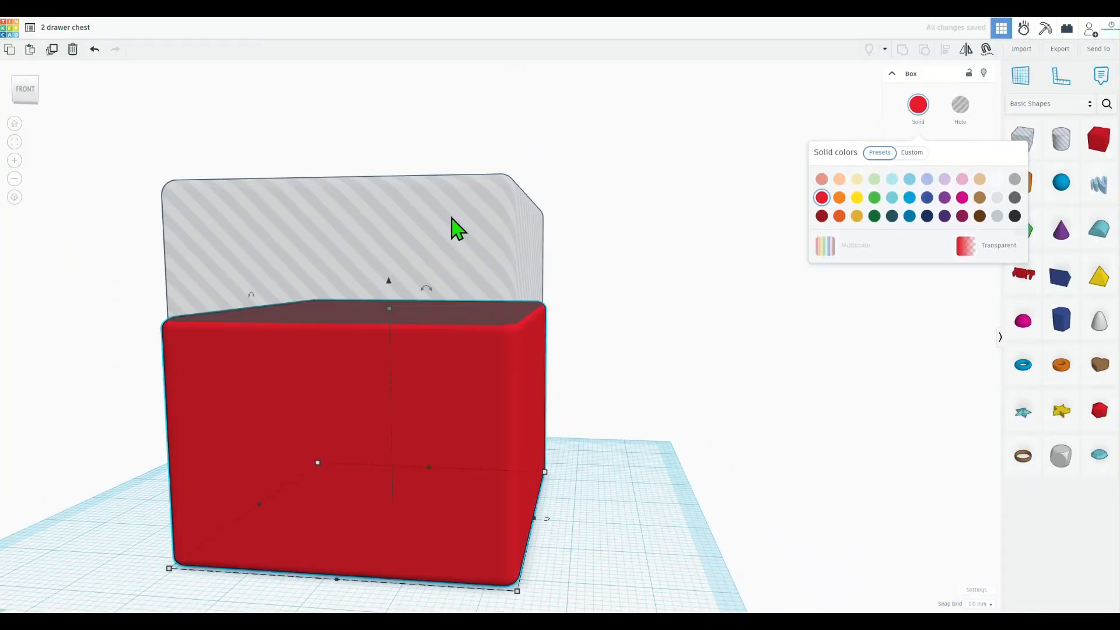
left_click(619, 321)
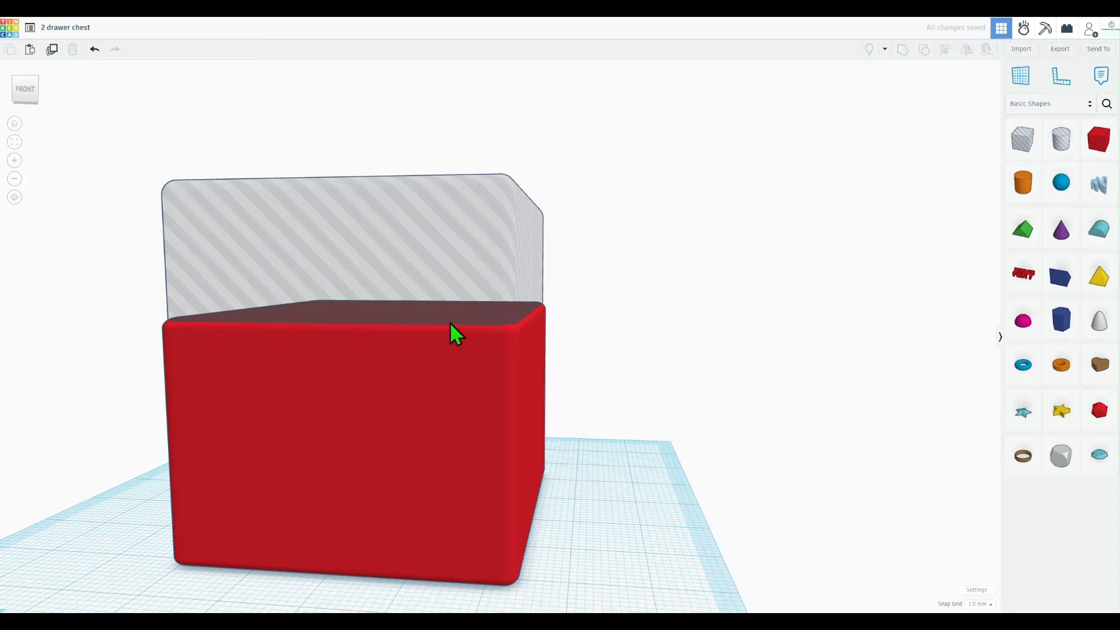
Step: Select the hole box and place a ruler on the workplane beside the chest
right_click_drag(600, 508, 590, 483)
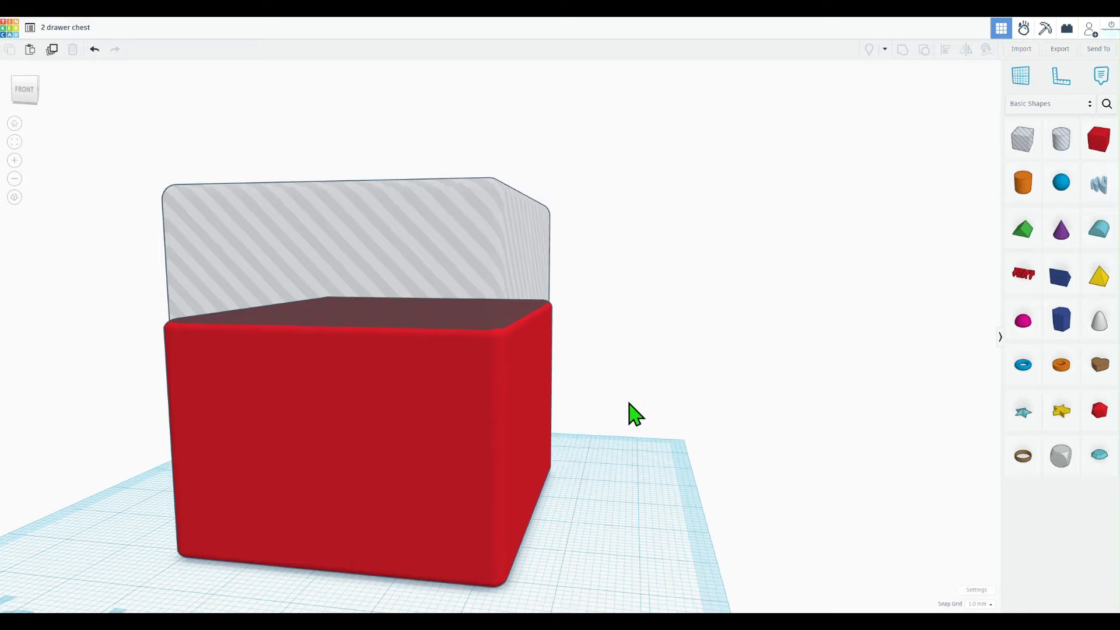
mouse_move(630, 407)
right_mouse_down()
mouse_move(642, 447)
mouse_move(612, 395)
right_mouse_up()
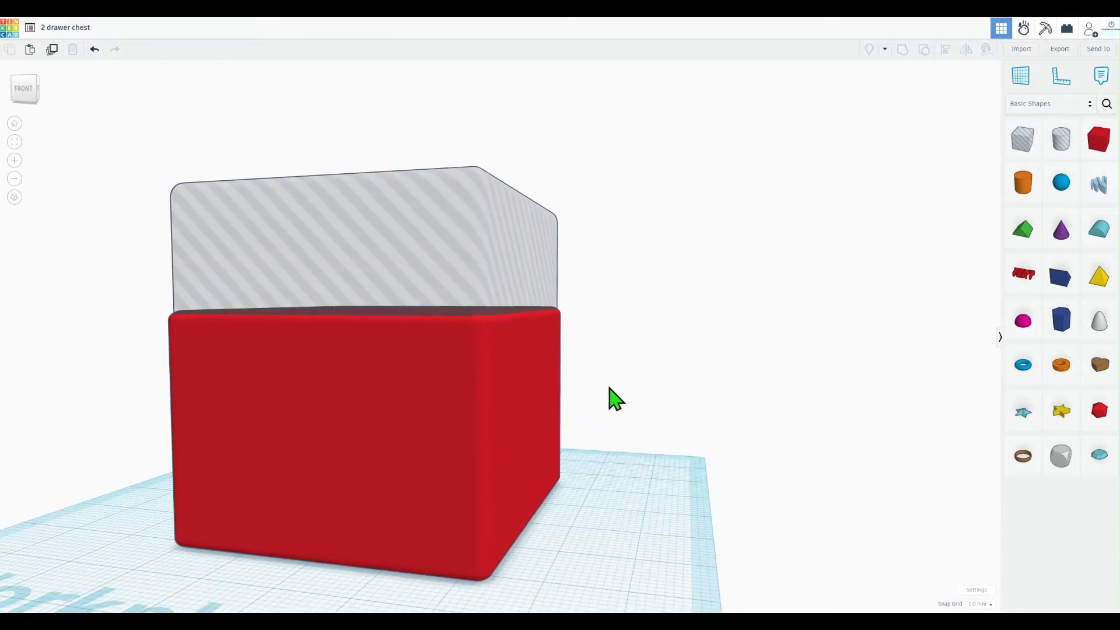
left_click(418, 251)
left_click(1059, 79)
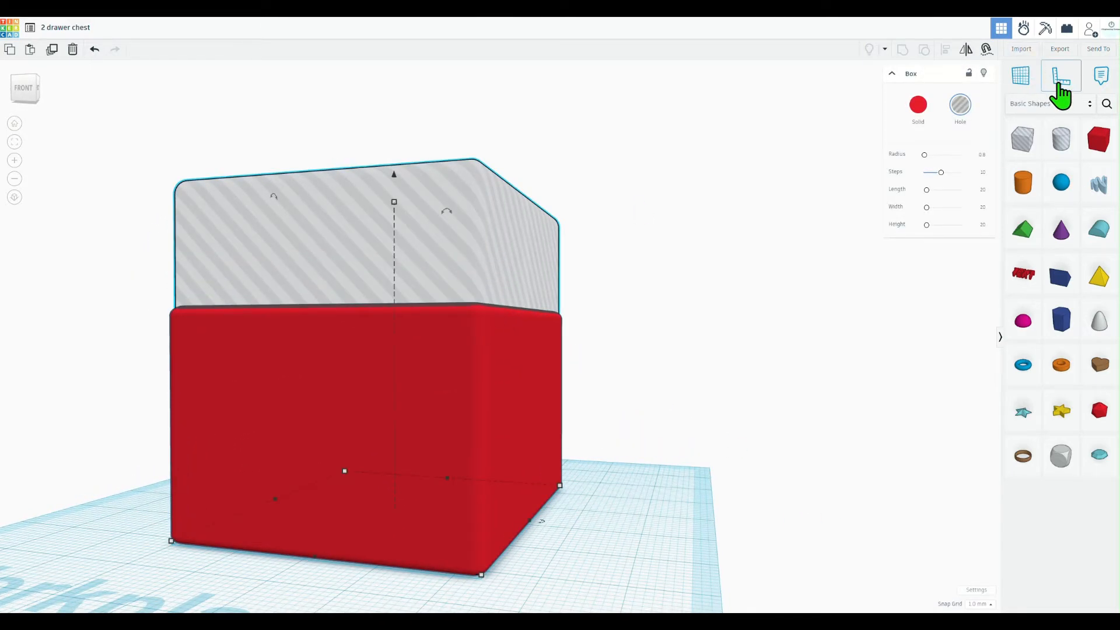
left_click(637, 512)
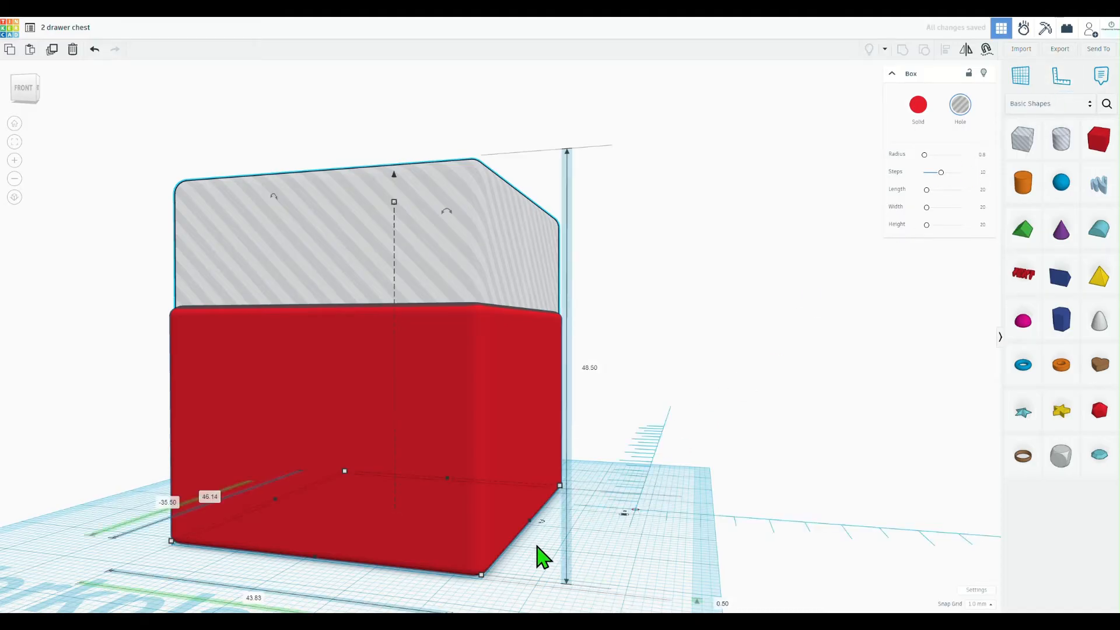
Step: Set the hole box's elevation above the workplane to 1 mm, and remove the ruler
mouse_move(537, 545)
right_mouse_down()
mouse_move(537, 574)
mouse_move(540, 532)
right_mouse_up()
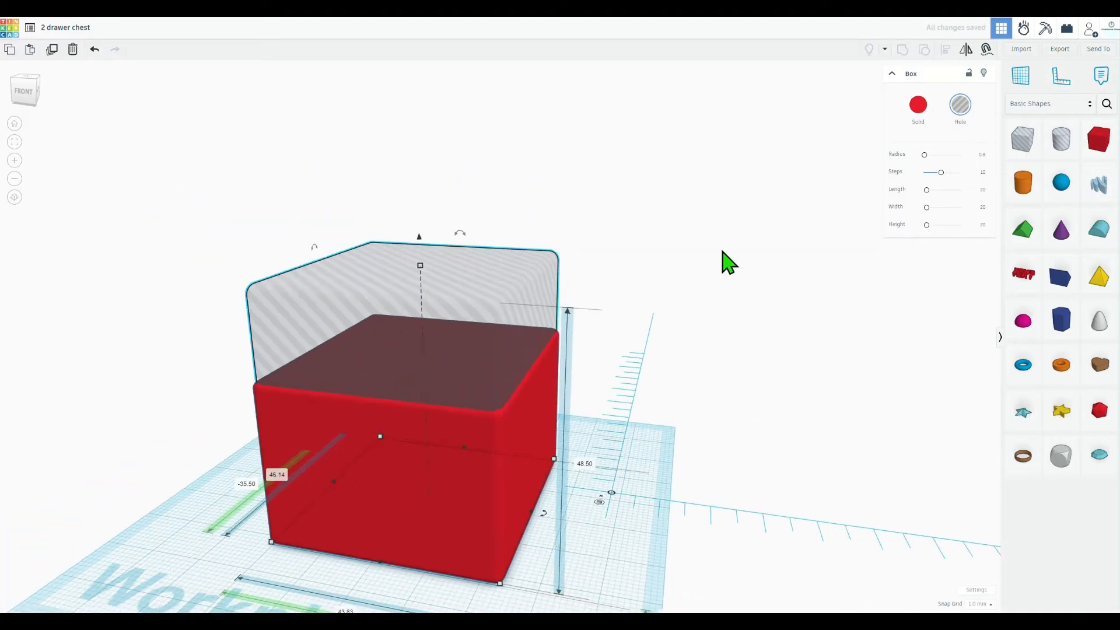
middle_click_drag(707, 280, 698, 201)
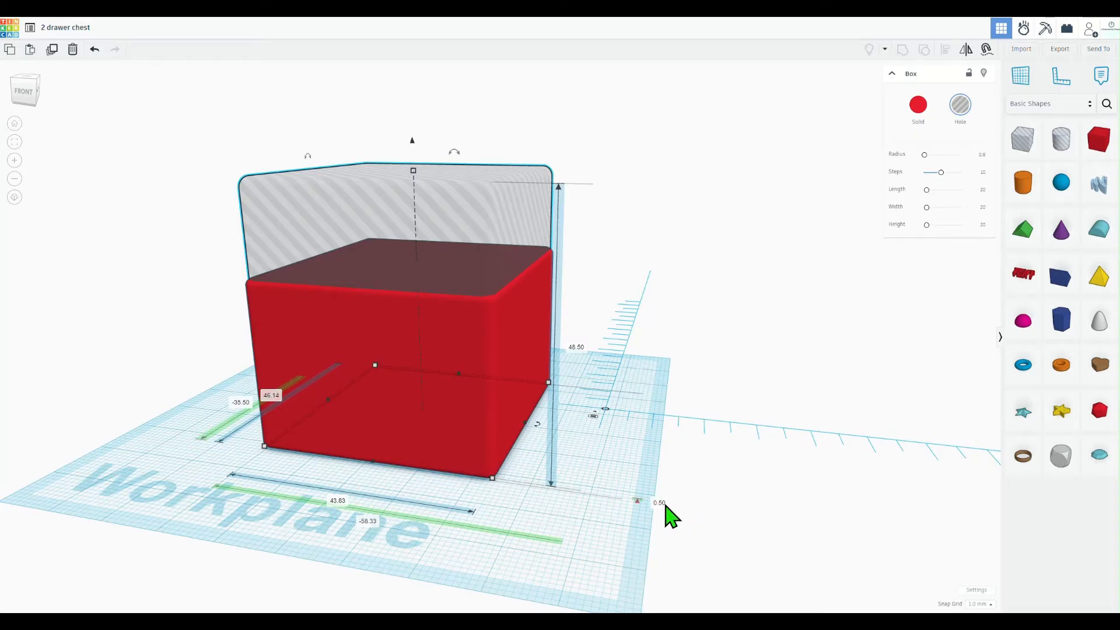
left_click(675, 522)
type("1")
key("Return")
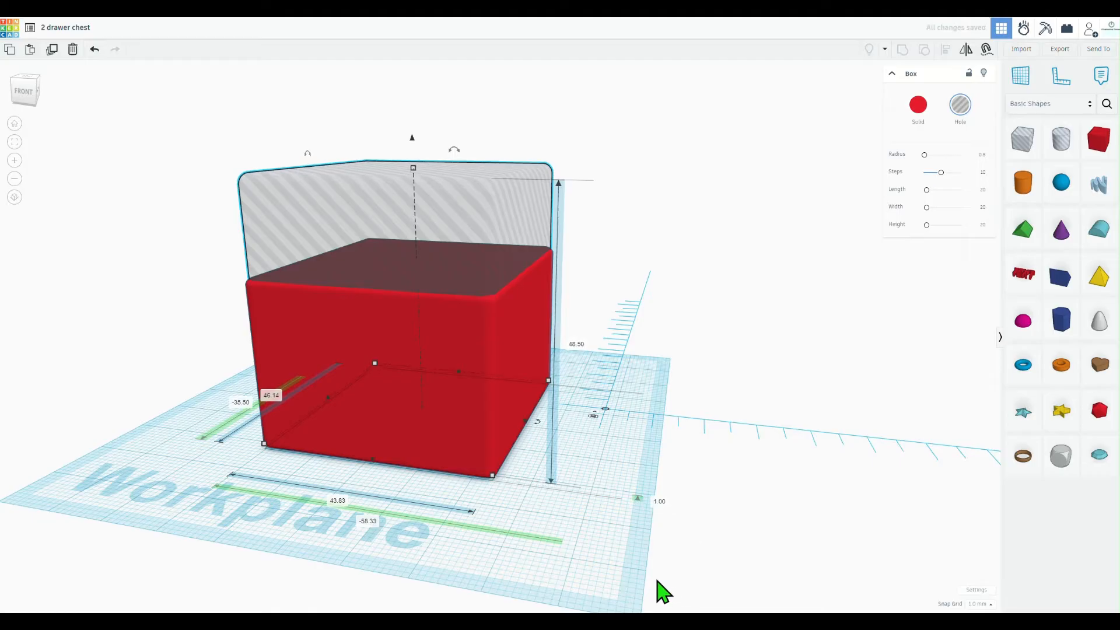
left_click(620, 552)
right_click_drag(461, 464, 550, 458)
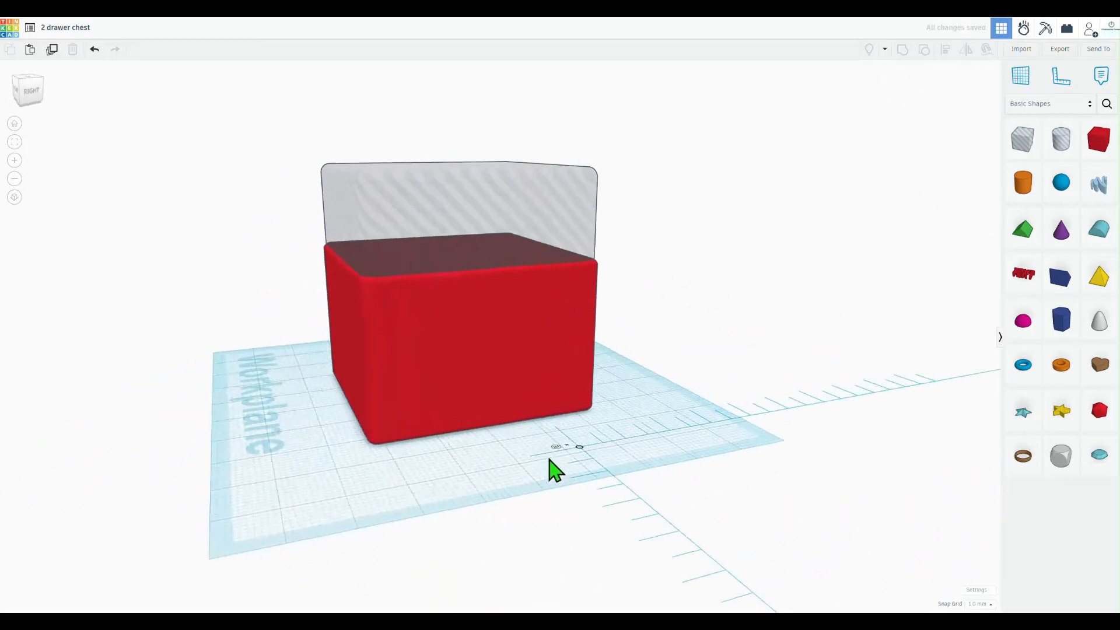
left_click(564, 443)
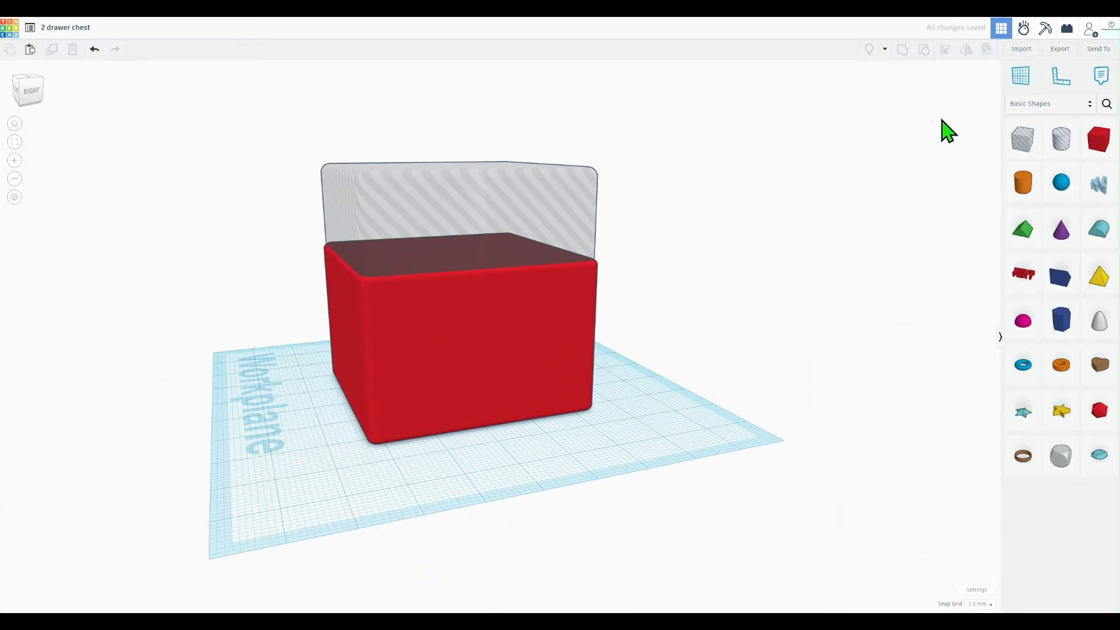
Step: Check the alignment of the hole box with the solid outer box using the Align tool
left_click_drag(255, 186, 489, 448)
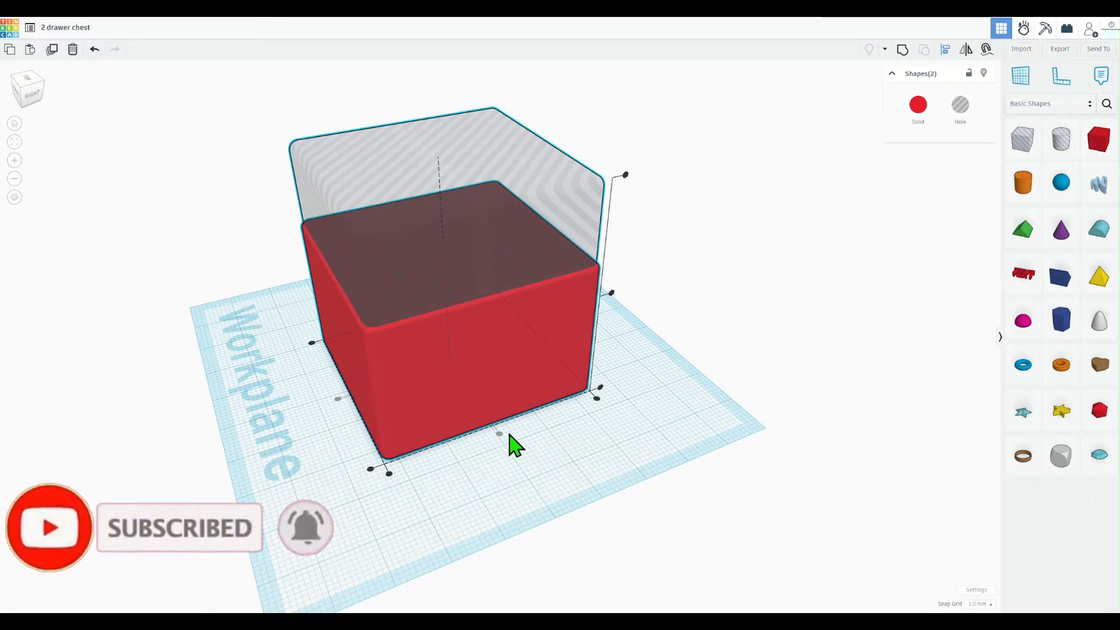
right_click_drag(350, 479, 420, 464)
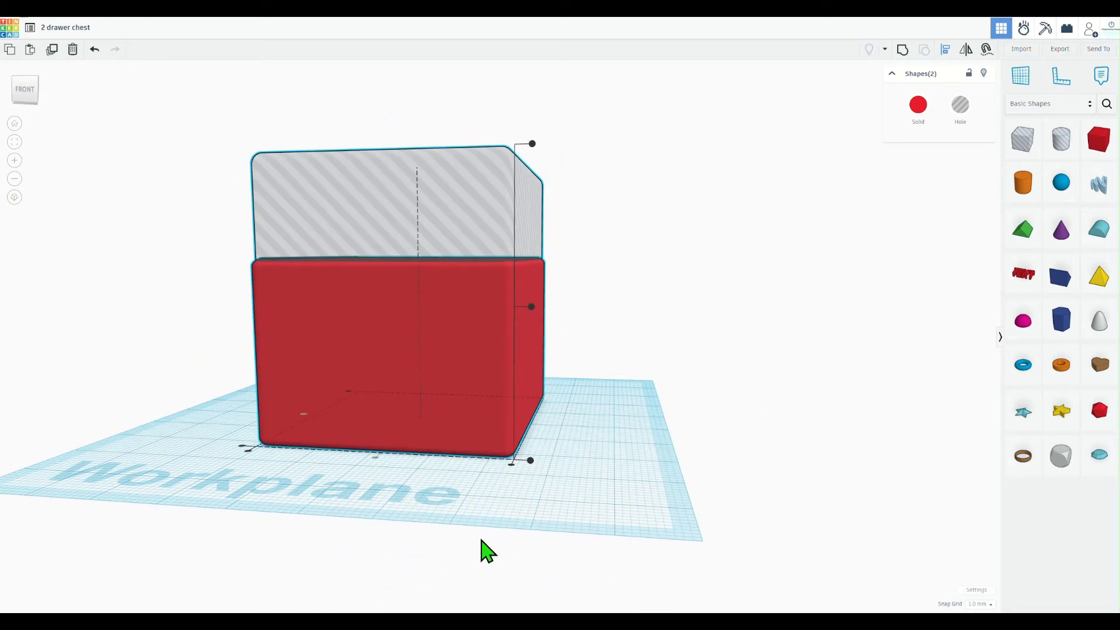
right_click_drag(521, 523, 525, 548)
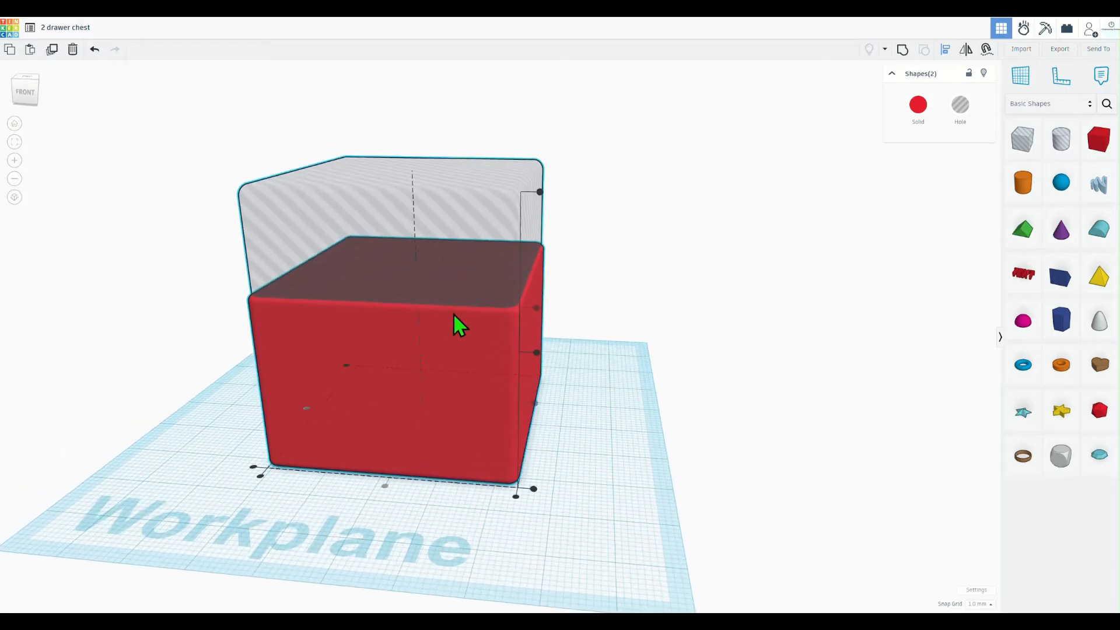
left_click(120, 363)
Step: Group the hole box with the solid outer box to hollow out the chest
right_click_drag(125, 364, 435, 286)
right_click_drag(803, 500, 747, 450)
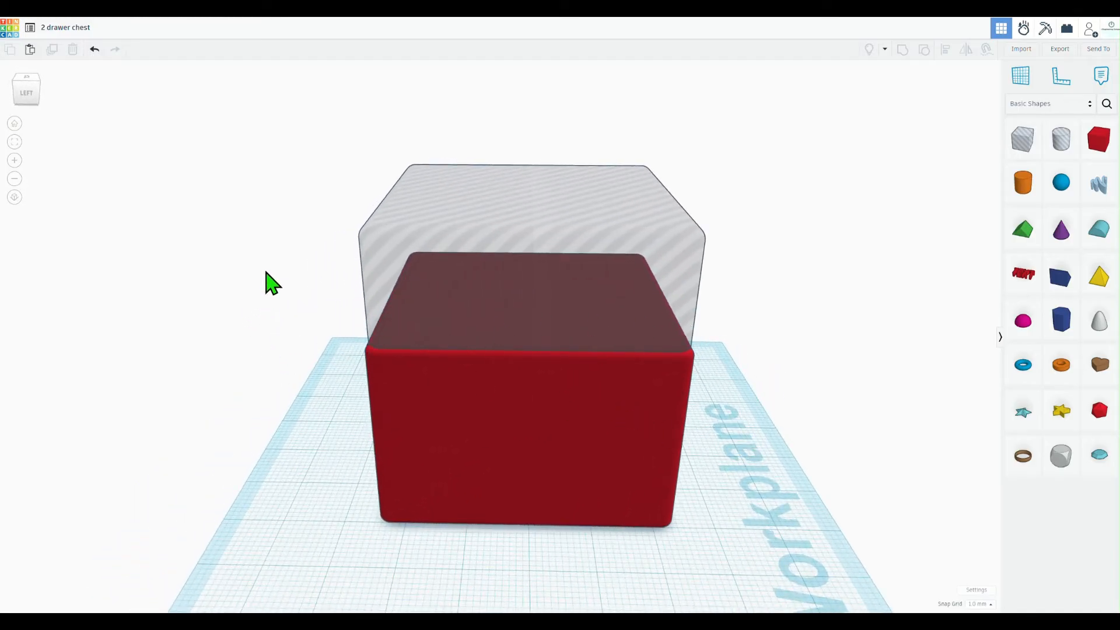
left_click_drag(308, 233, 461, 429)
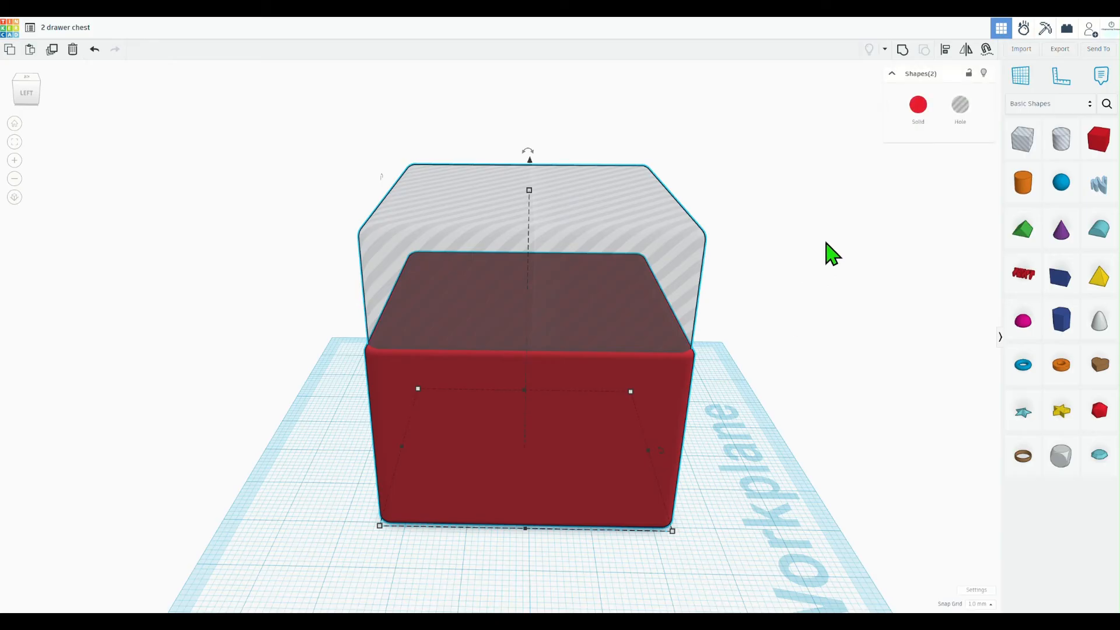
left_click(903, 50)
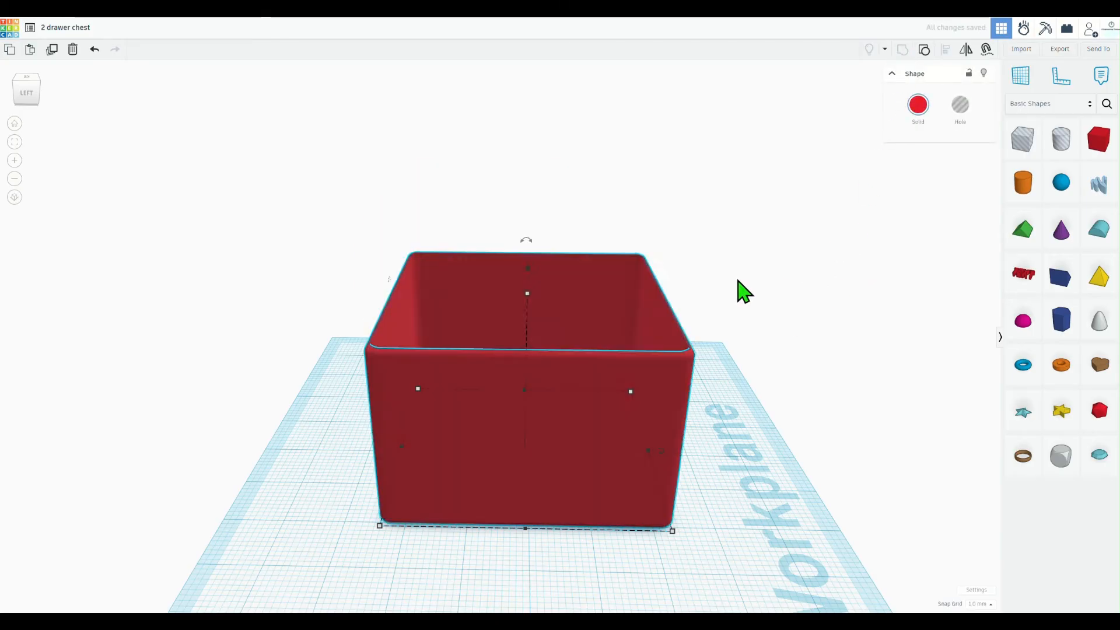
left_click(737, 280)
Step: Add a new solid box on the workplane beside the hollow chest
right_click_drag(705, 251, 528, 263)
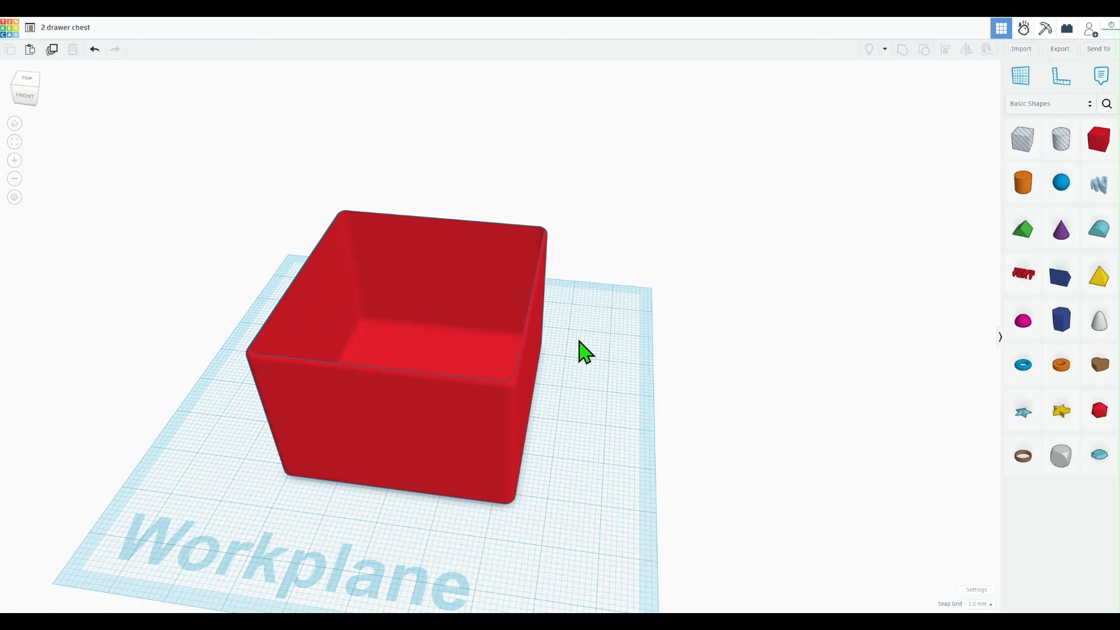
right_click_drag(584, 349, 575, 127)
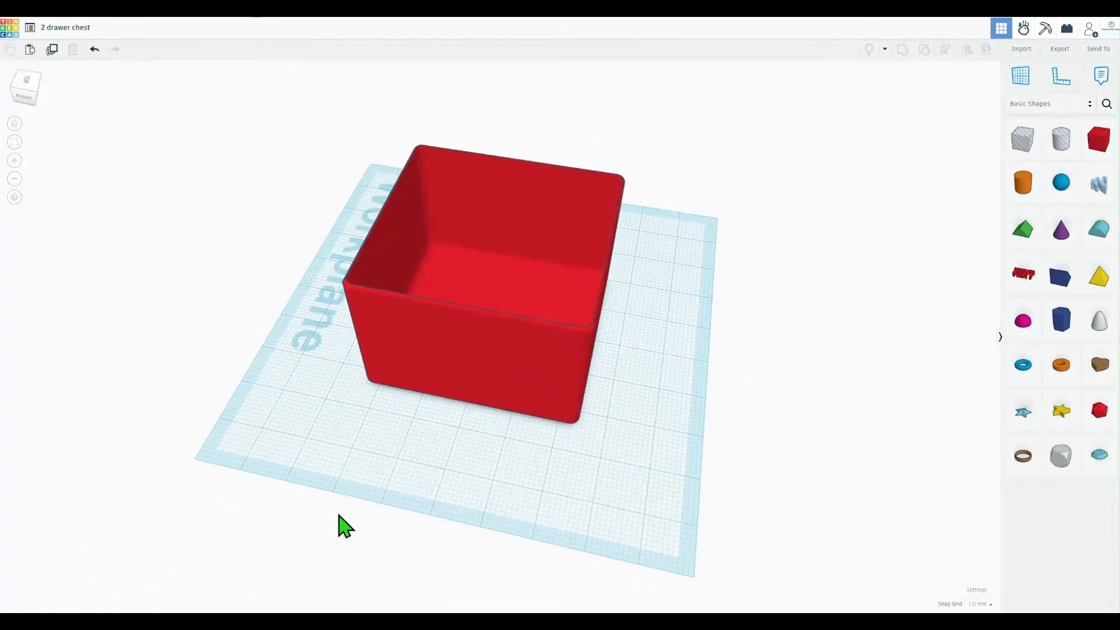
right_click_drag(338, 515, 729, 452)
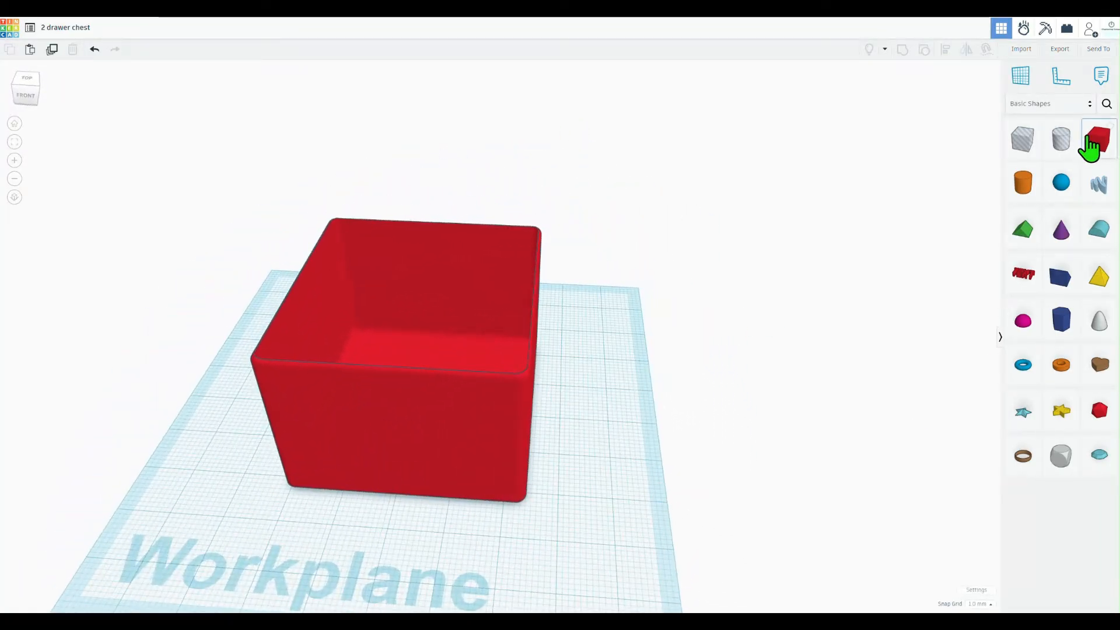
left_click_drag(1089, 145, 681, 432)
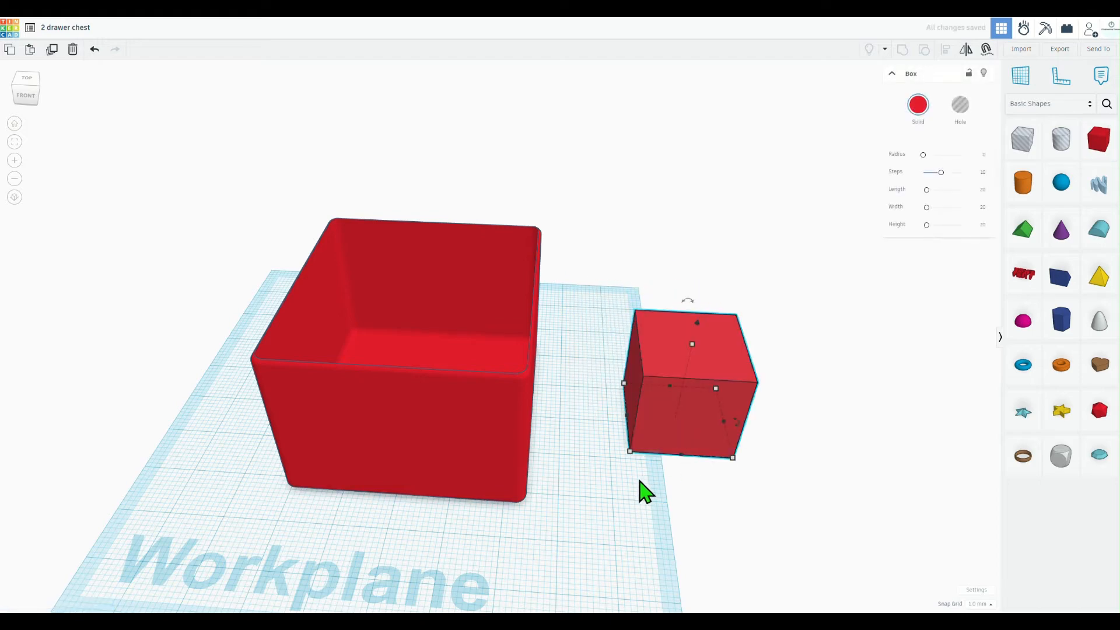
Step: Resize the new box into a thin divider panel, 44.83 mm long and 32 mm high
right_click_drag(640, 481, 432, 413)
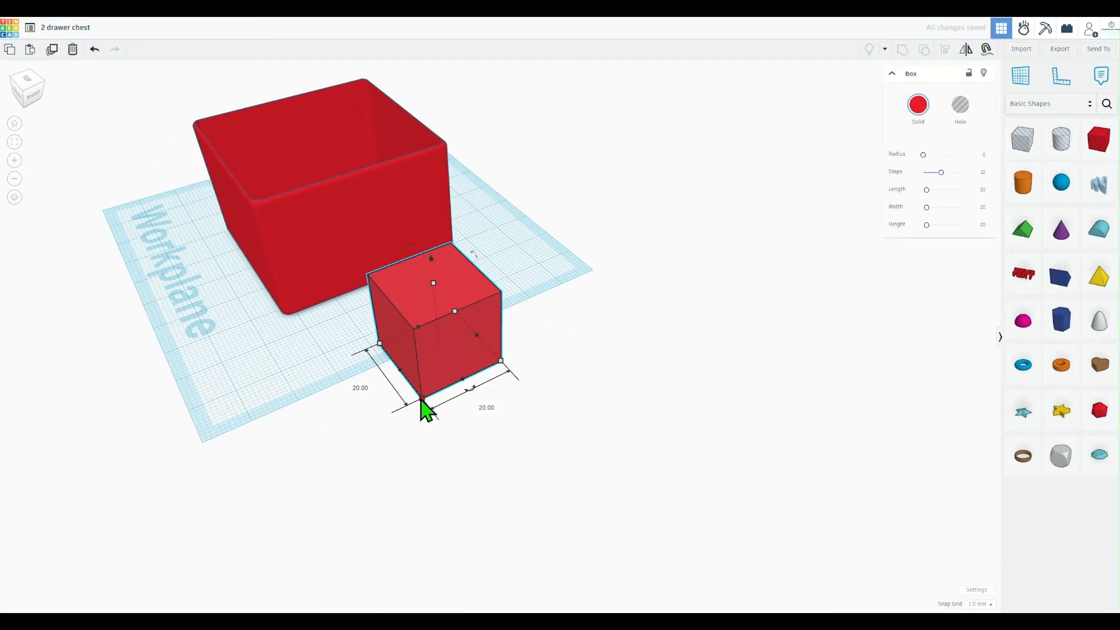
left_click(362, 389)
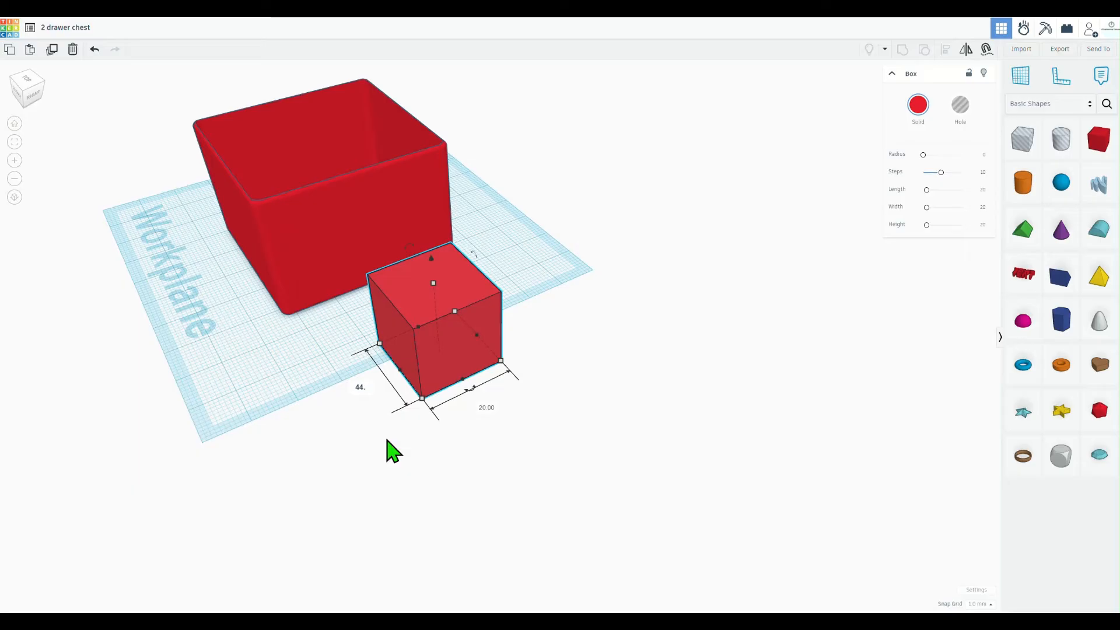
key("Return")
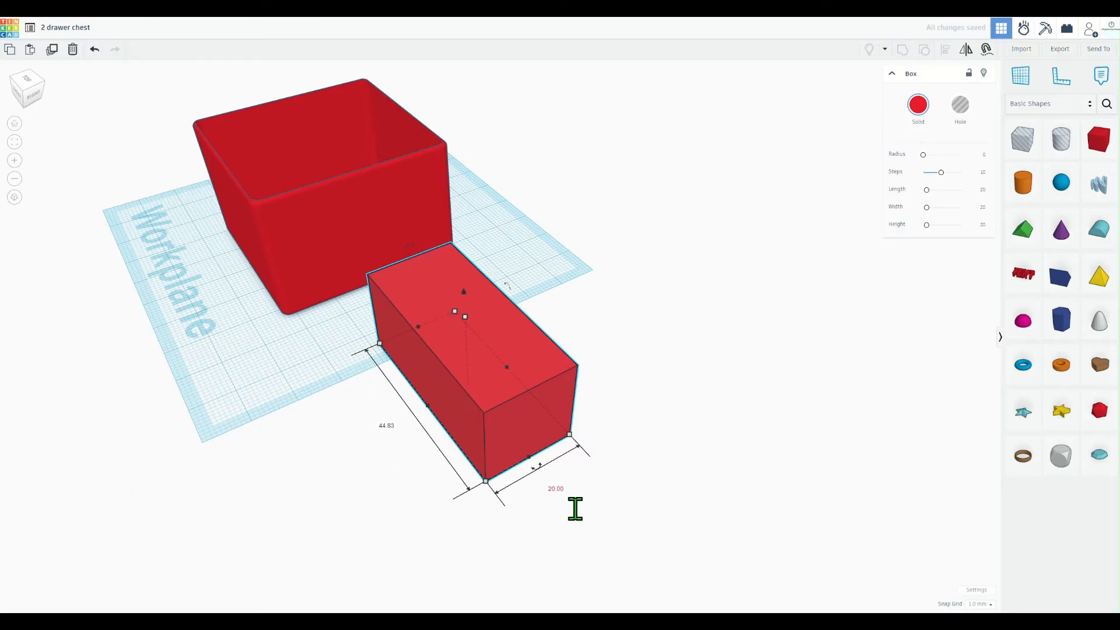
left_click(555, 489)
key("Return")
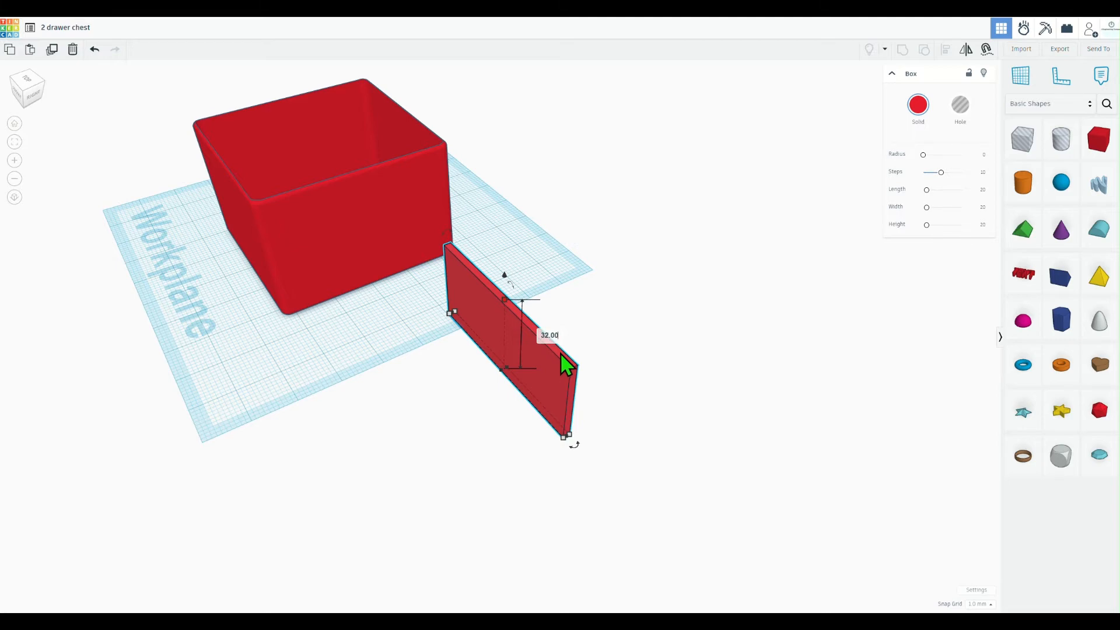
key("Return")
Step: Align the divider panel and the hollow chest to their common centre from side to side
right_click_drag(300, 407, 196, 143)
left_click(454, 414)
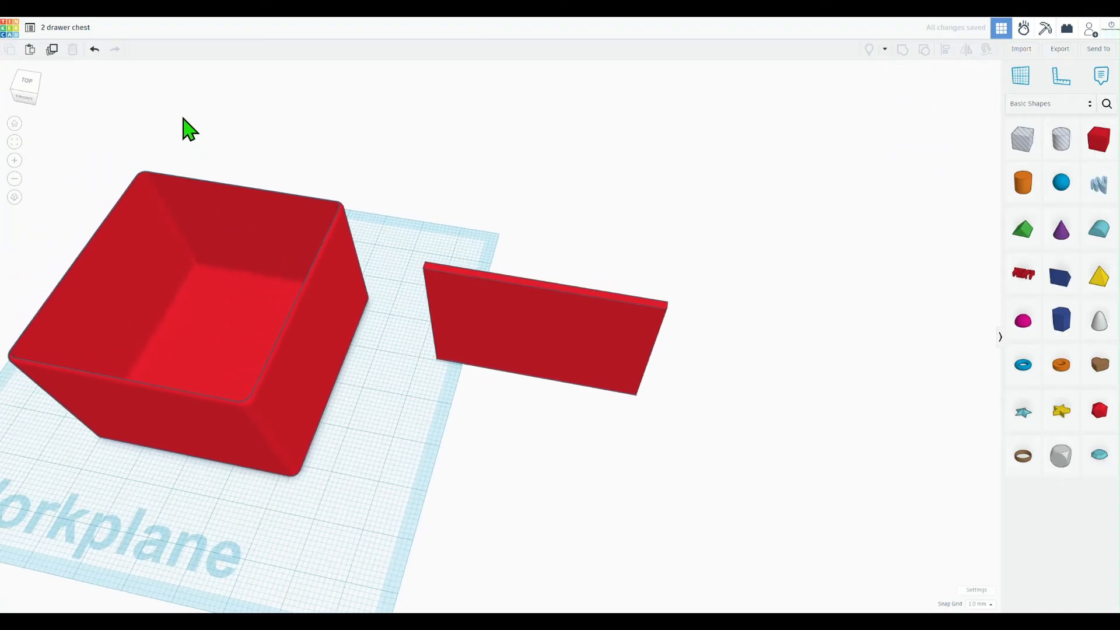
left_click_drag(336, 316, 487, 418)
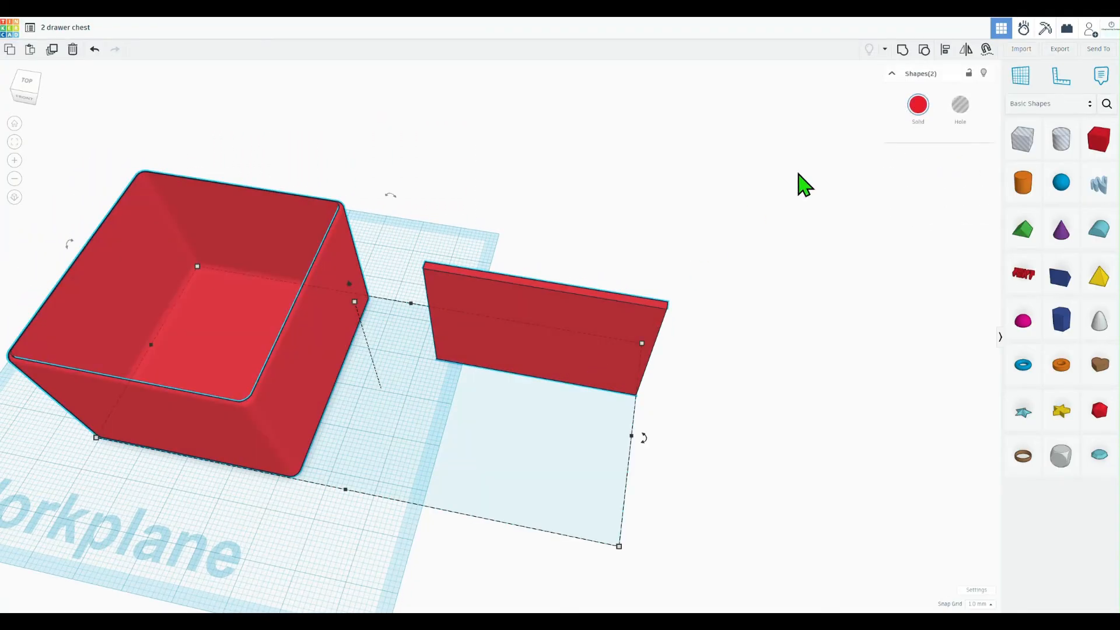
left_click(945, 49)
middle_click_drag(680, 205, 834, 169)
left_click(446, 483)
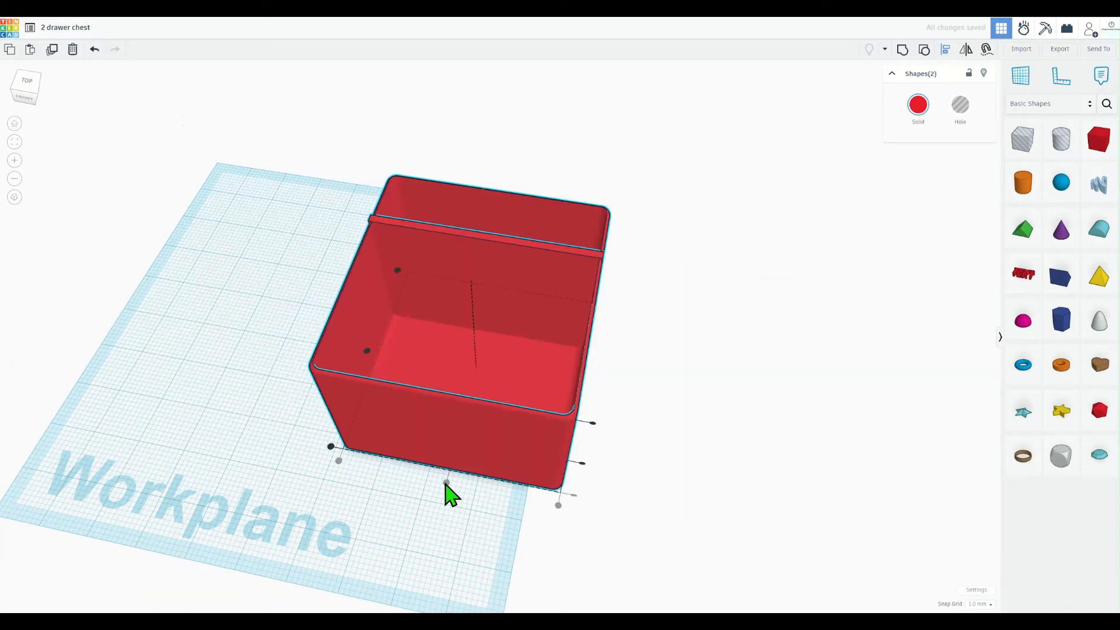
Step: Centre the divider front to back in the chest so it splits the interior into two equal compartments
right_click_drag(100, 354, 485, 509)
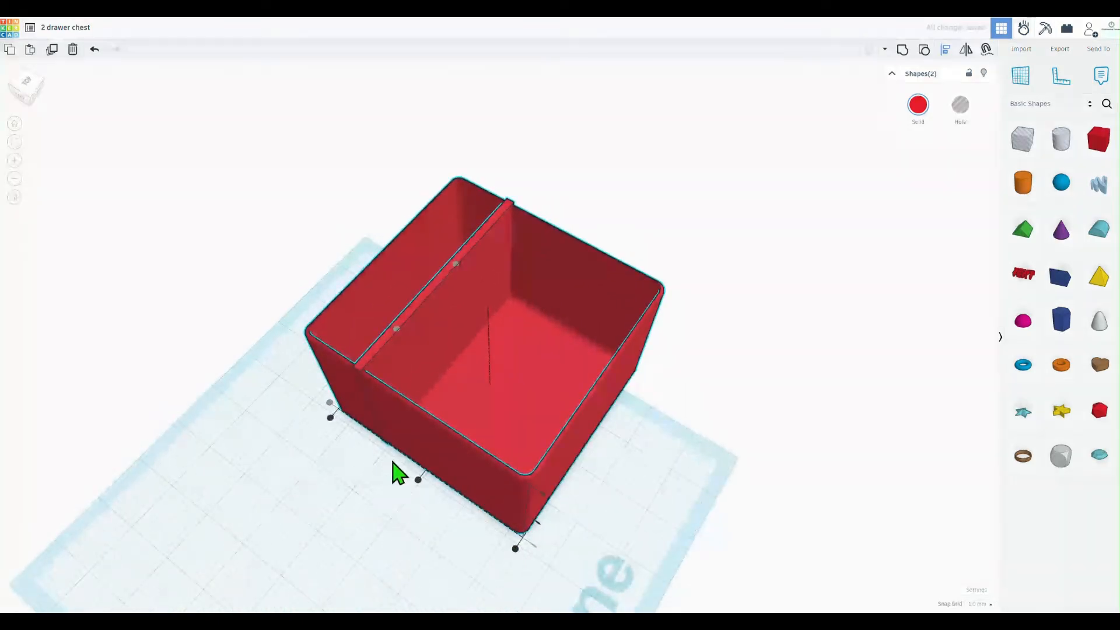
left_click(418, 480)
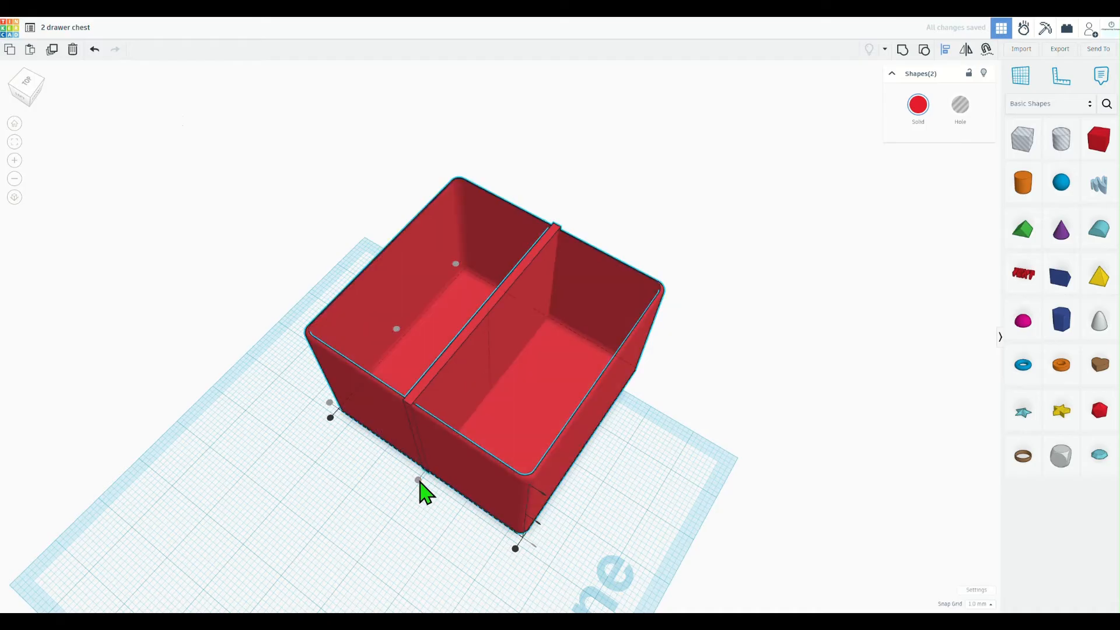
left_click(700, 442)
Step: Inspect how the divider's ends and top edge meet the chest's walls and rim
right_click_drag(700, 442, 474, 371)
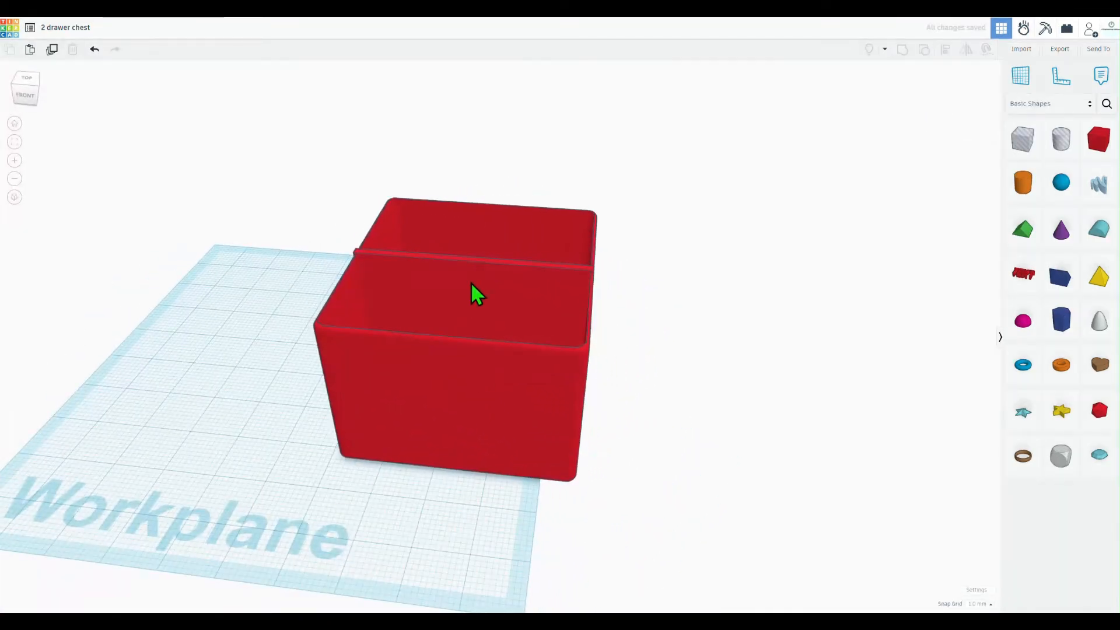
right_click_drag(120, 338, 377, 349)
right_click_drag(355, 447, 485, 440)
right_click_drag(630, 423, 523, 425)
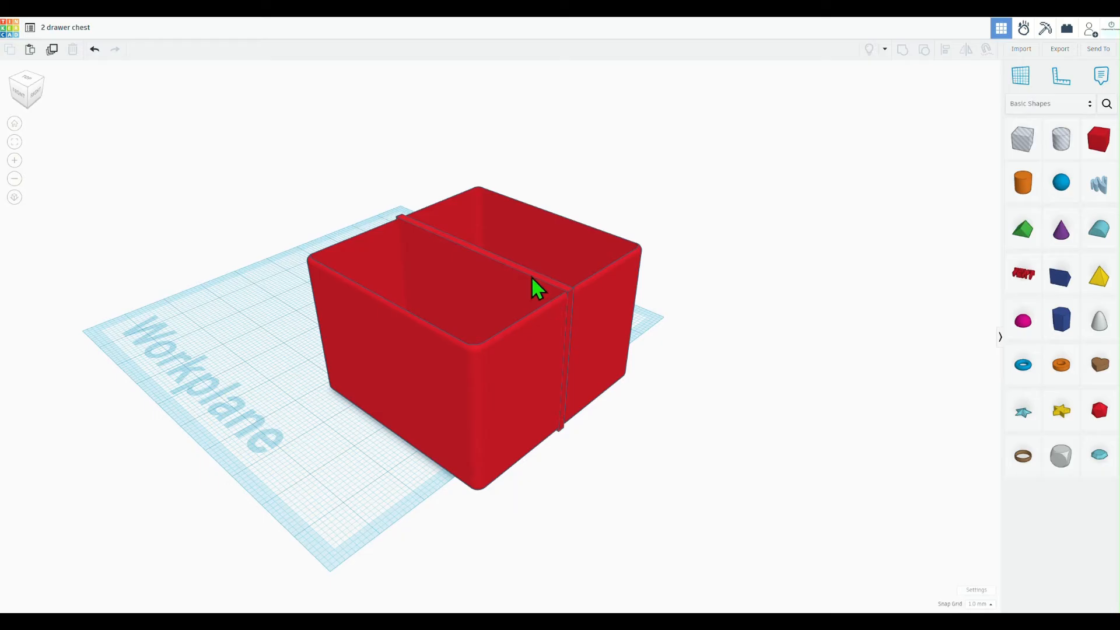
scroll(532, 275, "up", 5)
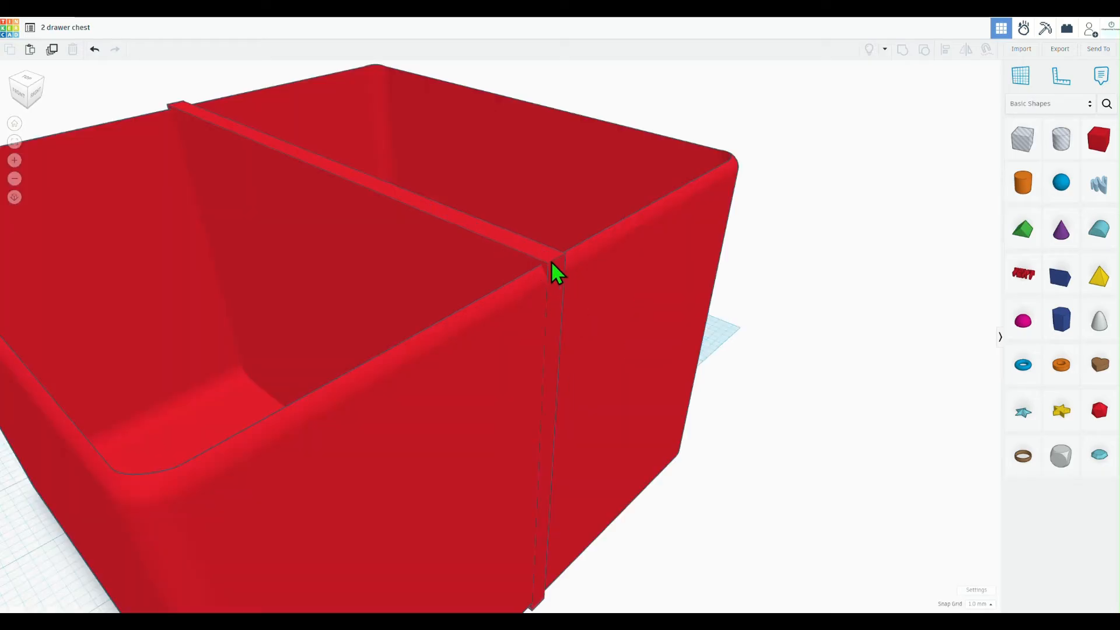
Step: Lower the divider panel's top edge below the chest's rim, reducing its height to 31 mm
right_click_drag(671, 441, 602, 417)
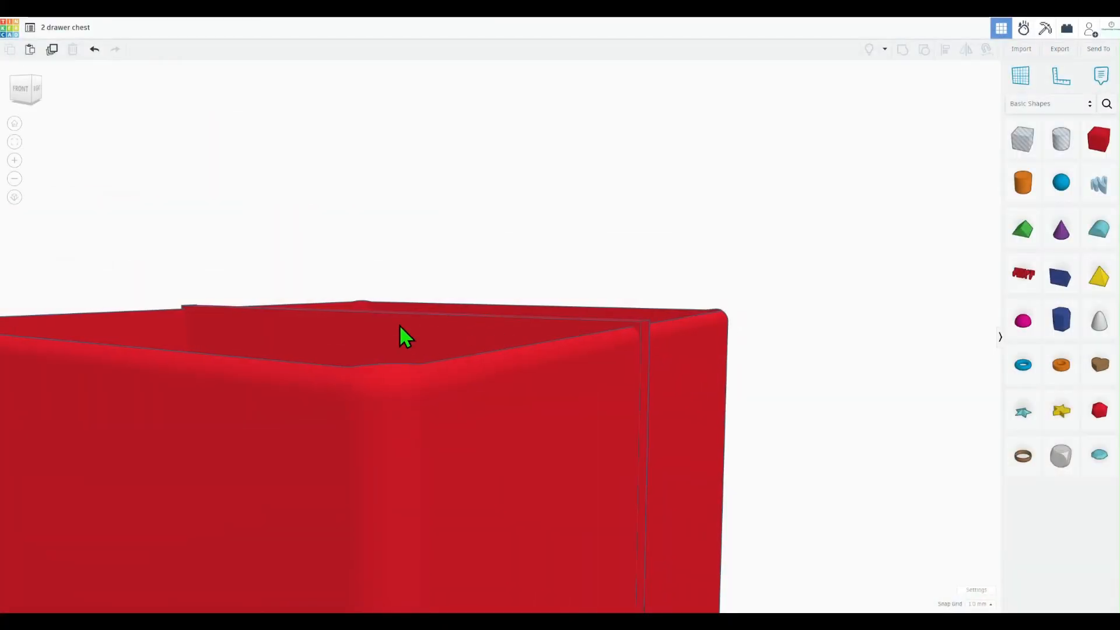
left_click(388, 325)
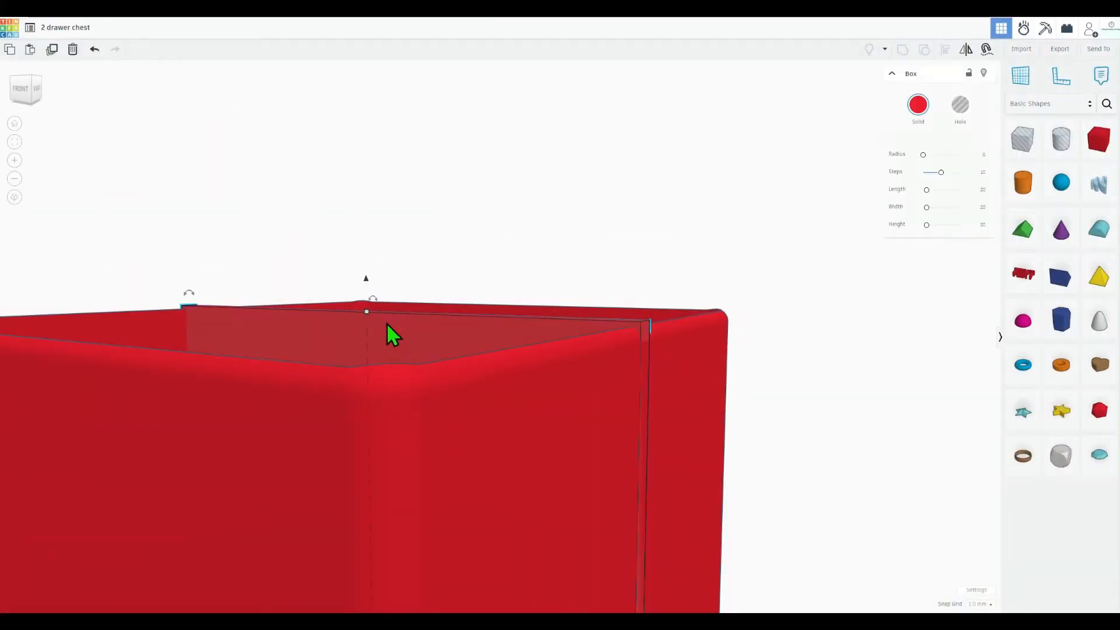
mouse_move(366, 312)
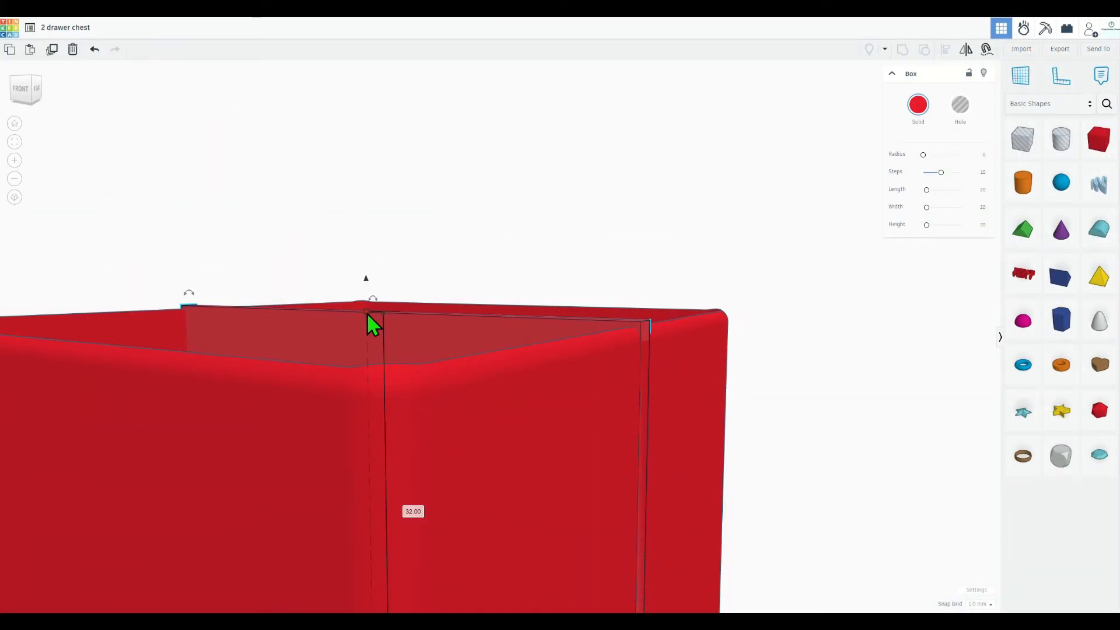
middle_click_drag(613, 200, 624, 193)
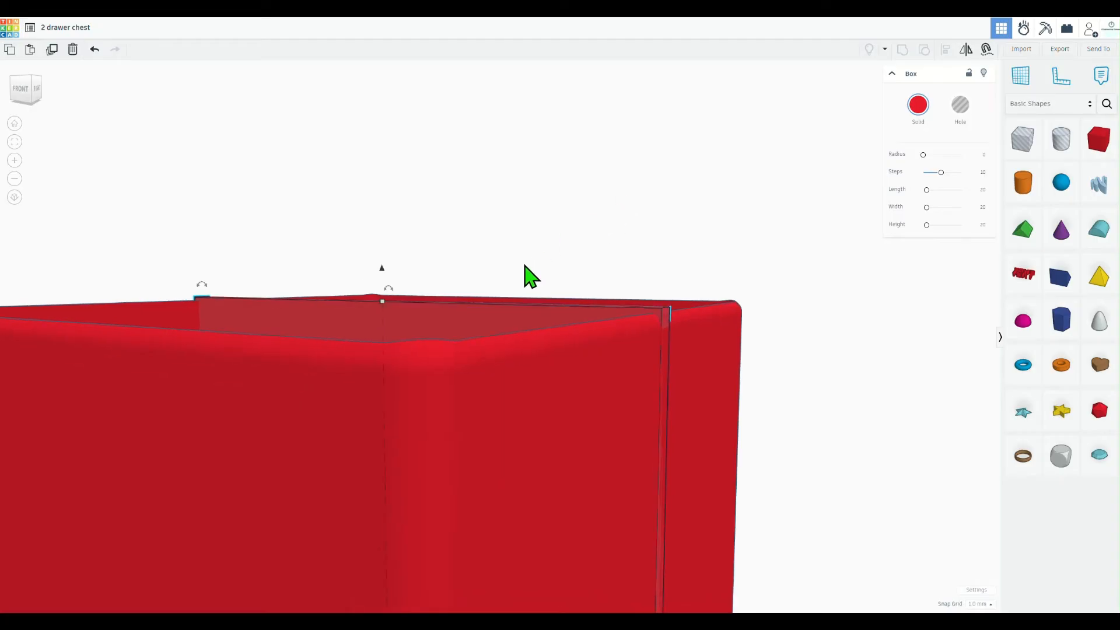
mouse_move(384, 302)
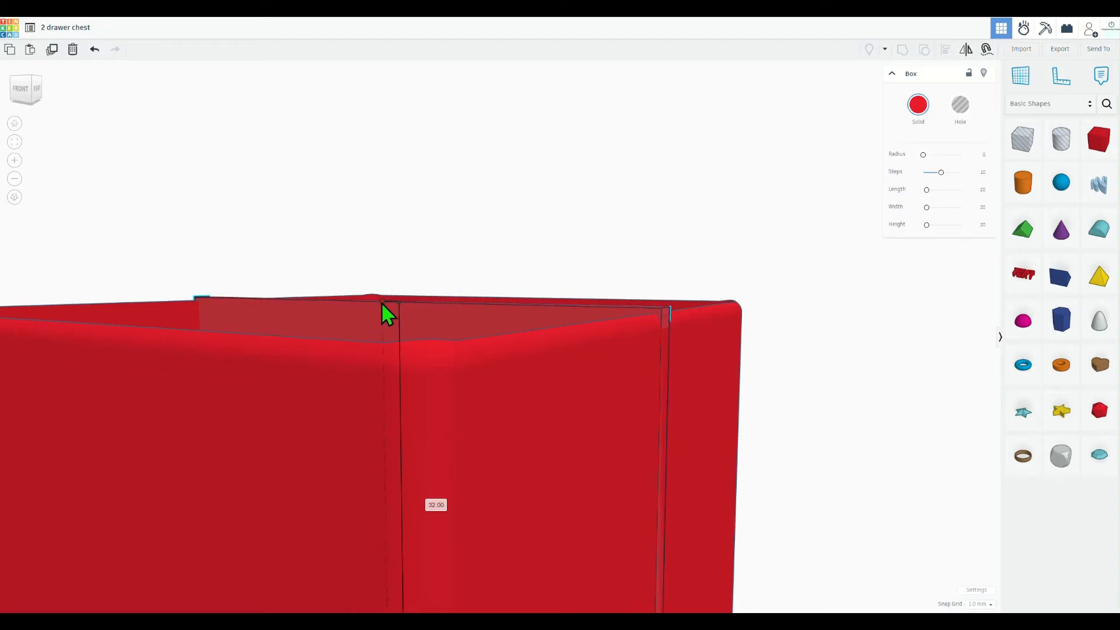
left_click_drag(381, 307, 379, 311)
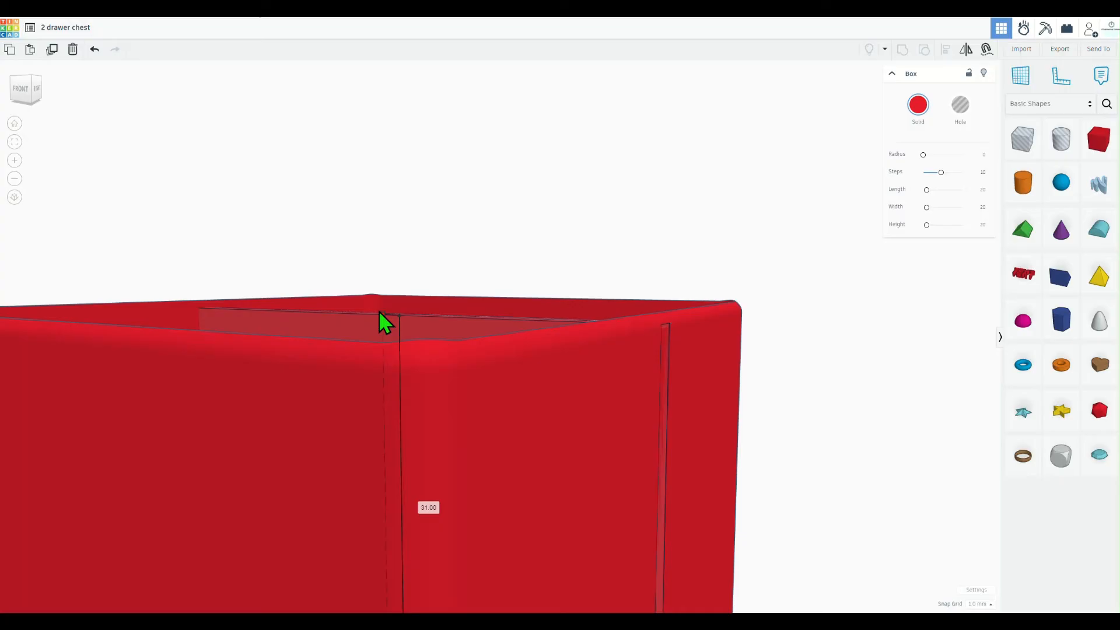
Step: Refine the snap grid to 0.1 mm and lower the divider's top edge to a height of 30.7 mm
left_click(980, 604)
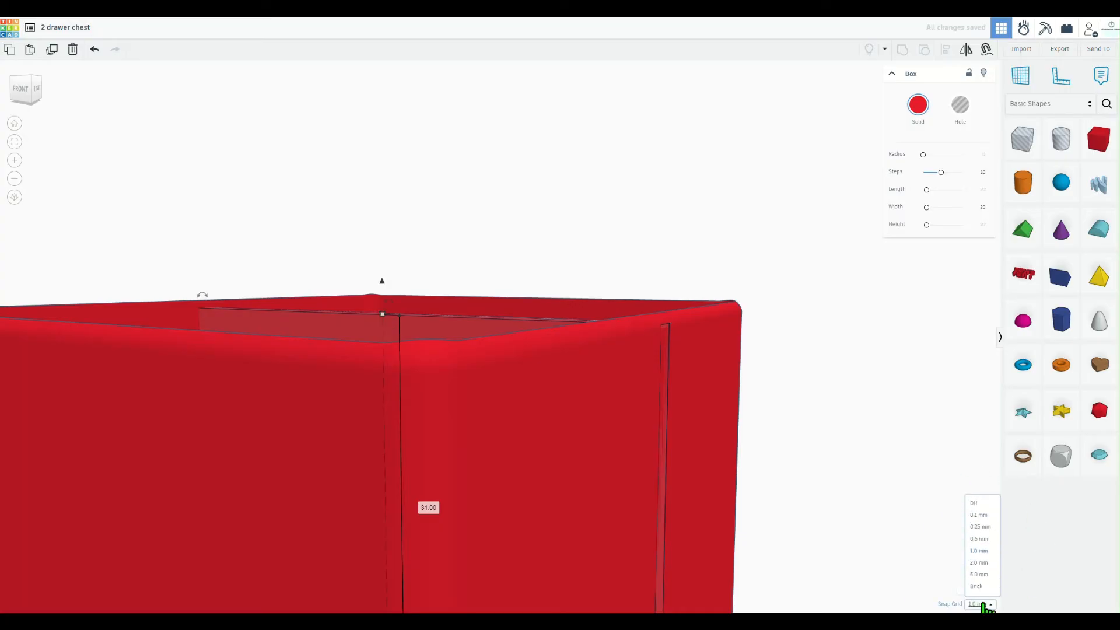
left_click(986, 514)
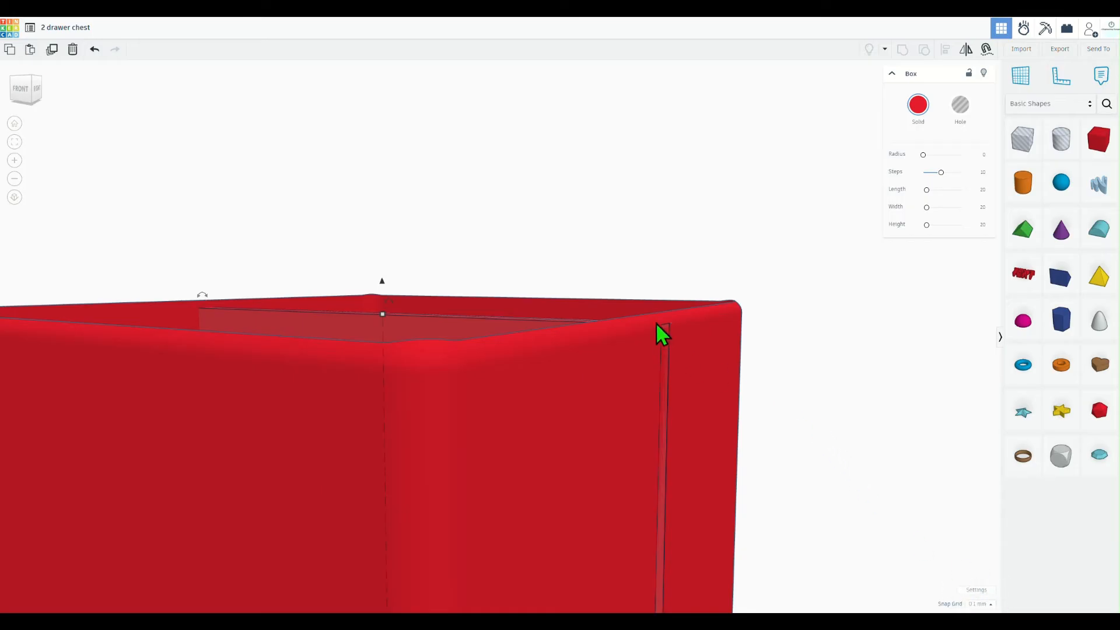
mouse_move(817, 370)
right_mouse_down()
mouse_move(780, 379)
mouse_move(811, 378)
right_mouse_up()
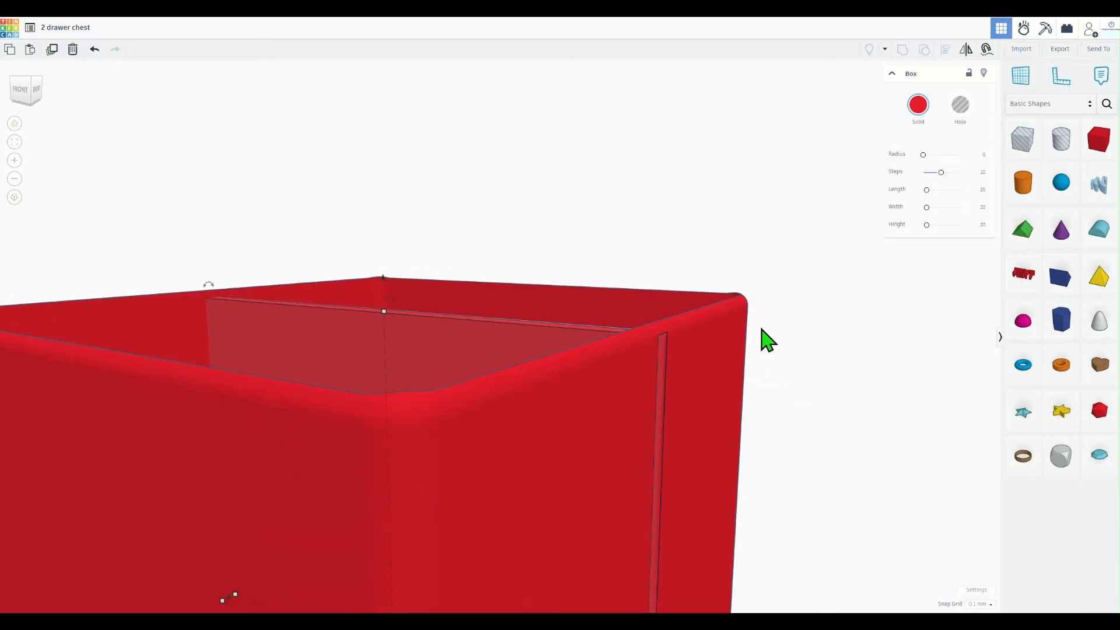
right_click_drag(767, 340, 668, 363)
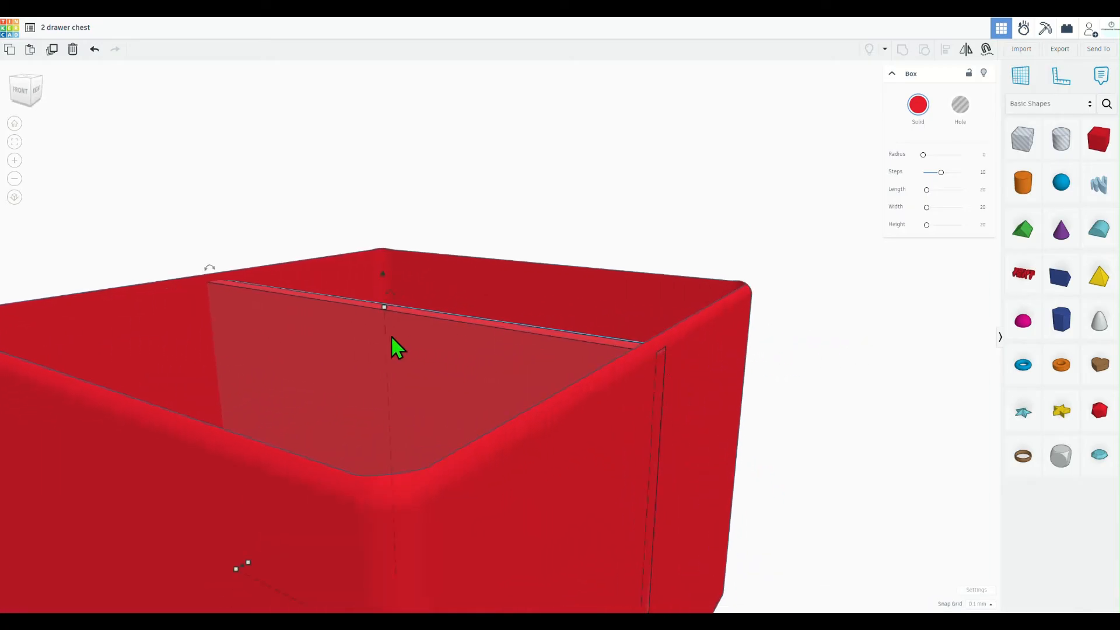
left_click(385, 308)
left_click_drag(385, 308, 383, 310)
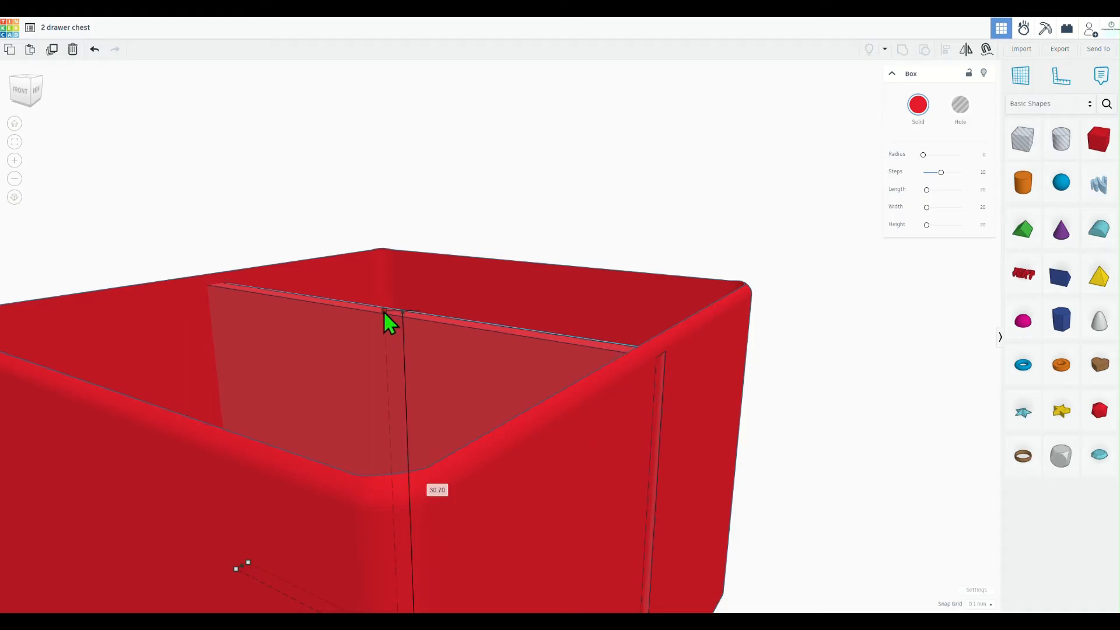
Step: Examine how the divider's top edge and ends sit against the chest's rounded rim and side walls
scroll(665, 350, "up", 3)
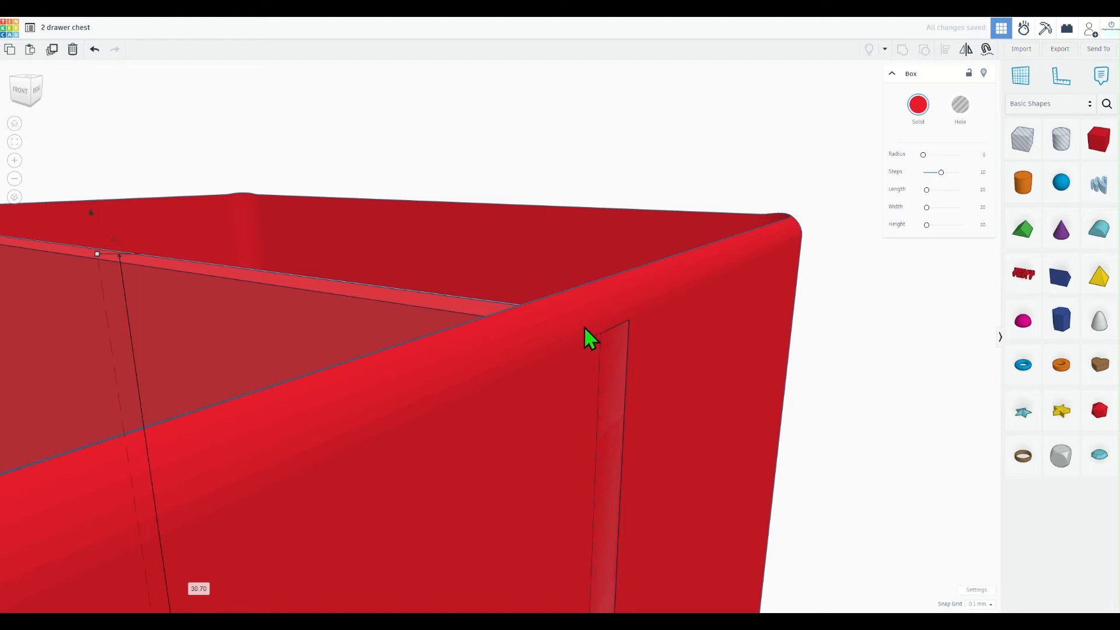
scroll(621, 327, "up", 2)
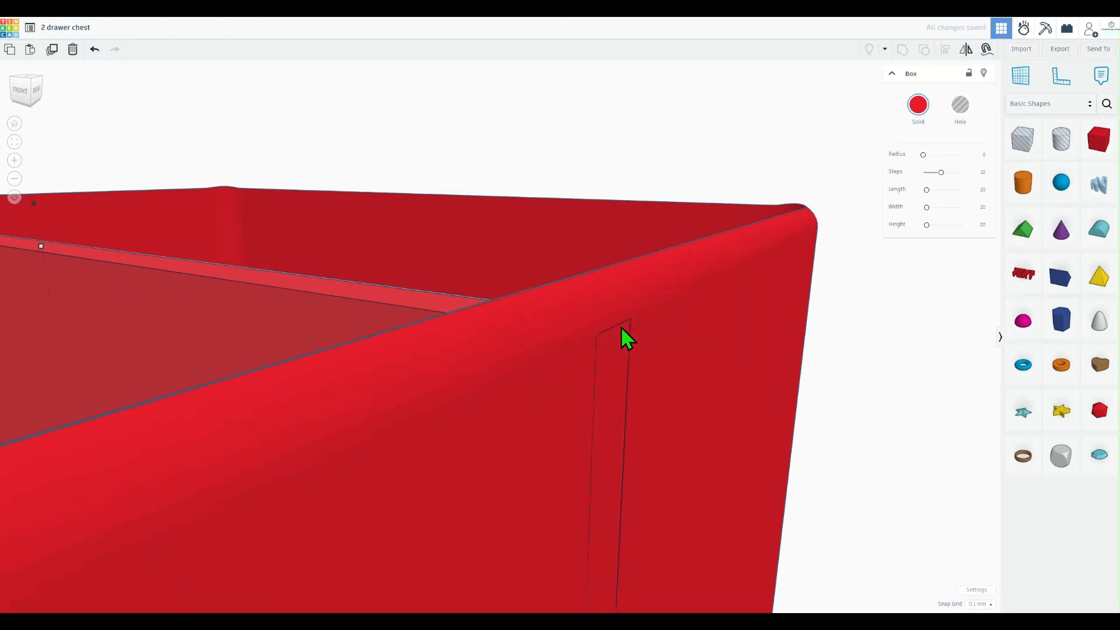
scroll(611, 333, "down", 3)
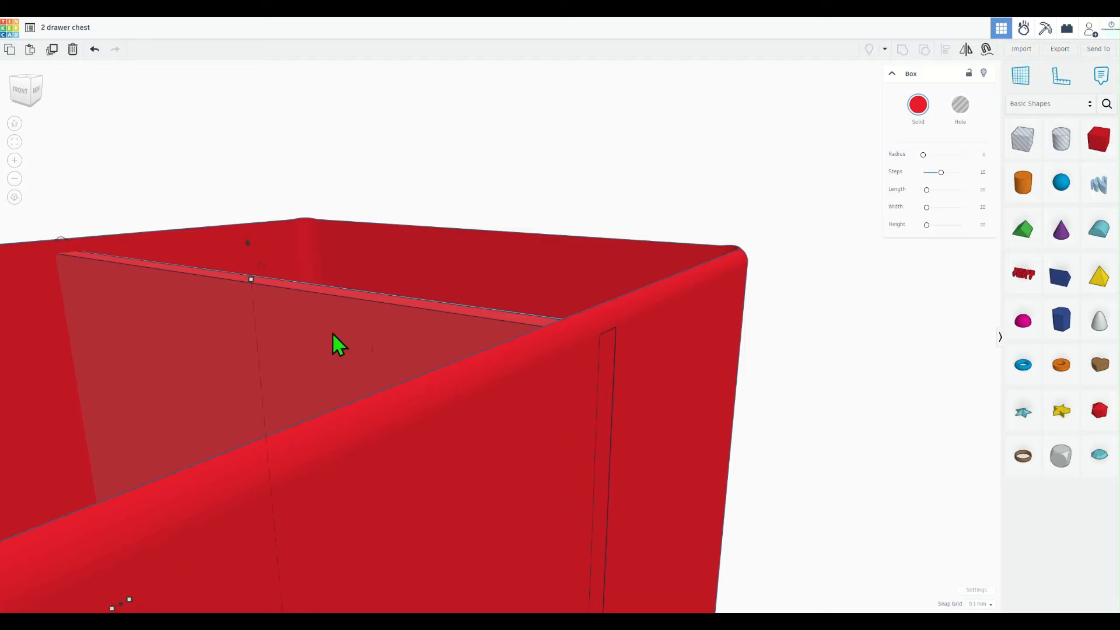
right_click_drag(130, 379, 321, 370)
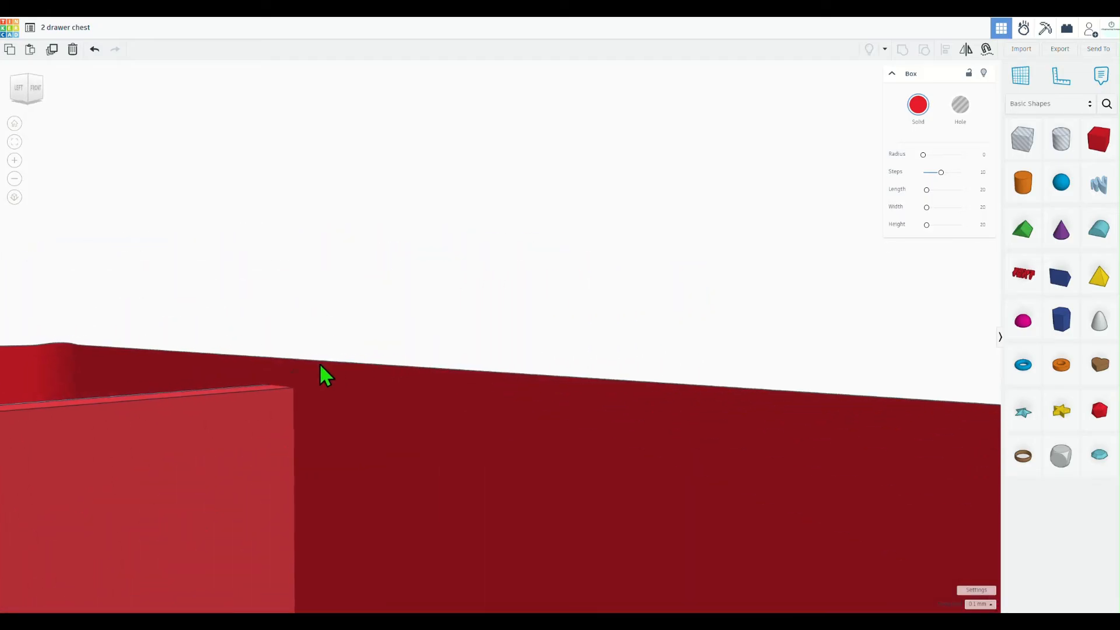
scroll(533, 269, "down", 3)
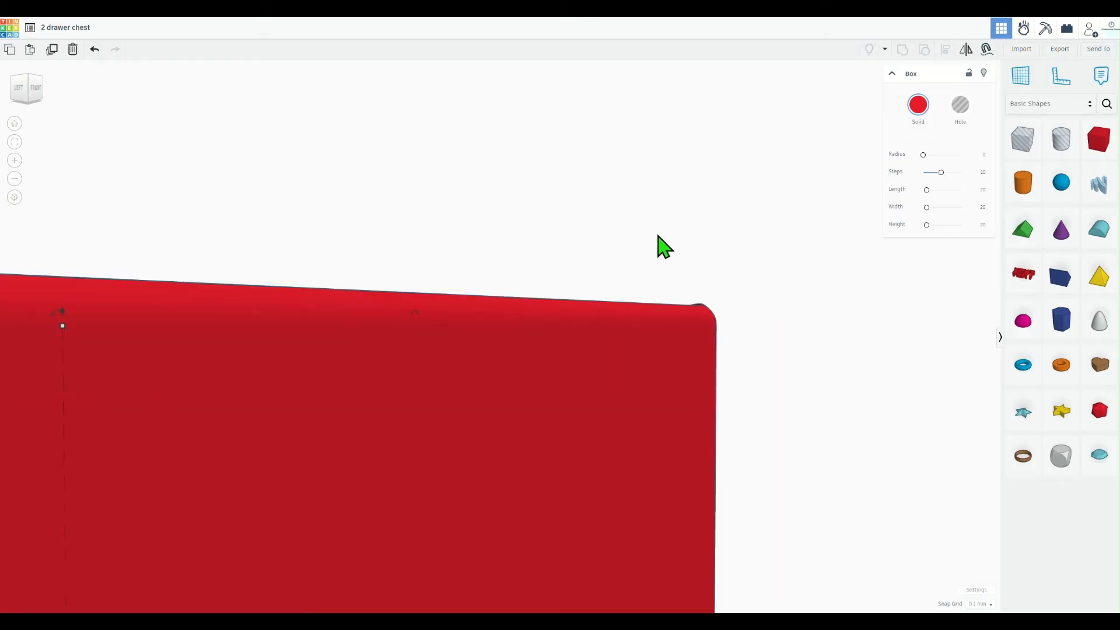
right_click_drag(658, 235, 498, 357)
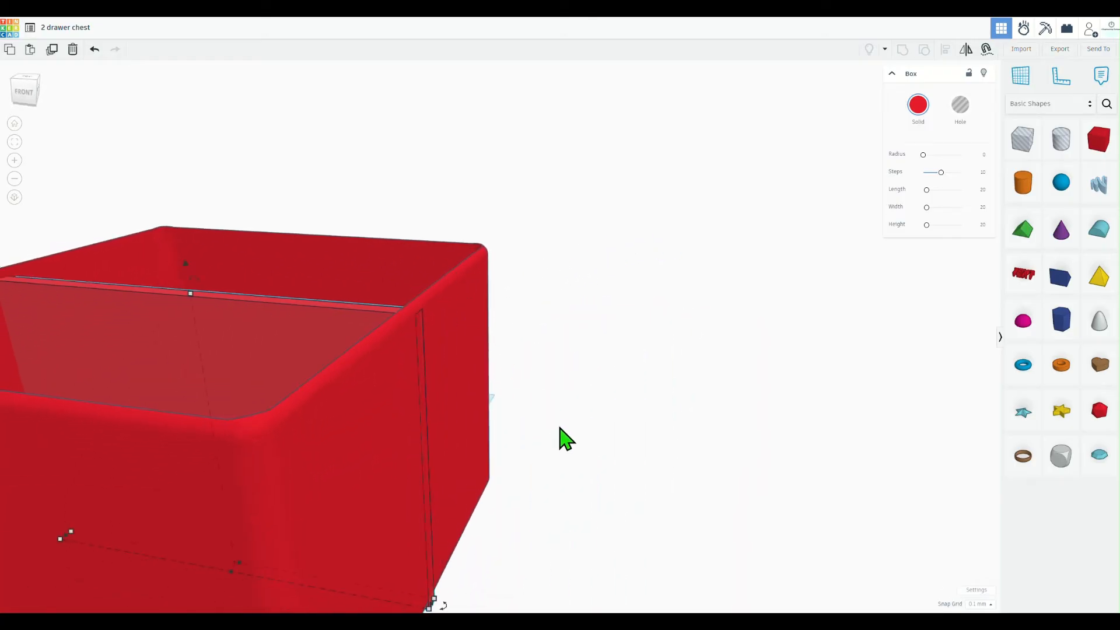
scroll(575, 358, "up", 3)
Step: Raise the divider's bottom edge above the chest's rounded base edge, shortening the panel to about 29.6 mm
right_click_drag(574, 357, 513, 463)
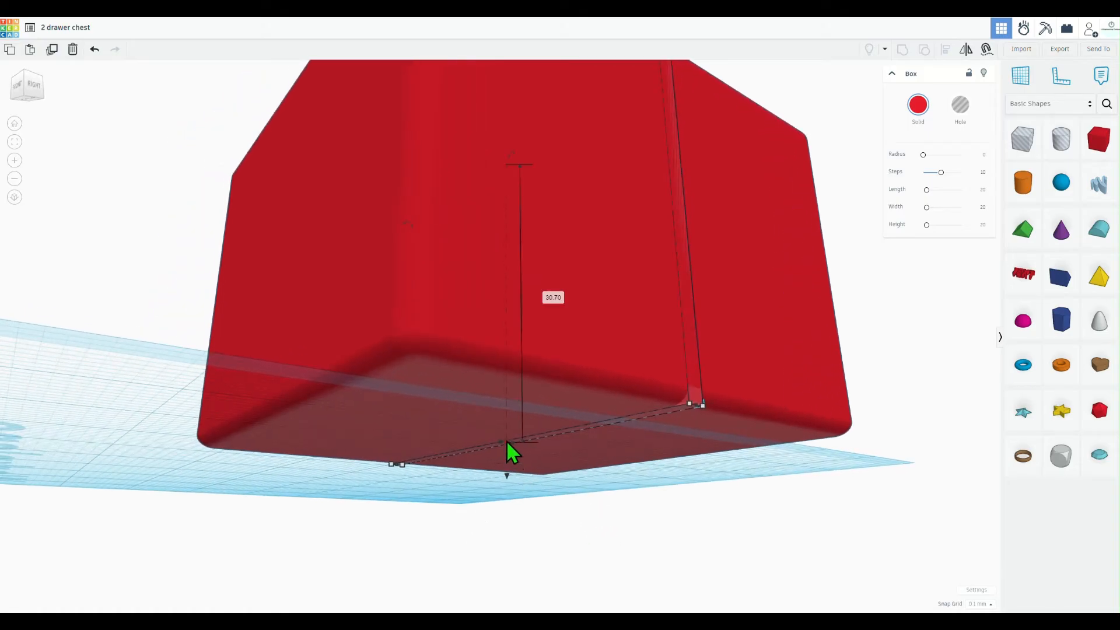
left_click_drag(506, 442, 506, 431)
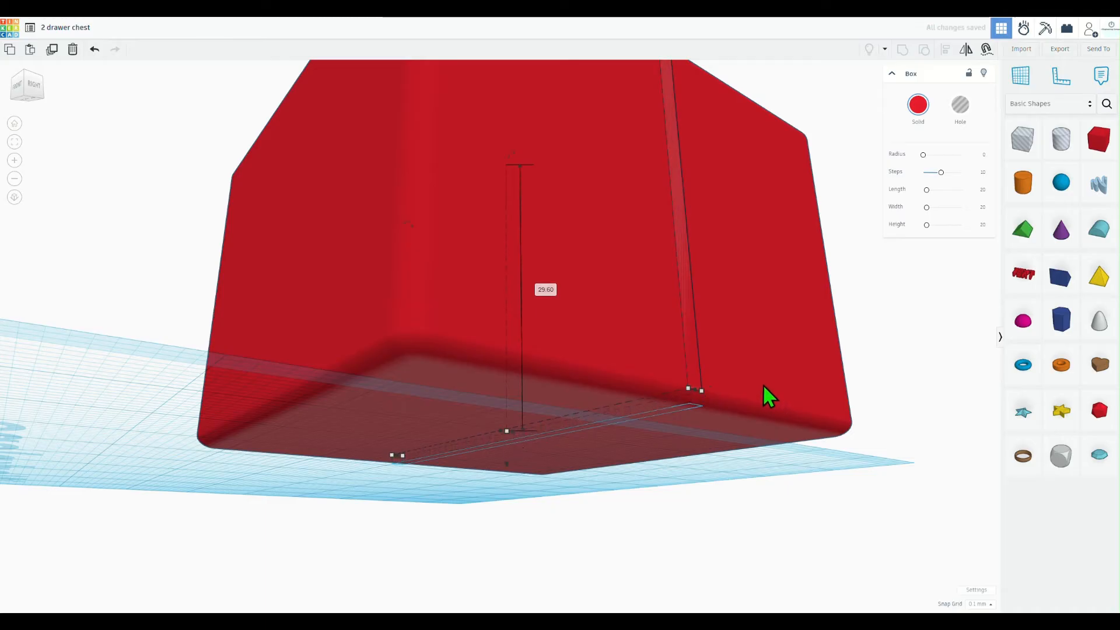
scroll(700, 388, "up", 4)
scroll(641, 398, "up", 1)
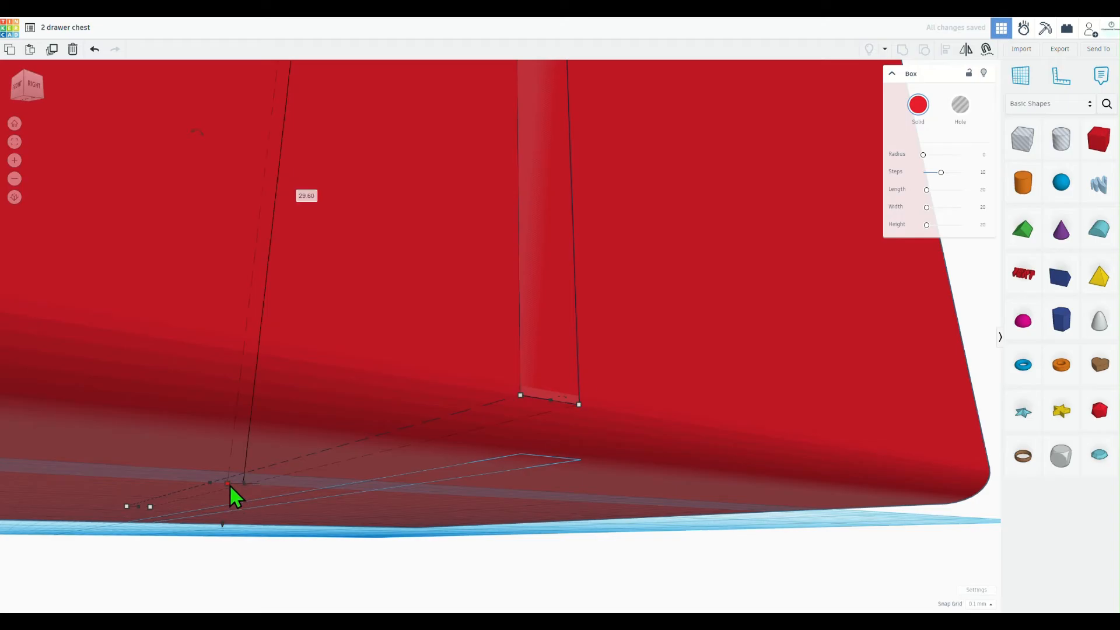
left_click_drag(227, 483, 232, 477)
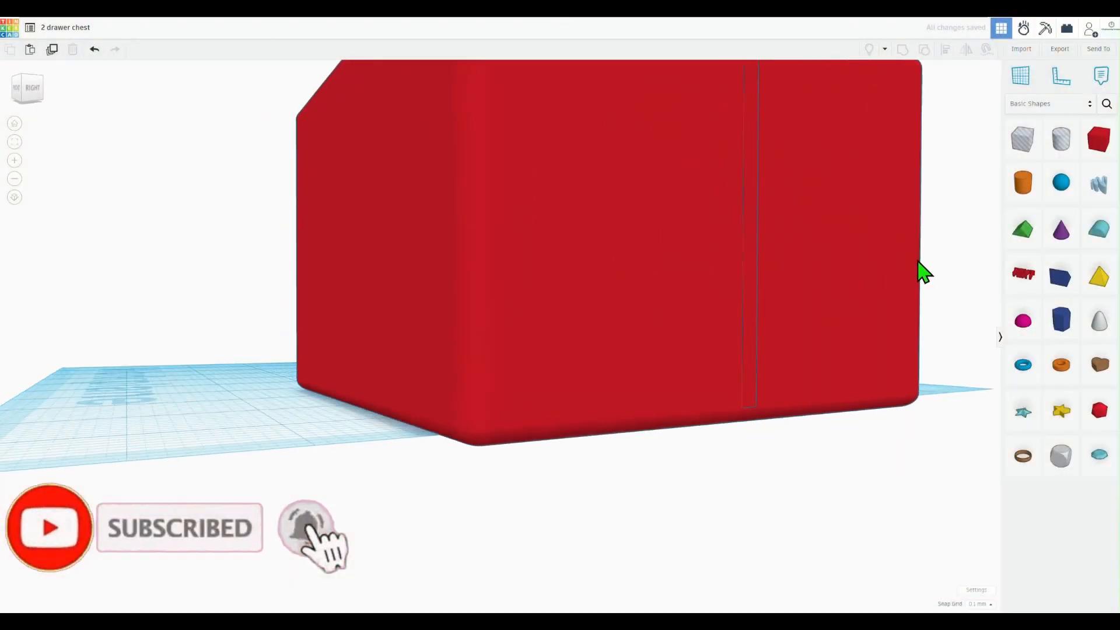
Step: Group the divider and the hollow chest into a single solid shape
right_click_drag(915, 270, 945, 238)
middle_click_drag(966, 227, 811, 391)
right_click_drag(267, 252, 461, 270)
scroll(506, 363, "down", 5)
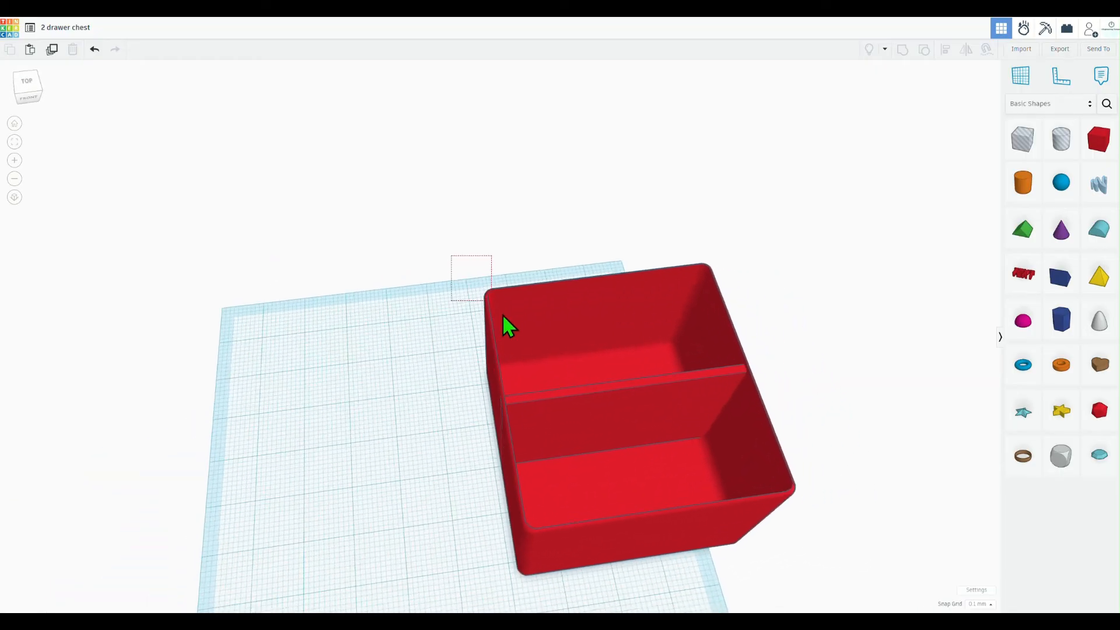
left_click_drag(503, 316, 829, 528)
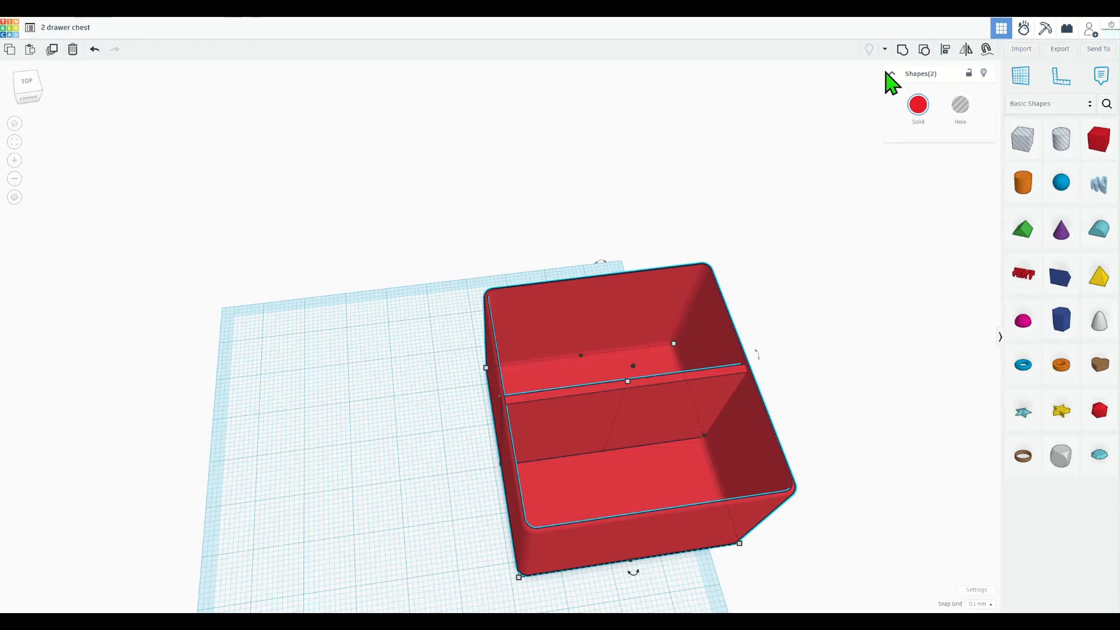
left_click(902, 49)
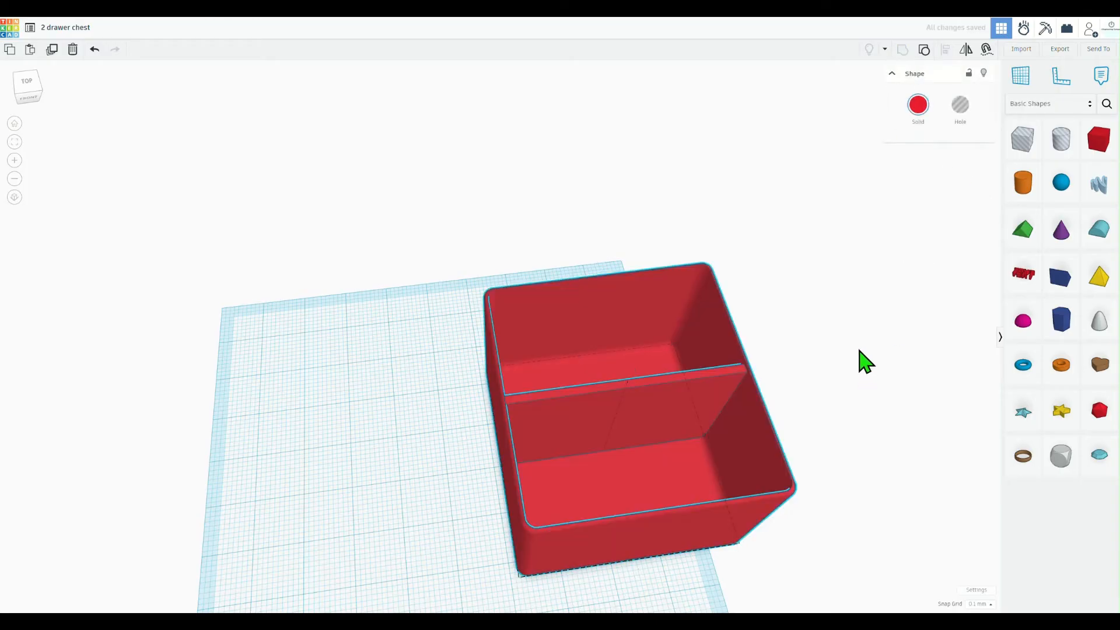
Step: Move the grouped chest away from the workplane's edge so it sits fully on the grid
right_click_drag(865, 361, 655, 335)
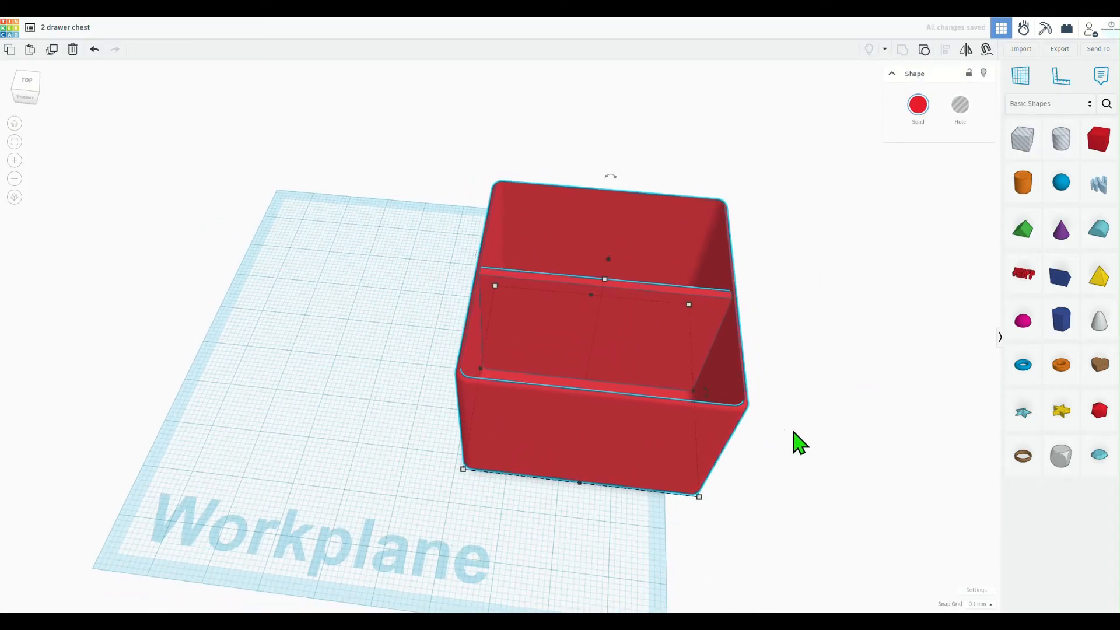
right_click_drag(869, 355, 740, 353)
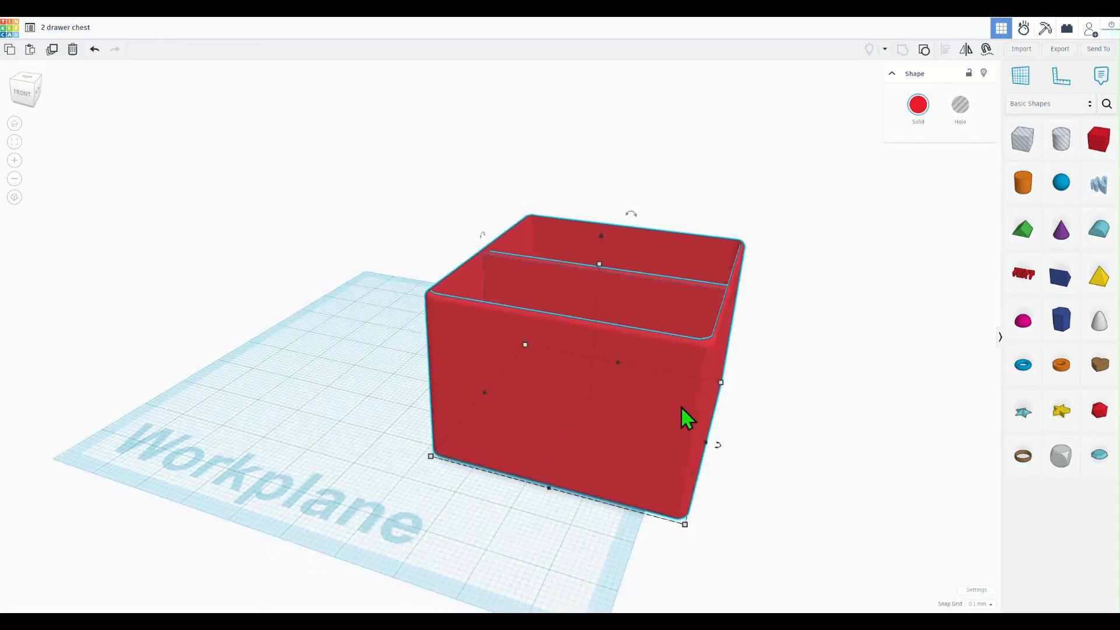
right_click_drag(684, 410, 610, 530)
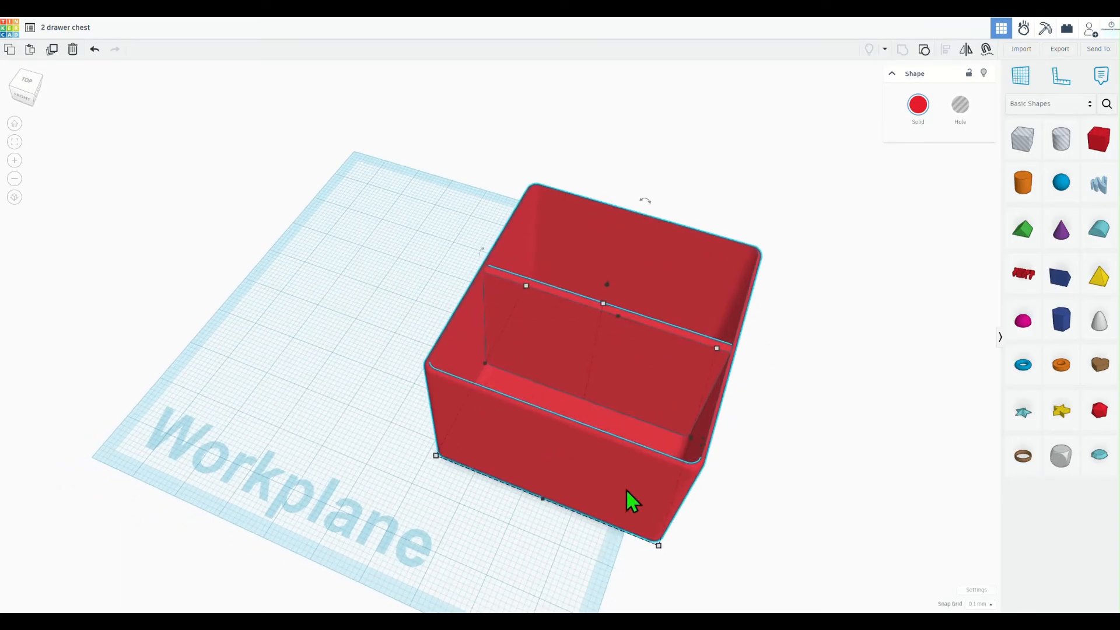
left_click_drag(627, 493, 480, 457)
left_click(279, 446)
Step: Duplicate the grouped chest and place the copy beside the original, in front of it
right_click_drag(279, 446, 613, 205)
right_click_drag(773, 413, 731, 274)
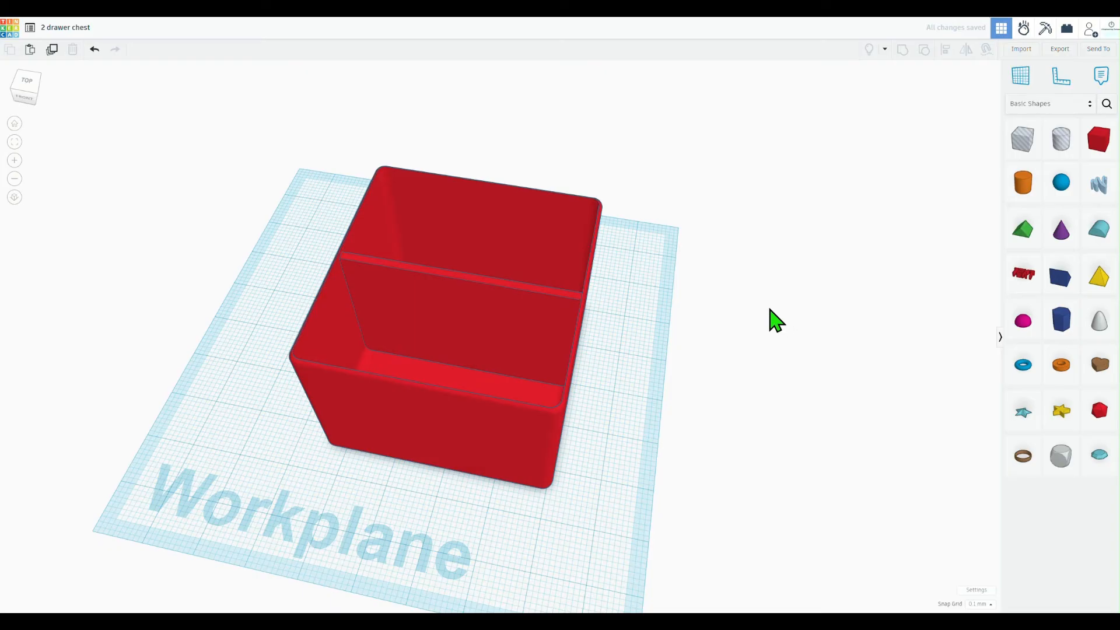
right_click_drag(775, 319, 485, 290)
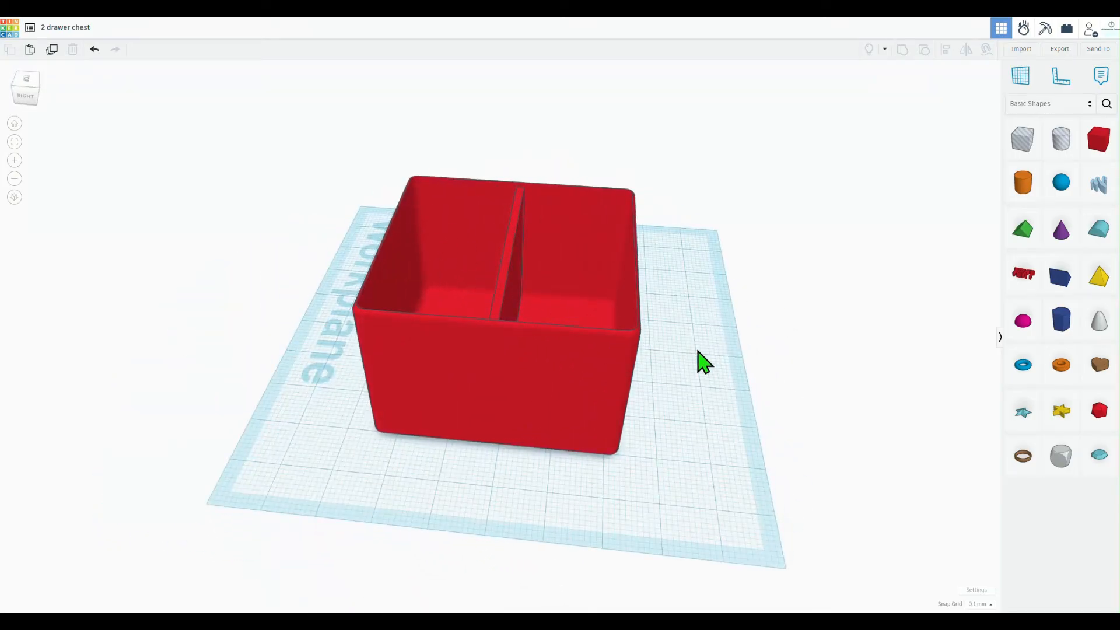
right_click_drag(222, 418, 670, 377)
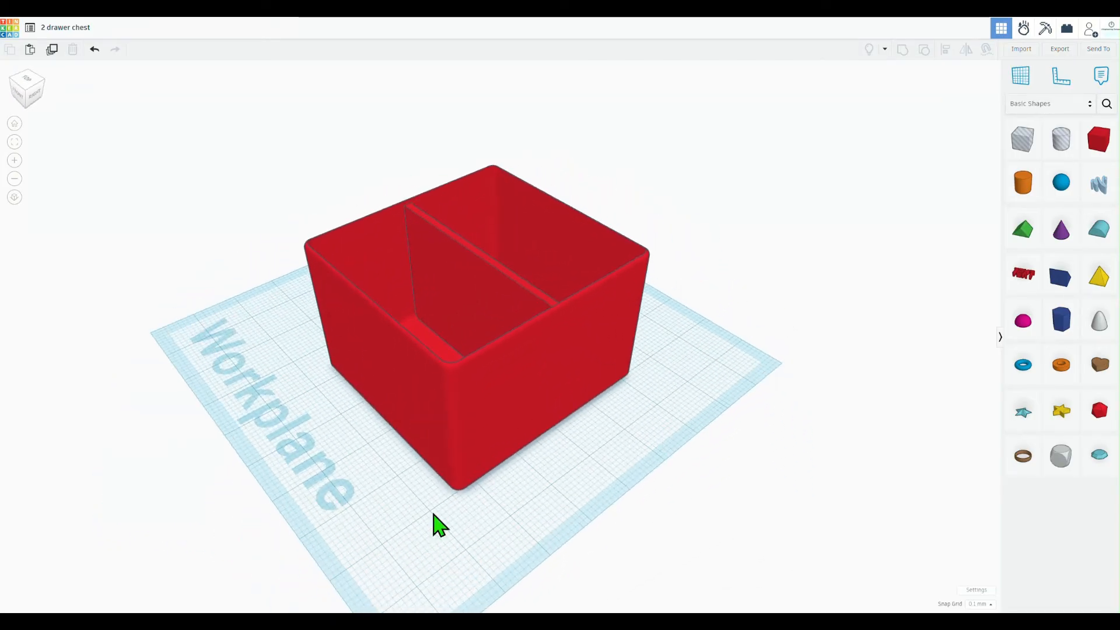
right_click_drag(563, 525, 550, 289)
left_click(544, 289)
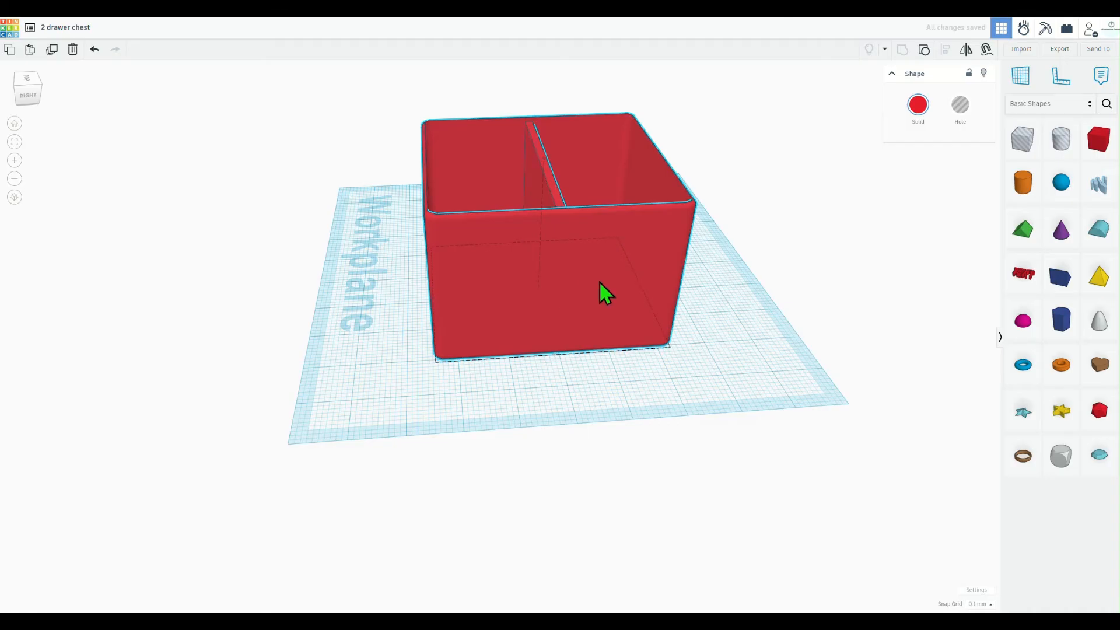
left_click_drag(600, 281, 309, 309, "alt")
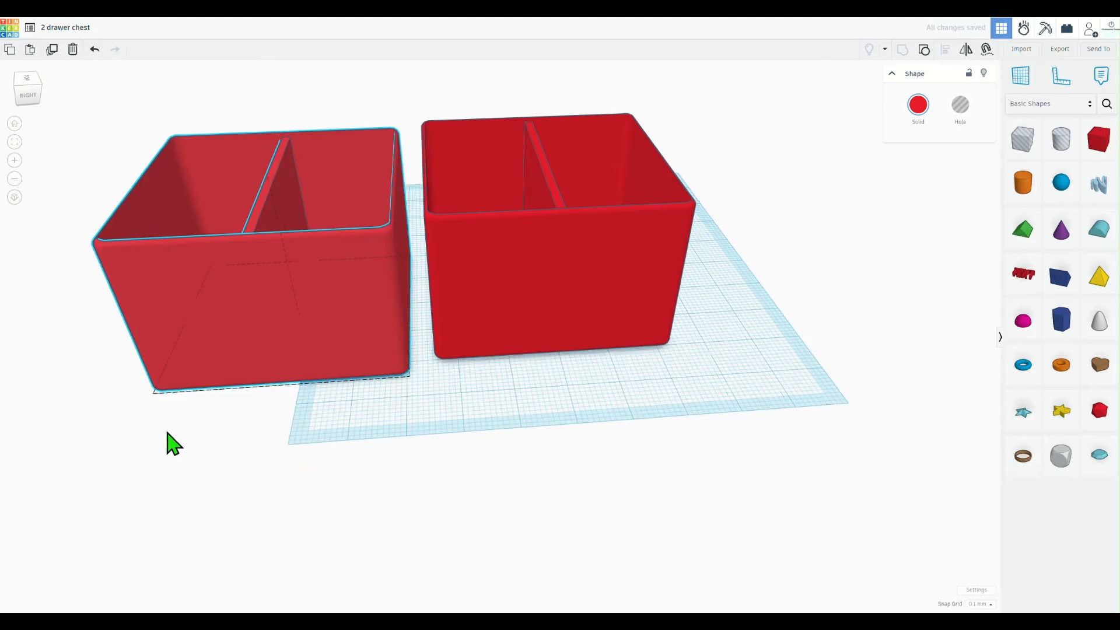
Step: Resize the duplicated chest's footprint to 42 mm wide and 30 mm deep
right_click_drag(168, 443, 337, 537)
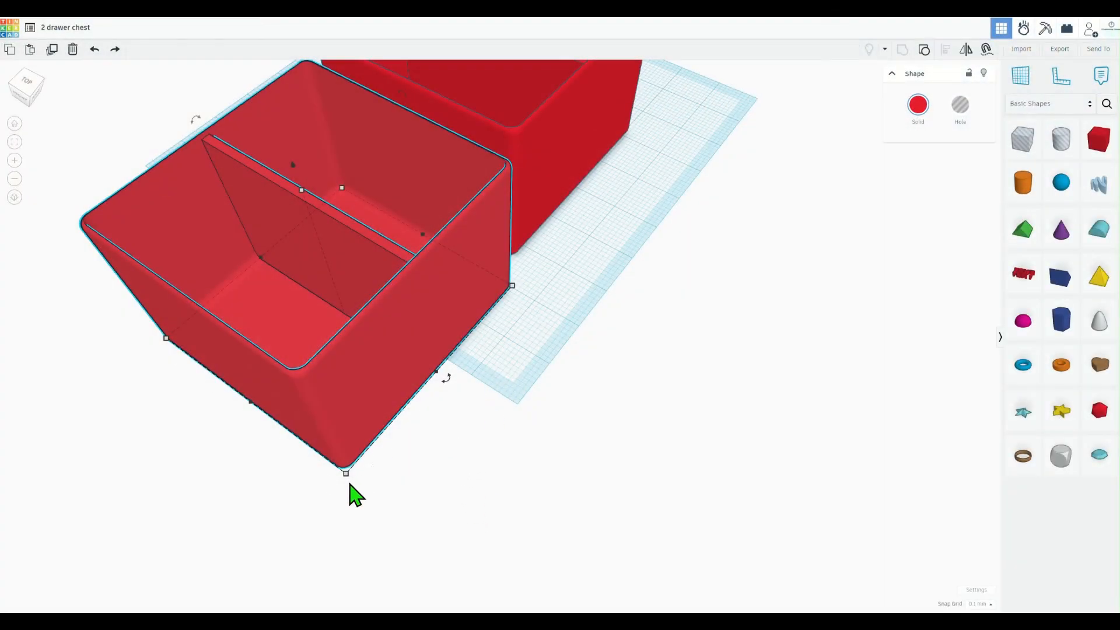
mouse_move(345, 474)
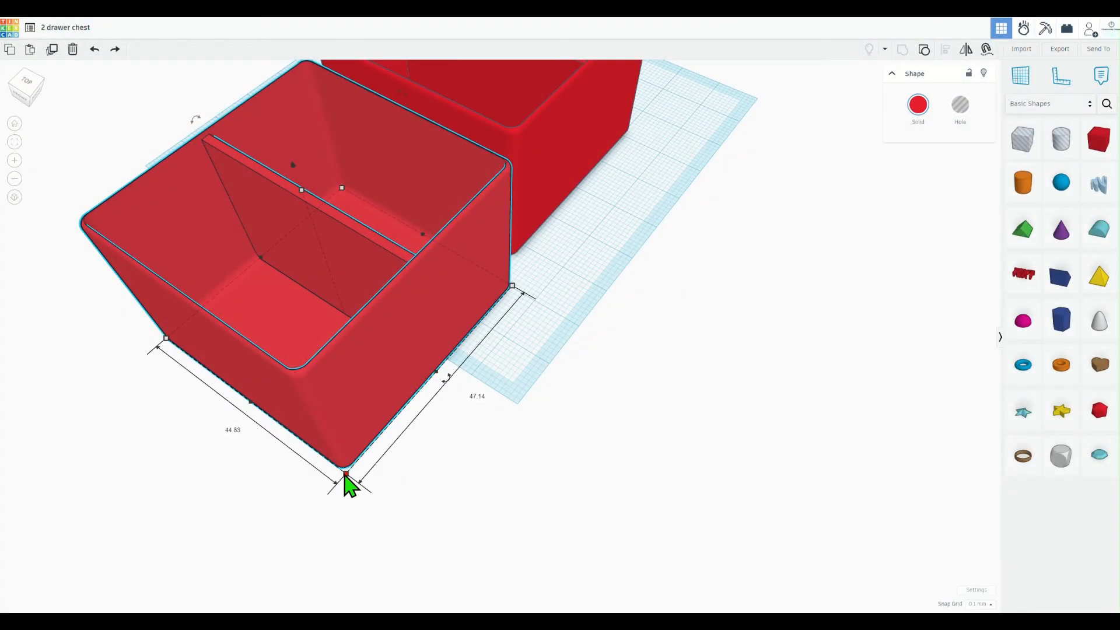
left_click(225, 426)
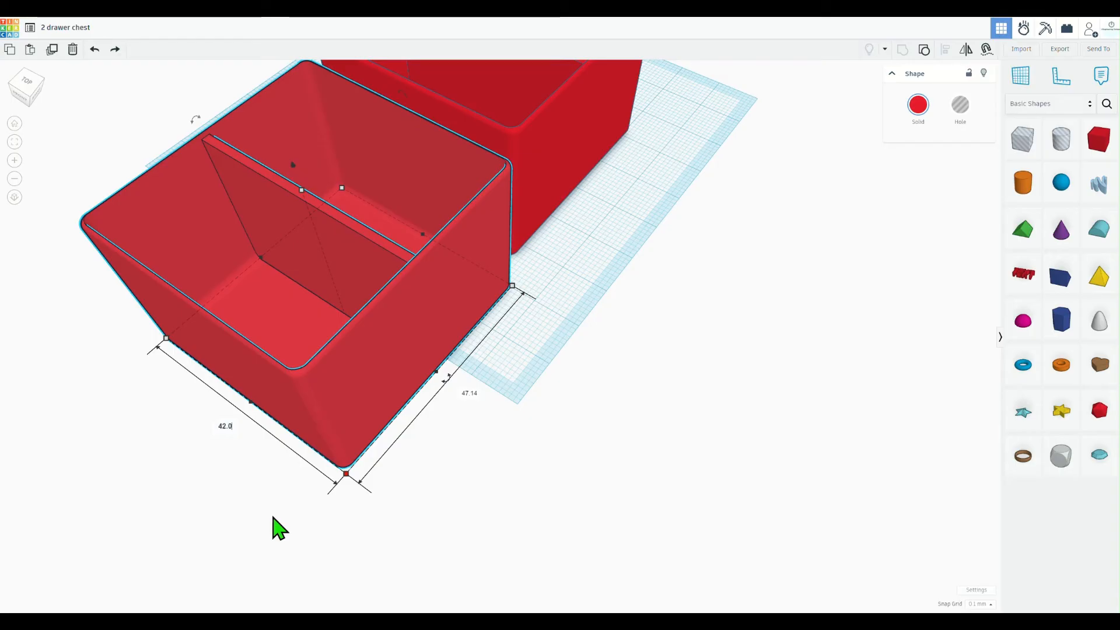
key("Return")
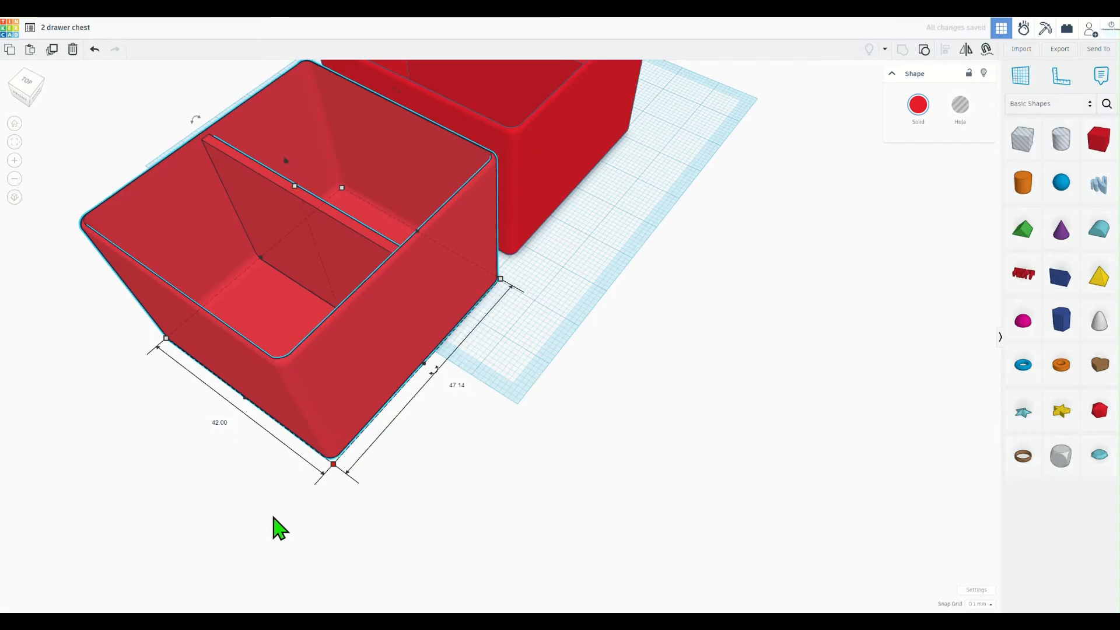
left_click(457, 385)
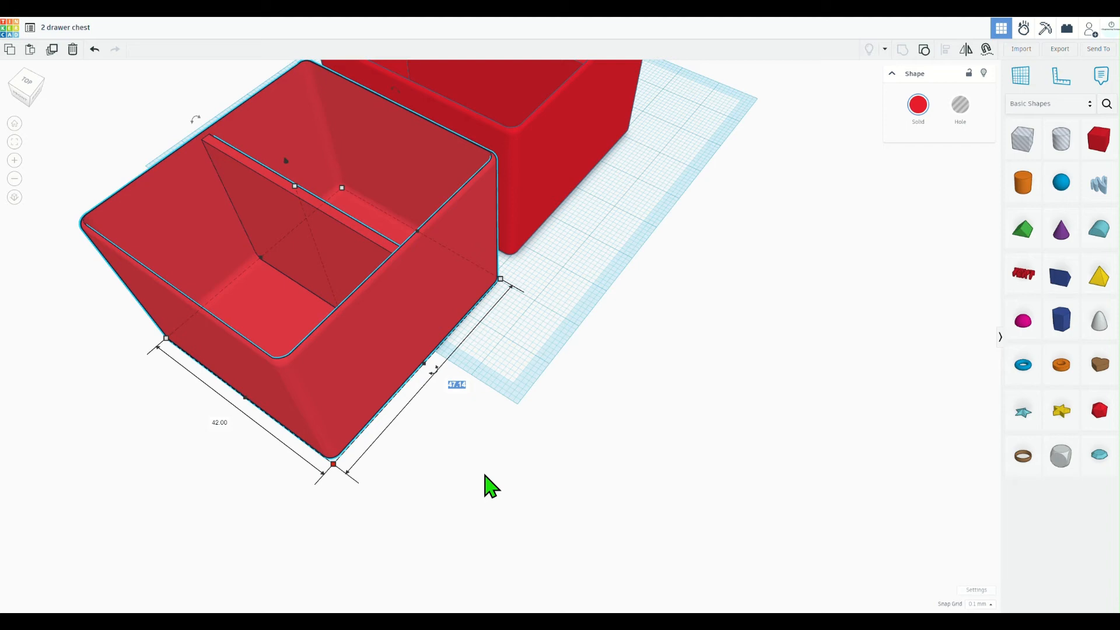
type("30")
key("Return")
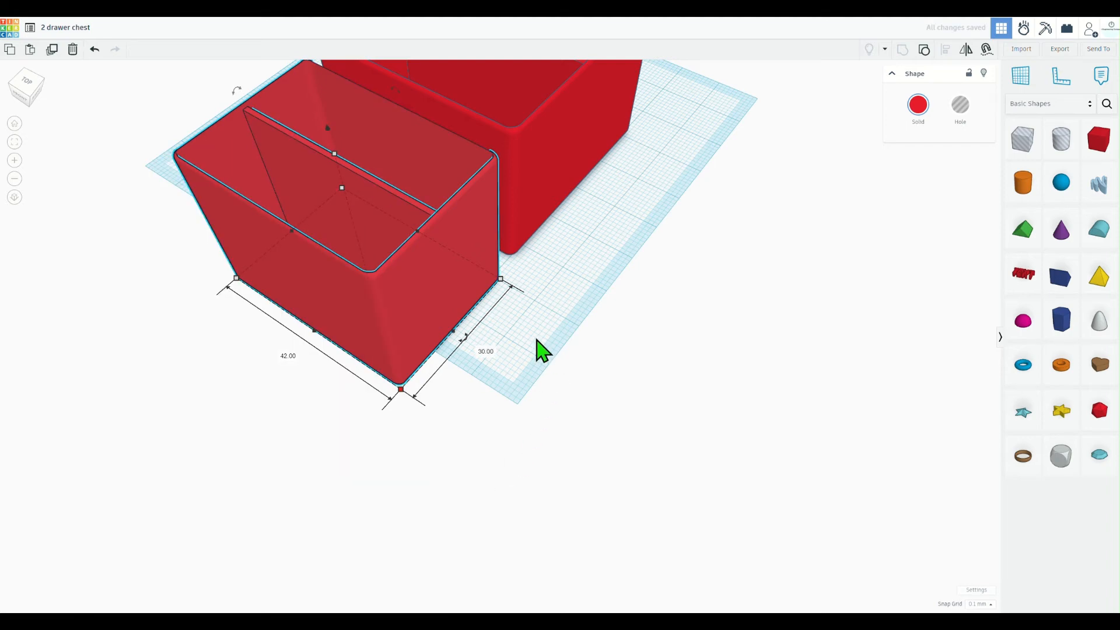
Step: Set the resized copy's height to 21 mm to form a low divided drawer
mouse_move(542, 350)
right_mouse_down()
mouse_move(379, 270)
mouse_move(553, 348)
right_mouse_up()
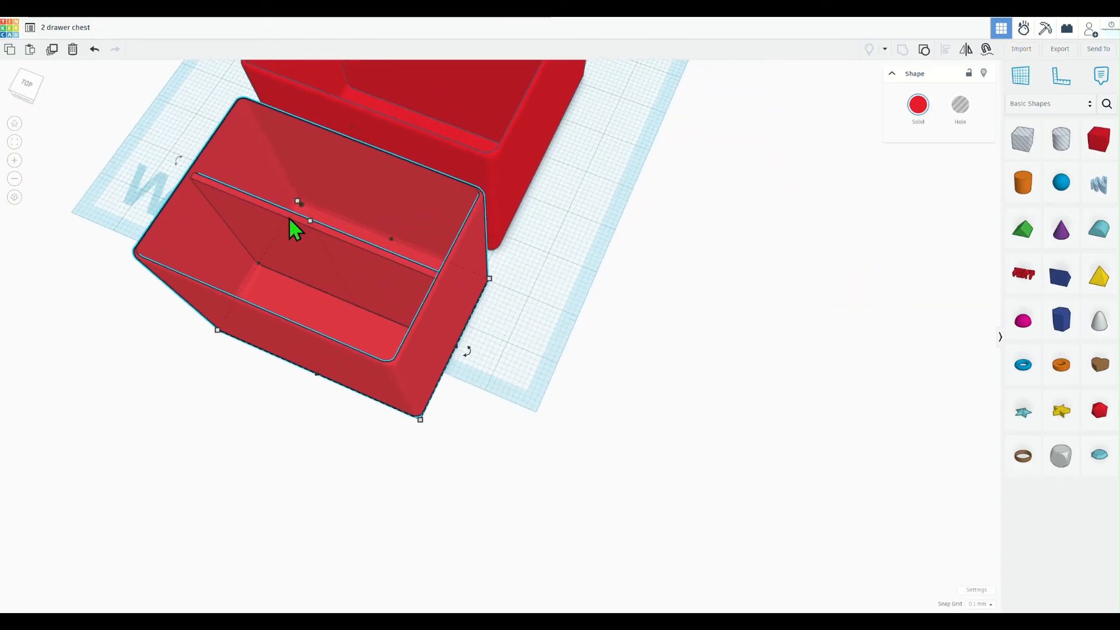
right_click_drag(290, 220, 355, 103)
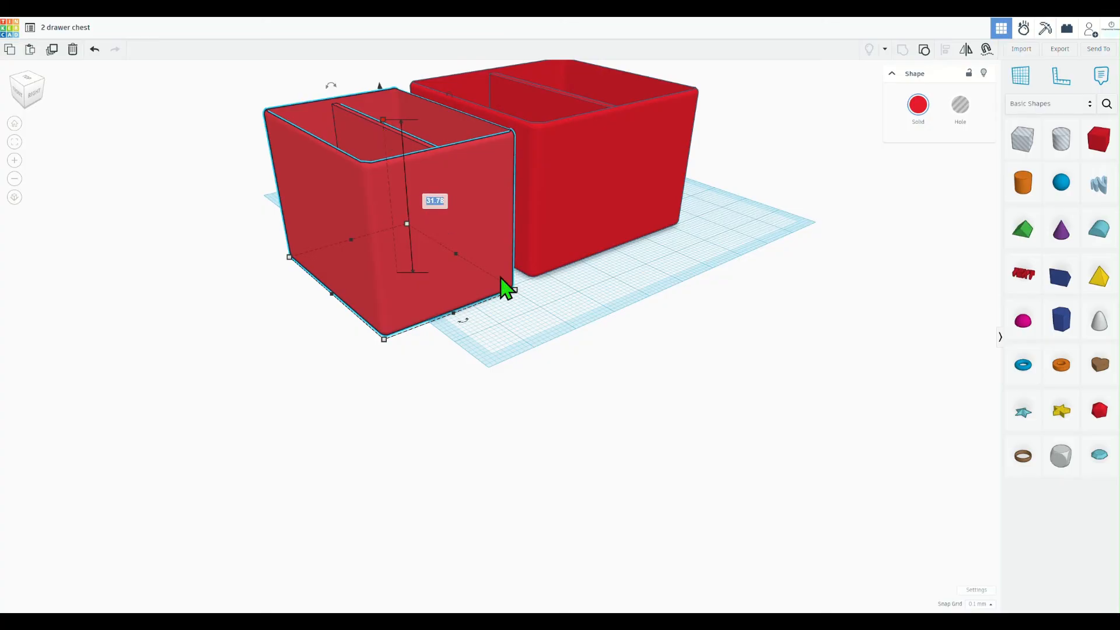
key("Return")
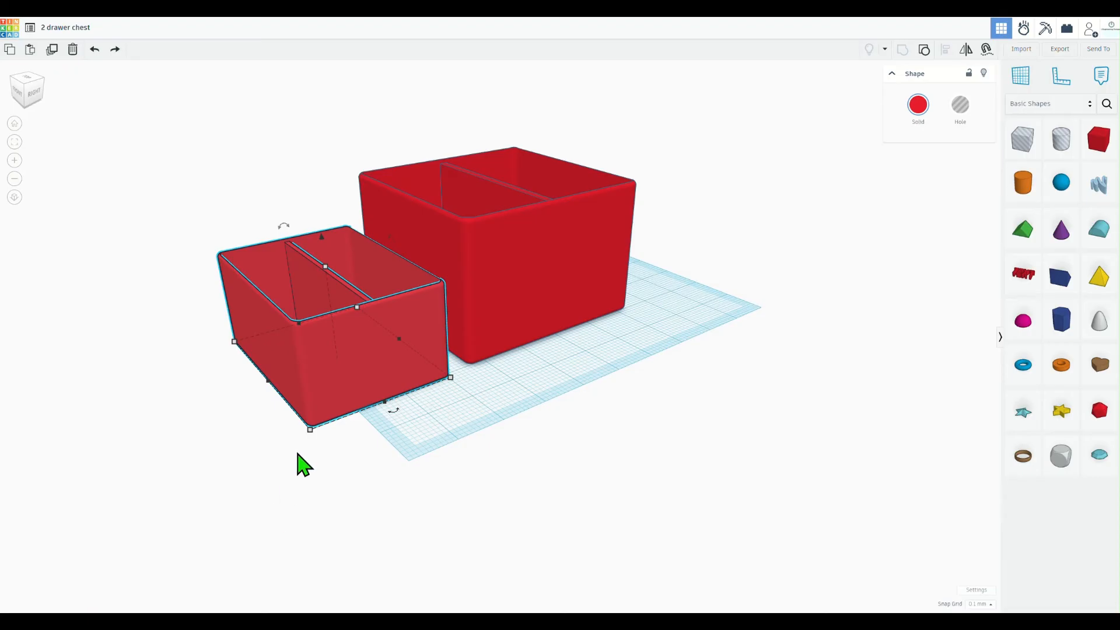
mouse_move(310, 431)
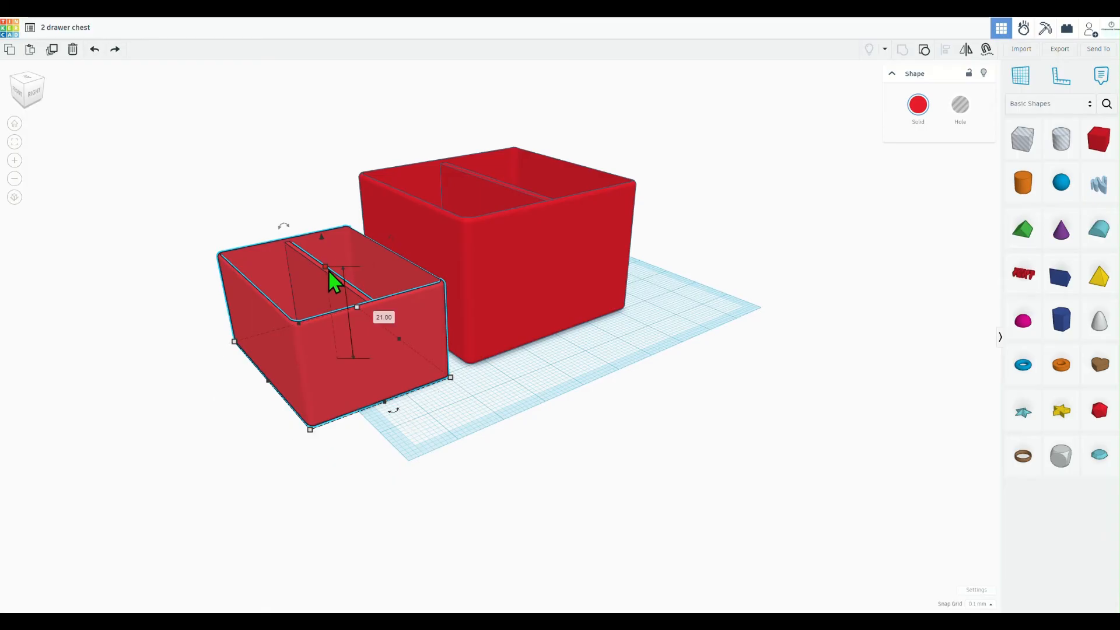
left_click(528, 408)
Step: Duplicate the drawer and place the copy about 31 mm away, directly in front of the first one
left_click(344, 357)
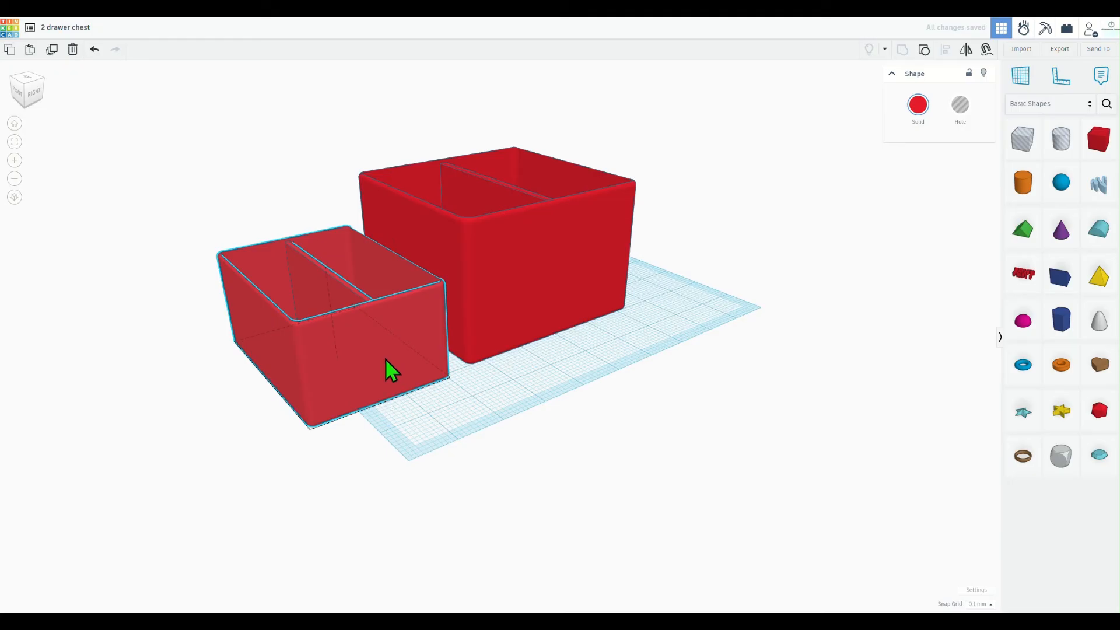
left_click_drag(385, 358, 213, 419, "alt")
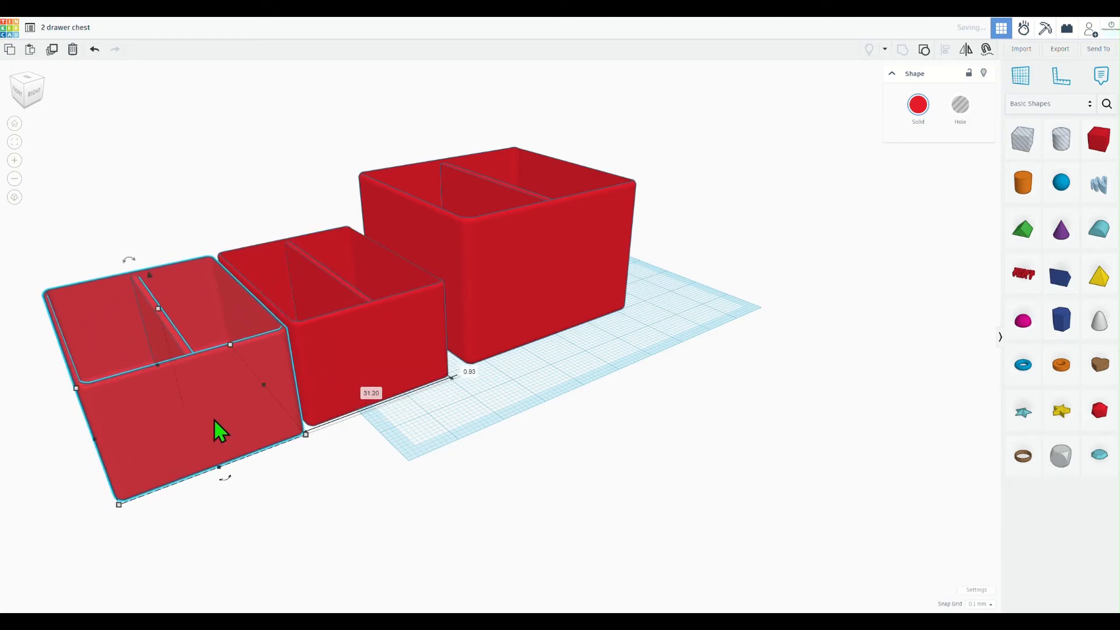
left_click(300, 535)
Step: Move the large chest sideways across the workplane, clear of the row formed by the two drawers
right_click_drag(299, 535, 612, 357)
left_click_drag(612, 355, 469, 185)
left_click(580, 303)
Step: Align the two drawers with each other by their centers across their width
right_click_drag(50, 334, 284, 352)
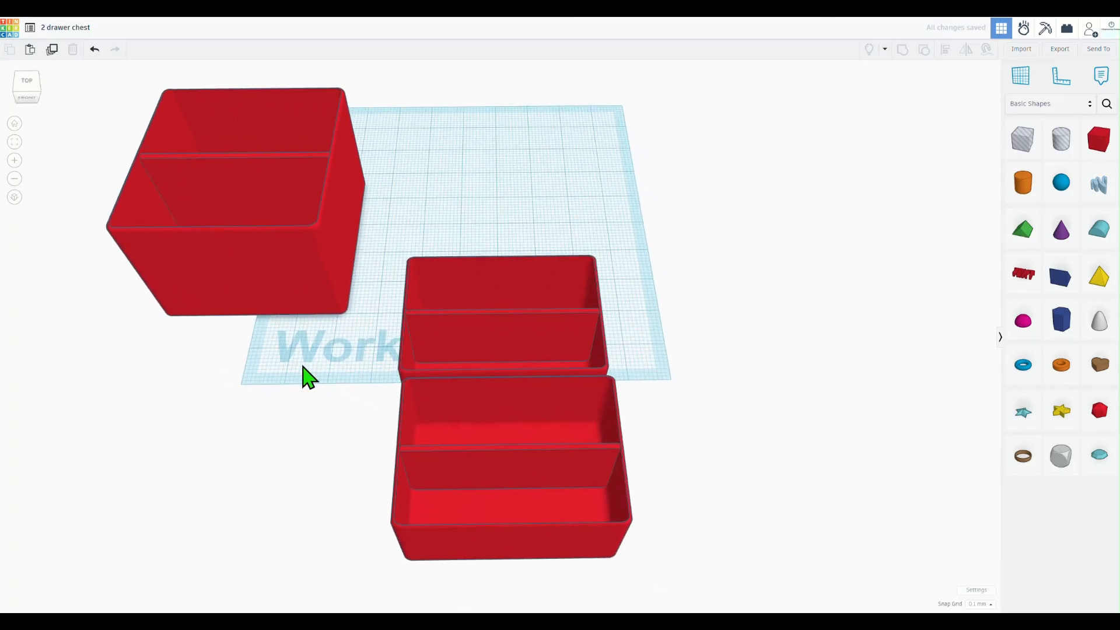
left_click_drag(458, 155, 607, 525)
left_click(945, 49)
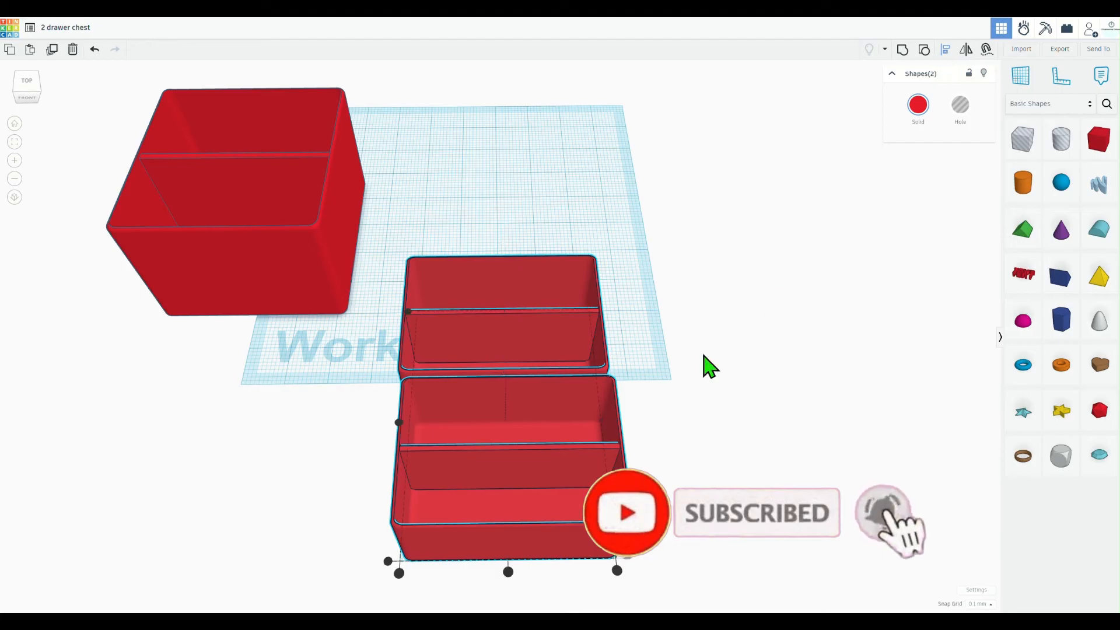
left_click(508, 571)
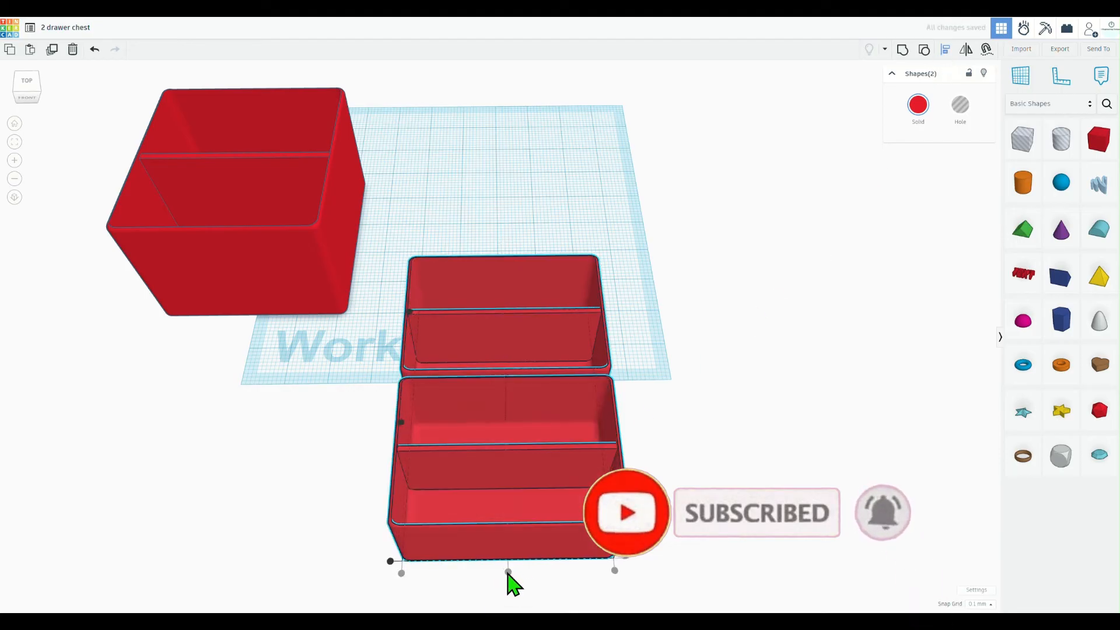
left_click(756, 442)
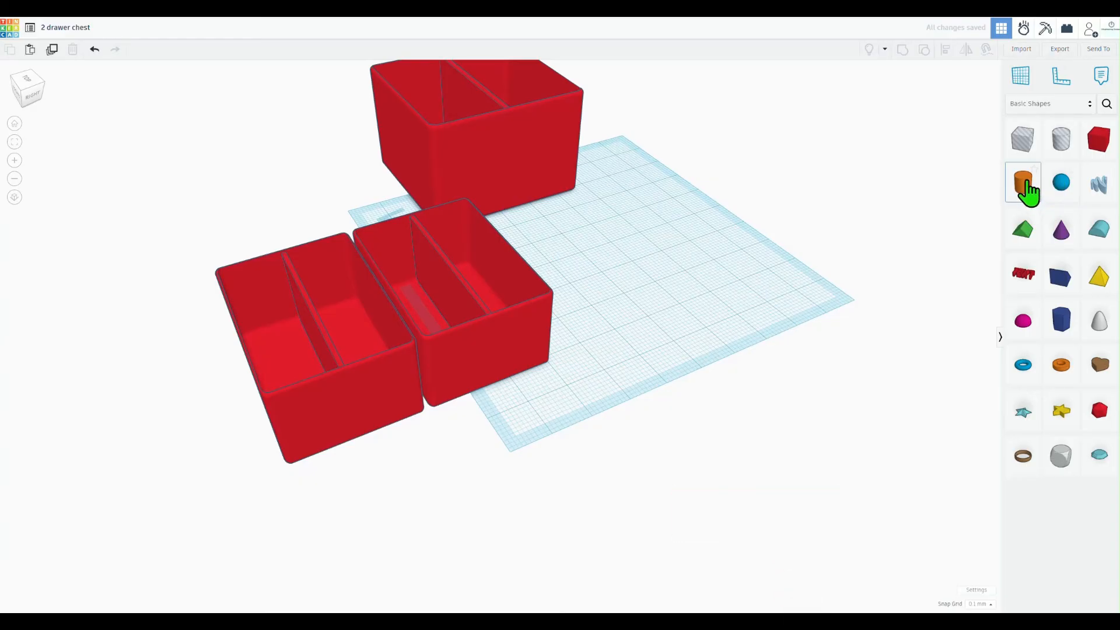
Step: Add a cylinder hole in front of the drawers and set its base to 12 by 12 mm
left_click_drag(1061, 146, 555, 453)
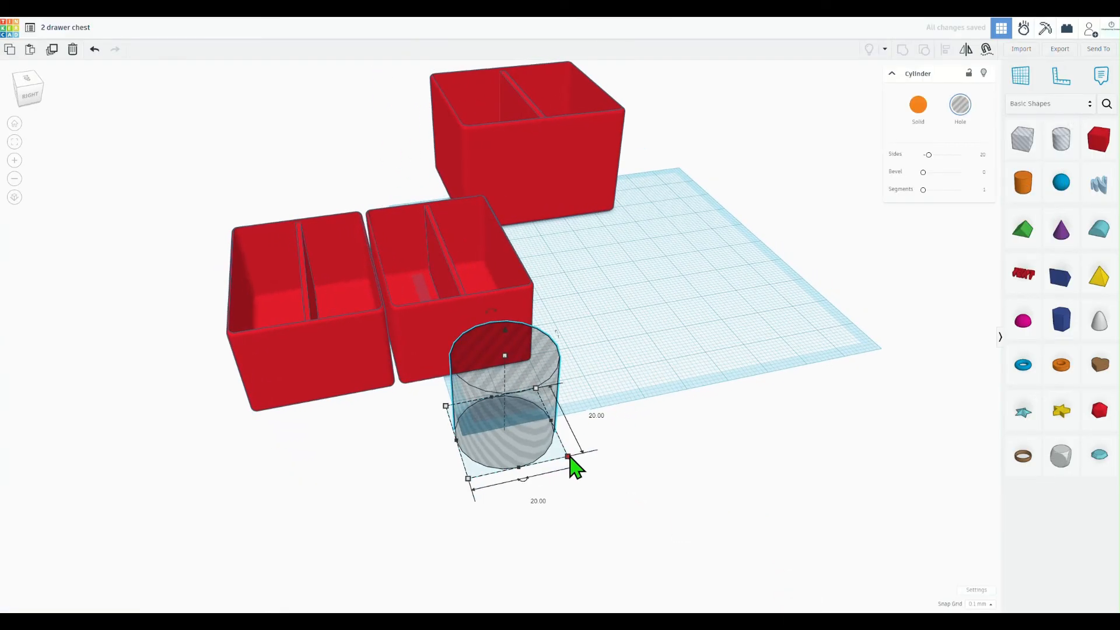
left_click(530, 498)
type("12.")
key("Tab")
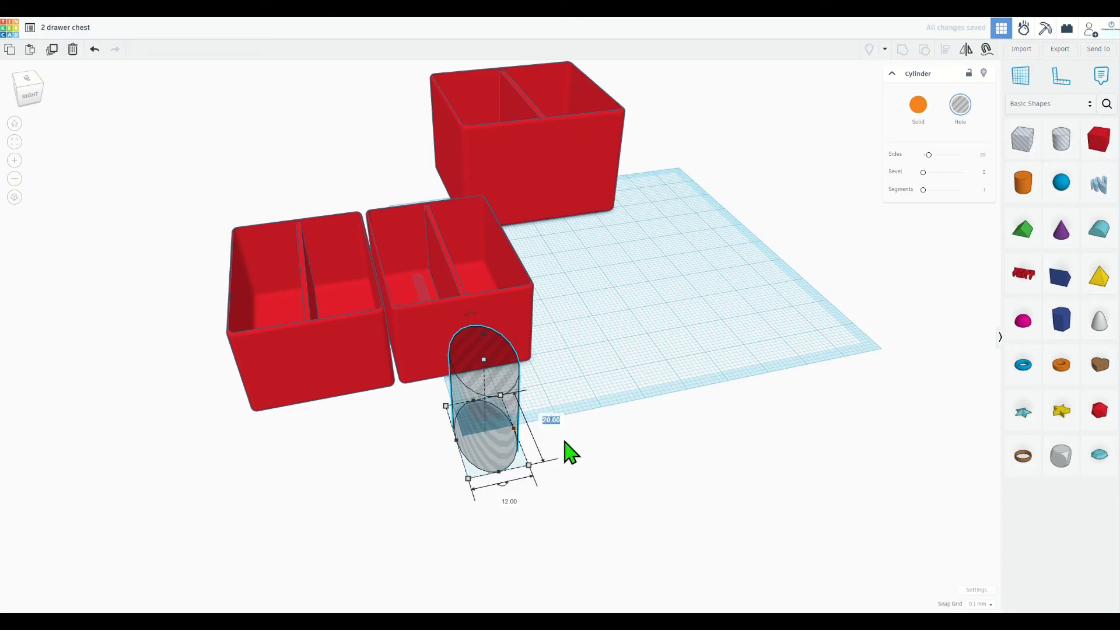
type("12.00")
key("Return")
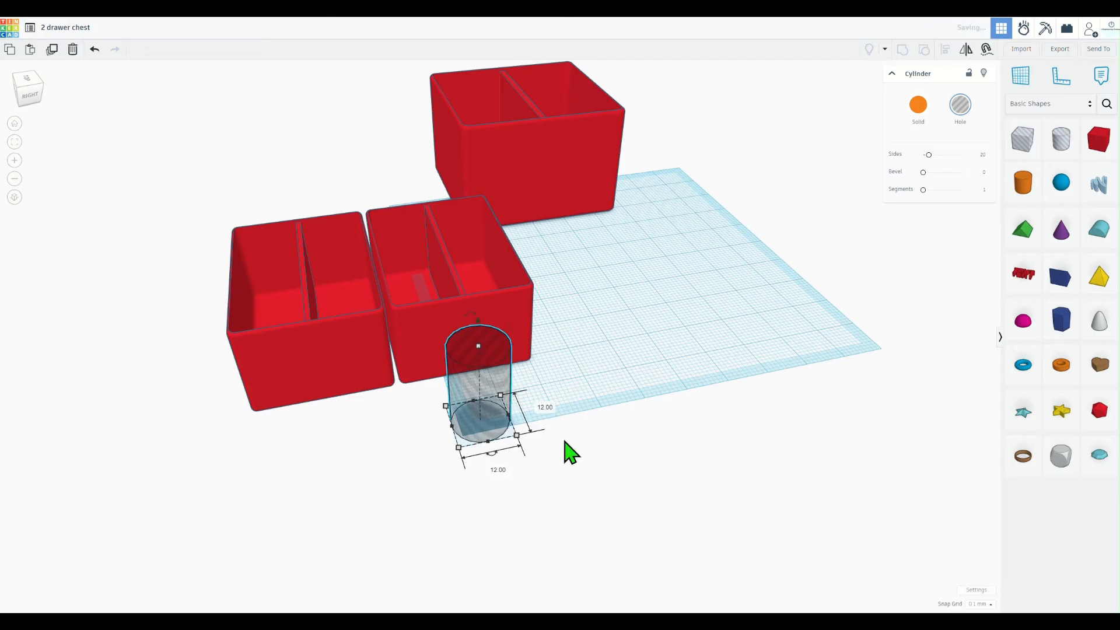
Step: Rotate the cylinder hole onto its side so that it lies horizontally along the row of drawers
mouse_move(470, 317)
left_click_drag(470, 317, 541, 373)
left_click(607, 418)
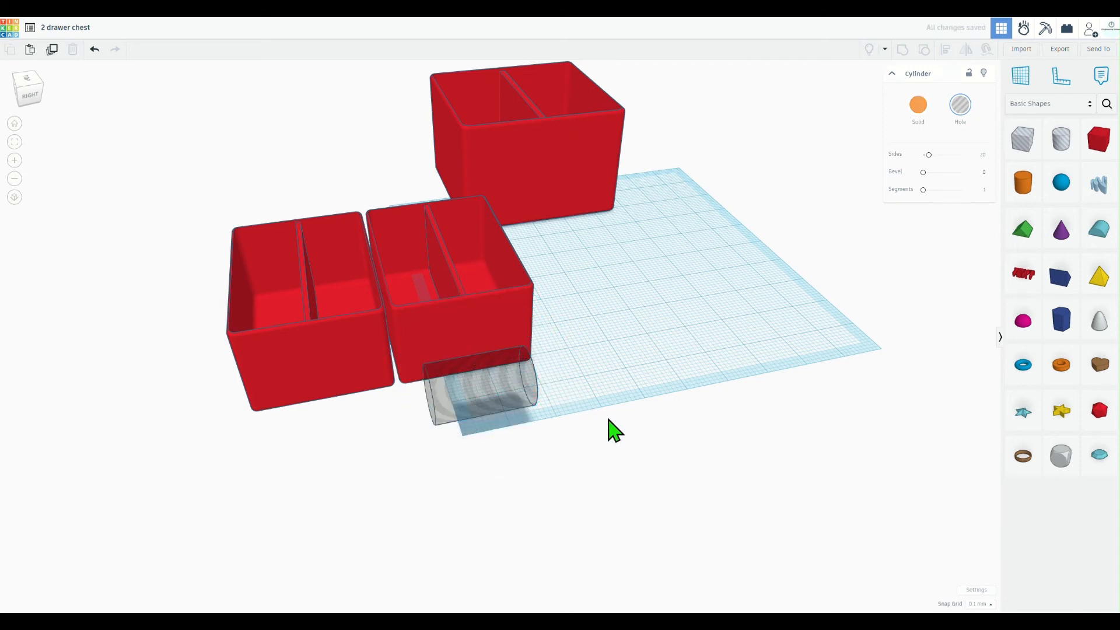
Step: Move the cylinder hole between the two drawers so it passes through both of their adjoining walls
right_click_drag(631, 404, 569, 395)
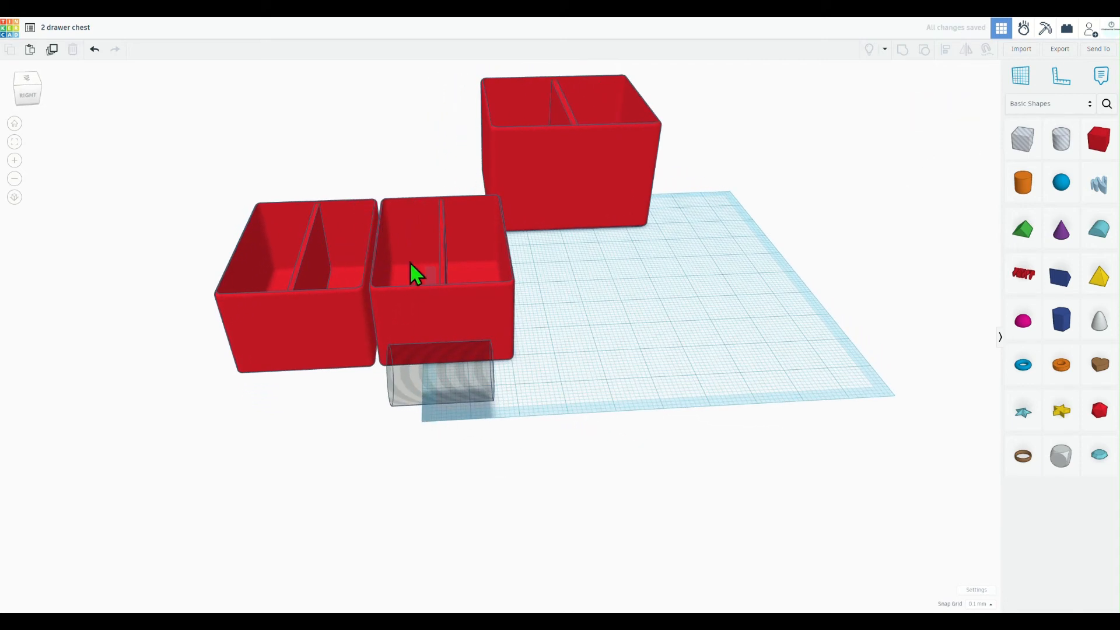
right_click_drag(562, 271, 559, 392)
left_click_drag(480, 439, 396, 285)
right_click_drag(620, 300, 361, 229)
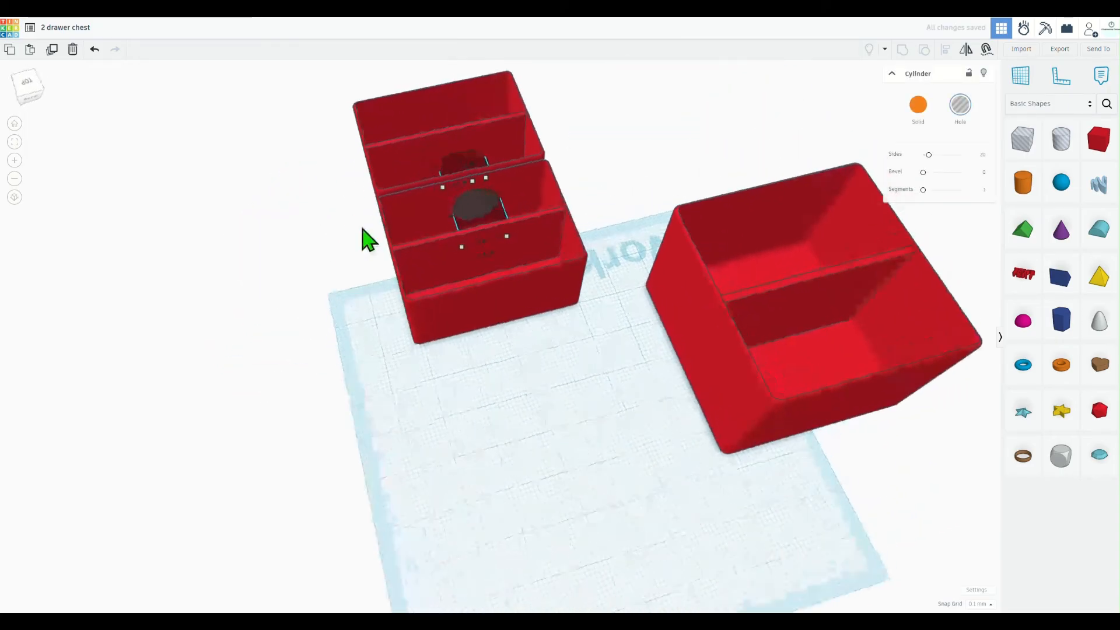
key("Escape")
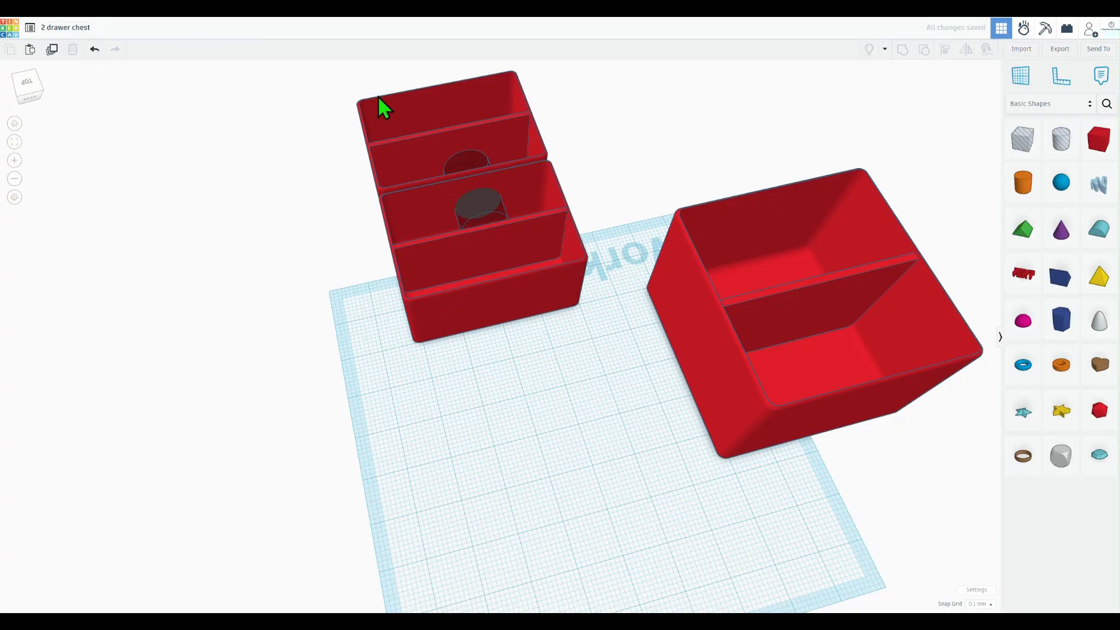
Step: Center the cylinder hole across the width of the two drawers using Align
scroll(362, 116, "down", 3)
scroll(326, 175, "up", 2)
left_click_drag(338, 151, 460, 353)
left_click(945, 52)
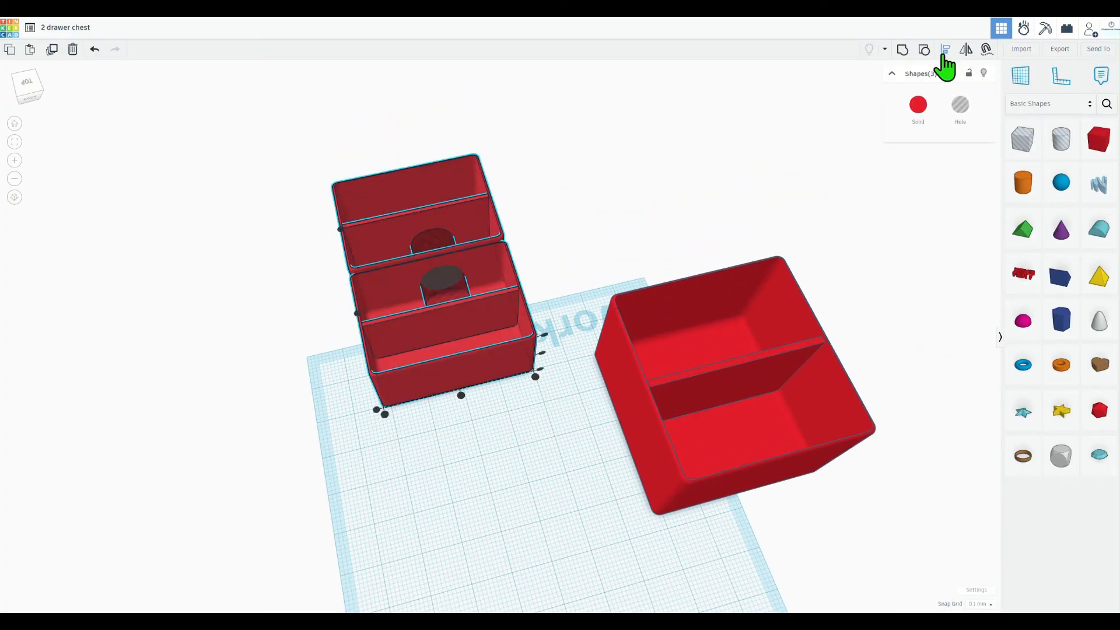
left_click(461, 396)
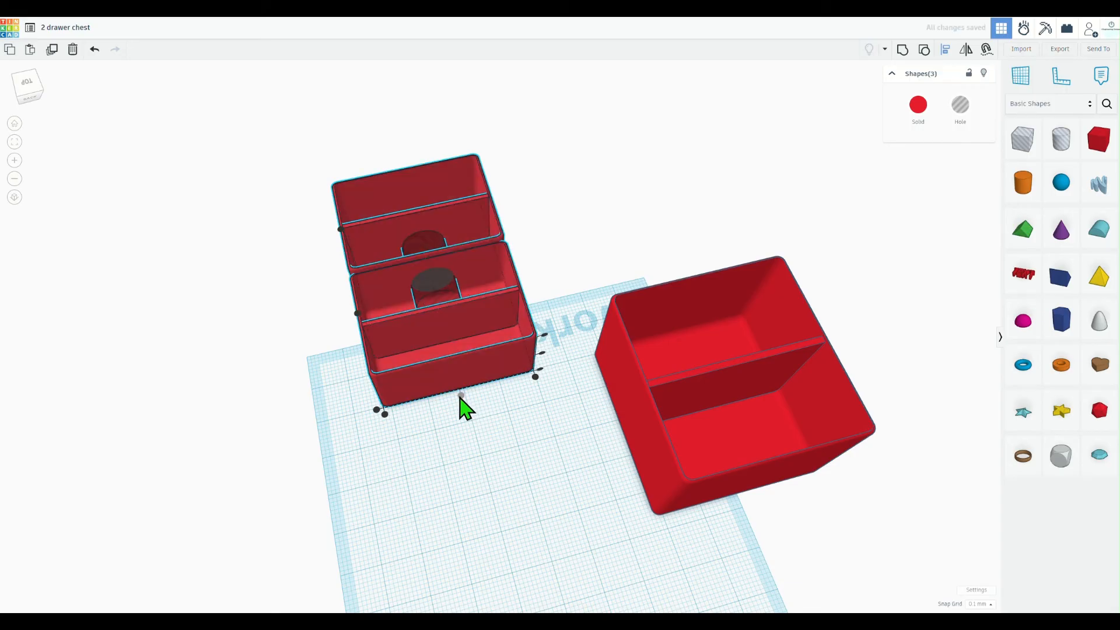
right_click_drag(403, 417, 503, 332)
left_click(256, 552)
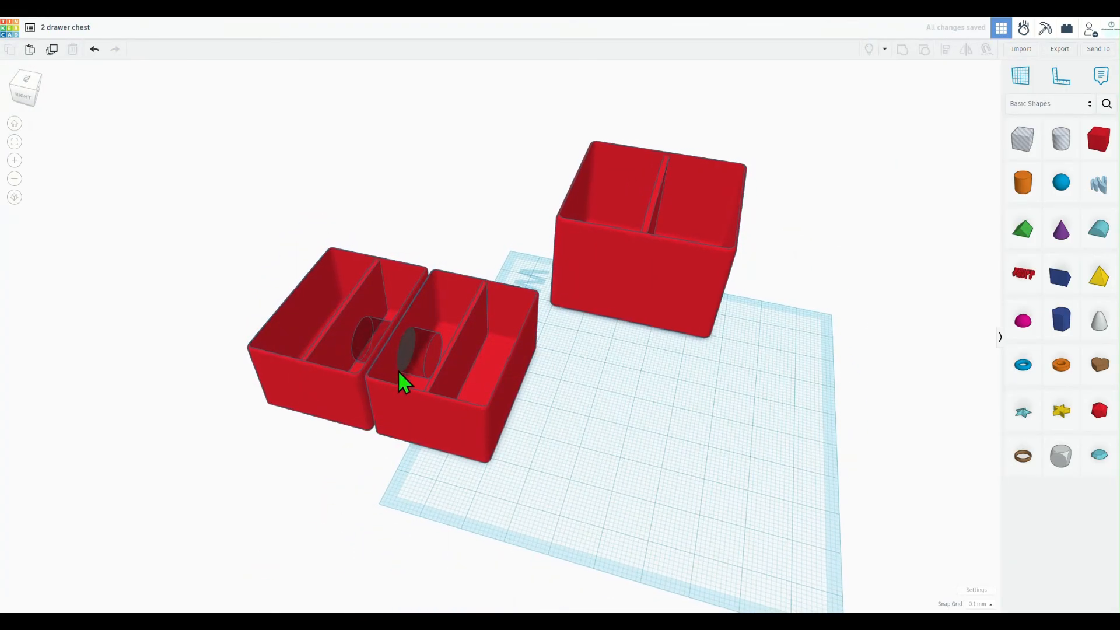
Step: Raise the cylinder hole until its upper part rises above the rims of the drawers' adjoining walls
scroll(397, 368, "up", 5)
left_click(443, 350)
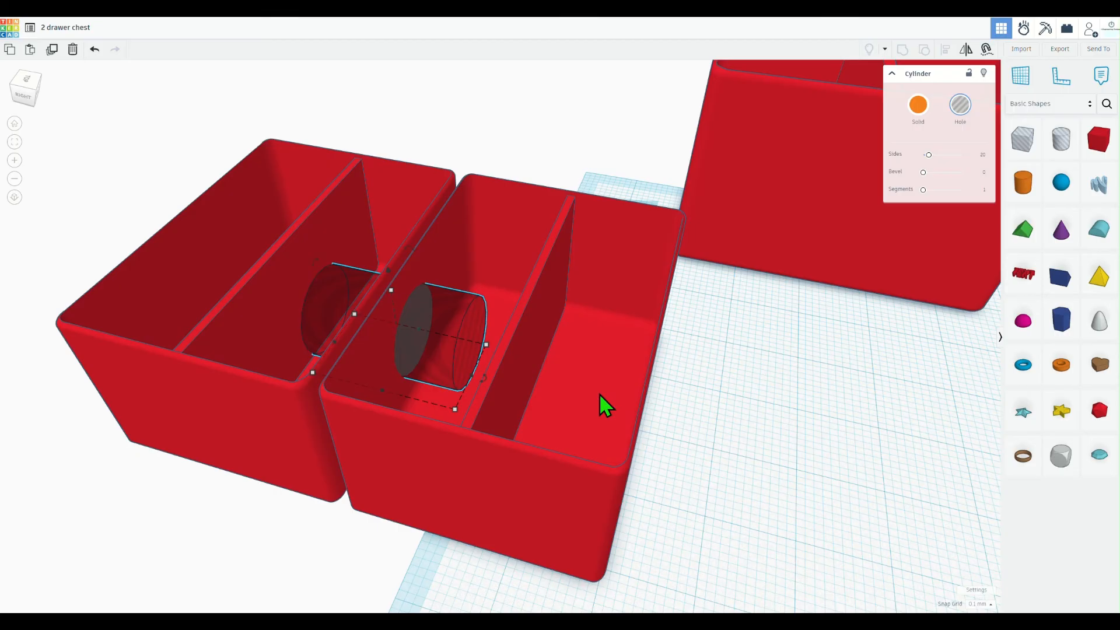
key("ctrl+Up")
key("ctrl+Up")
key("ctrl+Up")
key("ctrl+Up")
key("ctrl+Up")
key("ctrl+Up")
key("ctrl+Up")
key("ctrl+Up")
key("ctrl+Up")
key("ctrl+Up")
key("ctrl+Up")
key("ctrl+Up")
key("ctrl+Up")
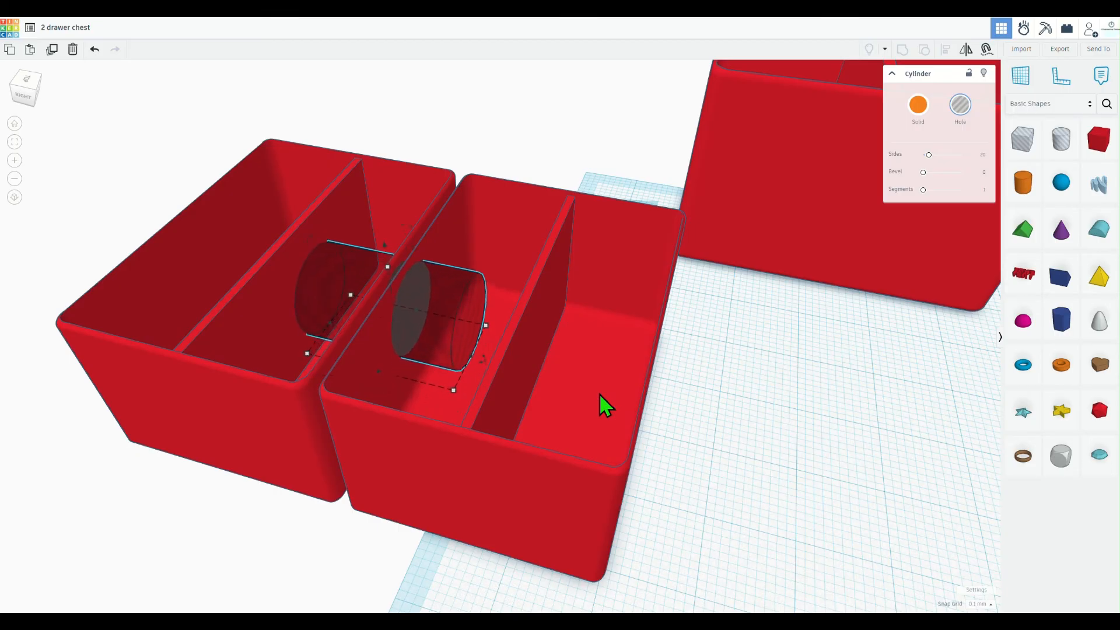
key("ctrl+Up")
key("ctrl+Up")
key("ctrl+Up")
key("ctrl+Up")
key("ctrl+Up")
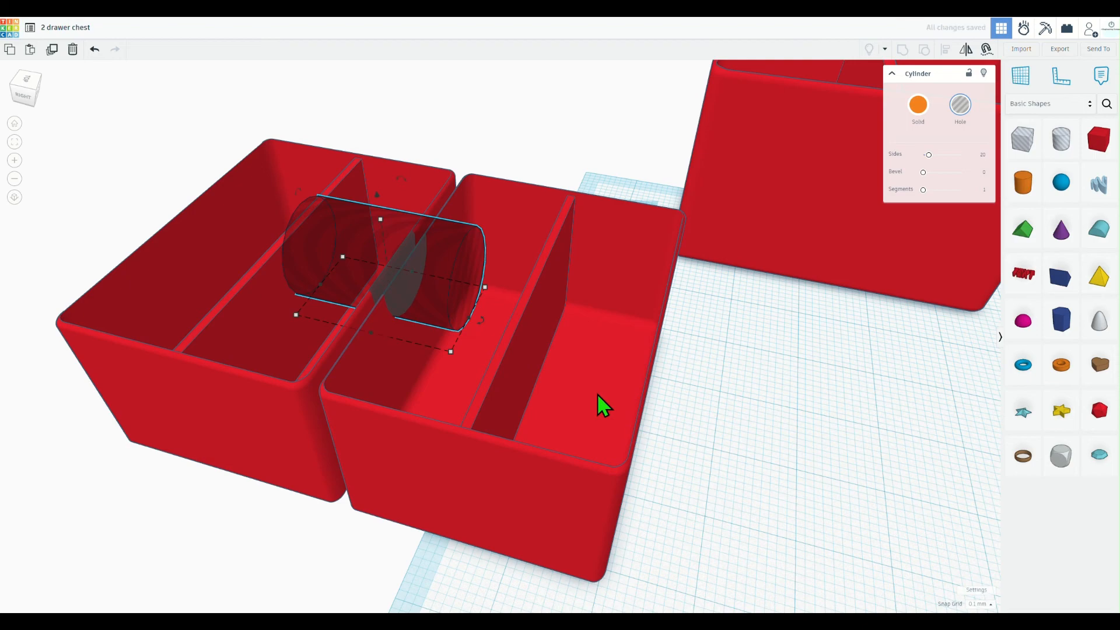
right_click_drag(597, 394, 352, 310)
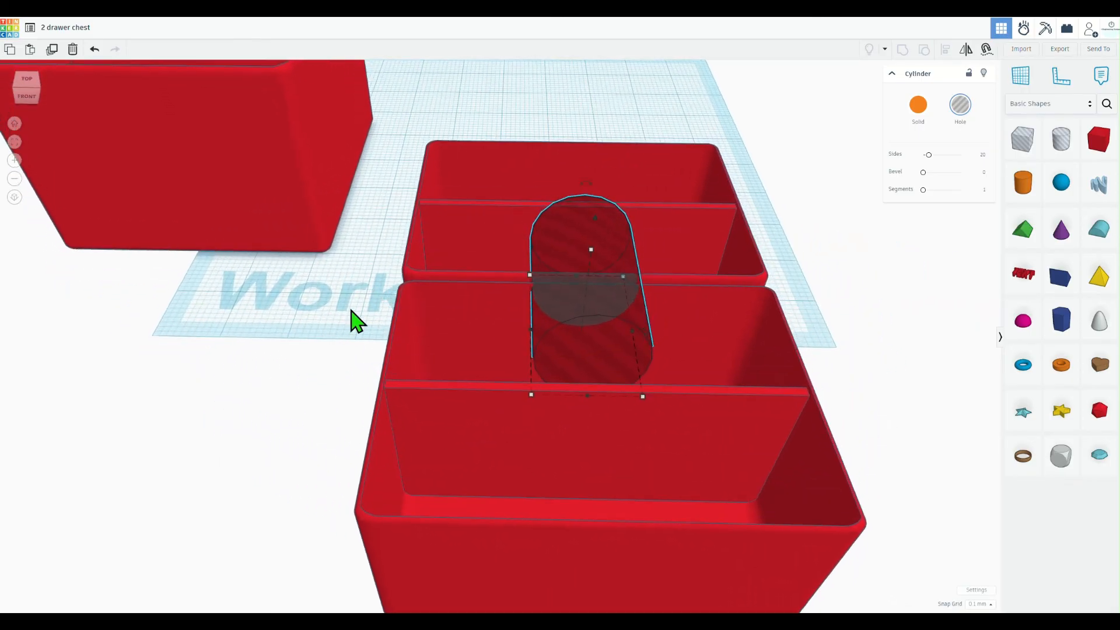
left_click(378, 286)
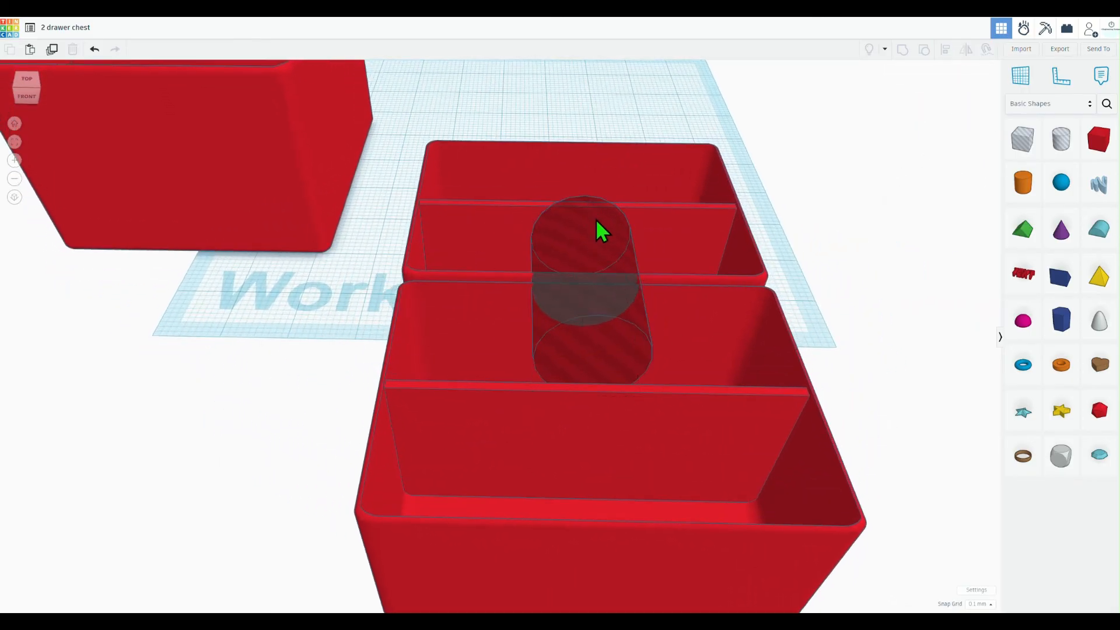
Step: Duplicate the cylinder hole in place and group one with the front drawer to cut a rounded notch in its back wall
left_click(600, 235)
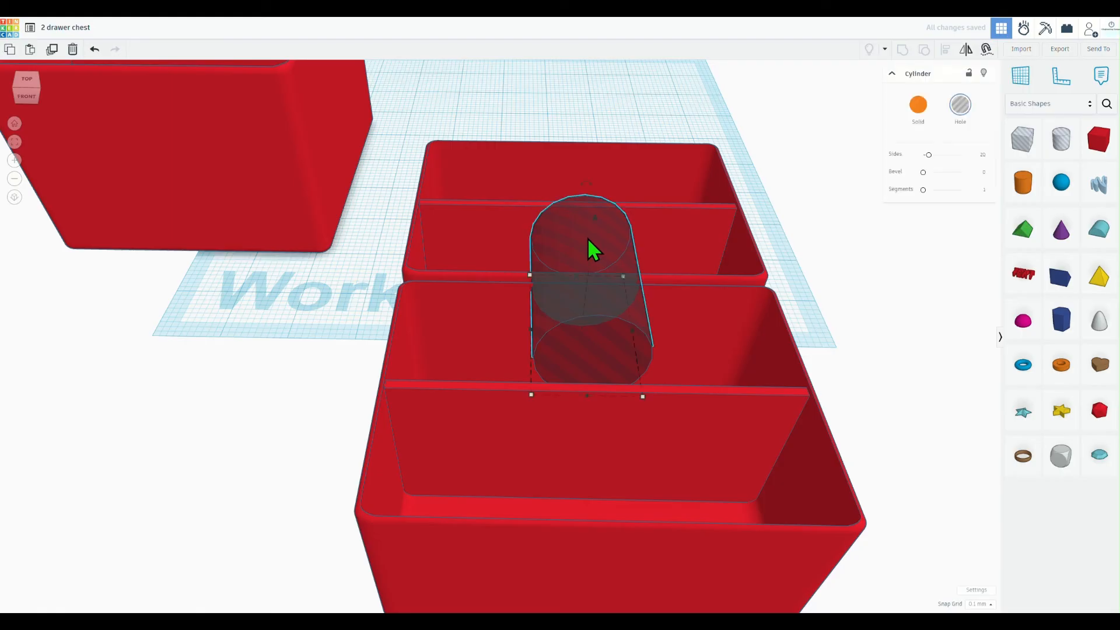
left_click(447, 342, "shift")
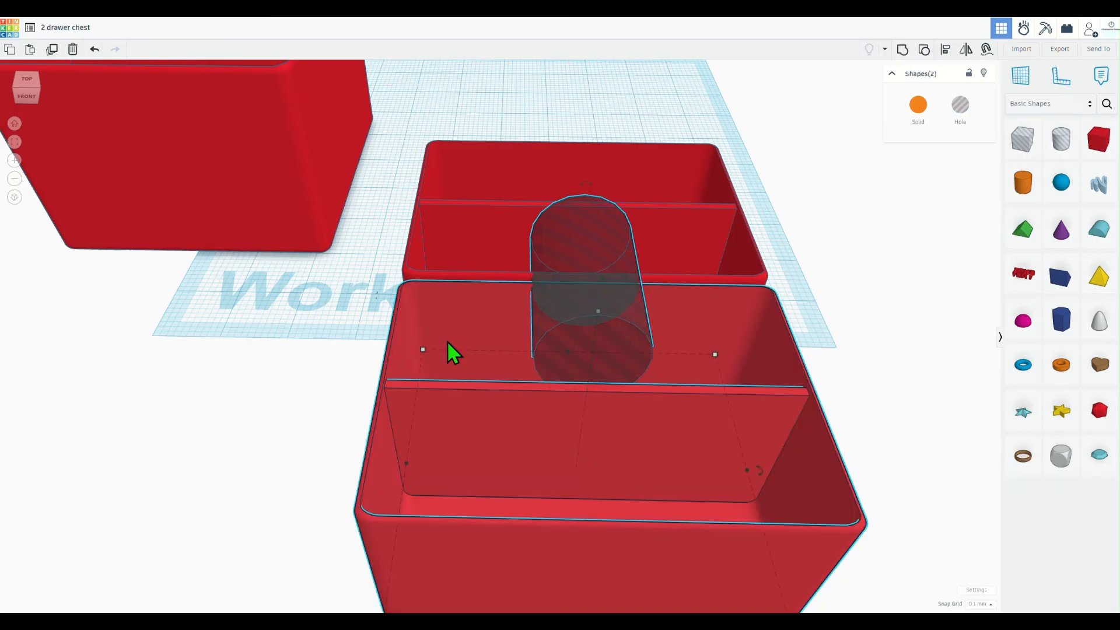
left_click(904, 50)
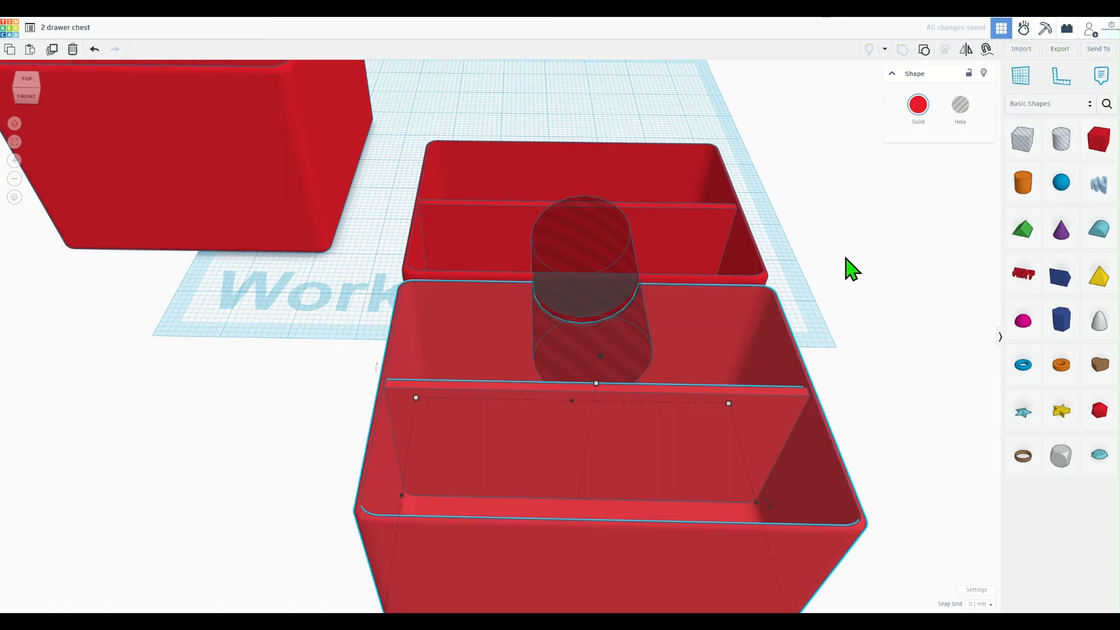
left_click(827, 261)
Step: Group the rear drawer with the remaining cylinder hole to cut a matching rounded notch in its front wall
left_click(652, 162)
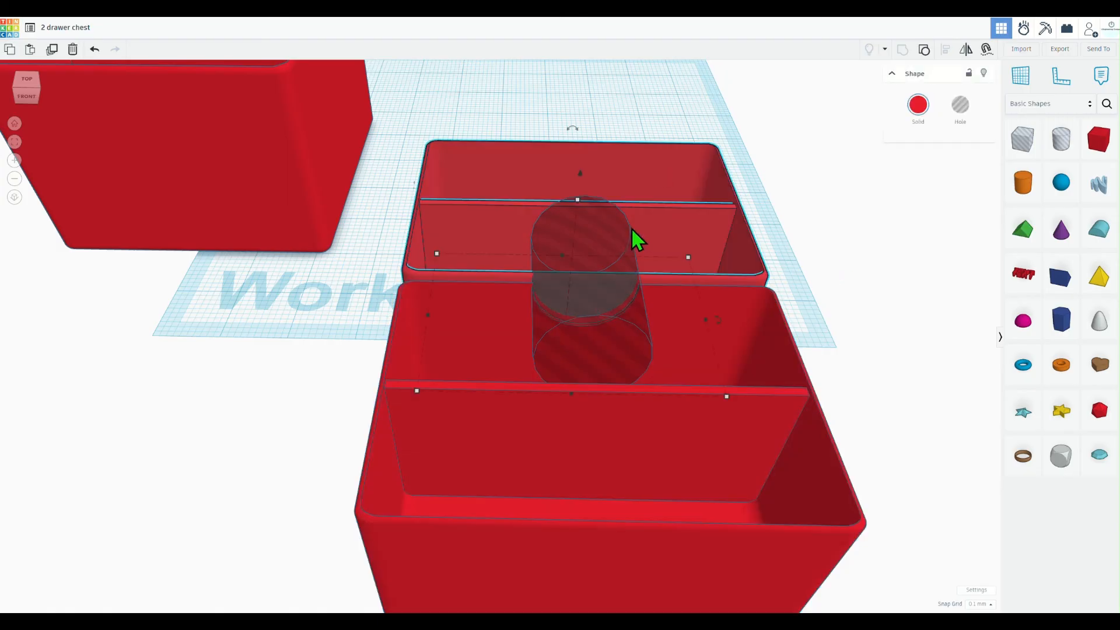
left_click_drag(582, 232, 581, 231)
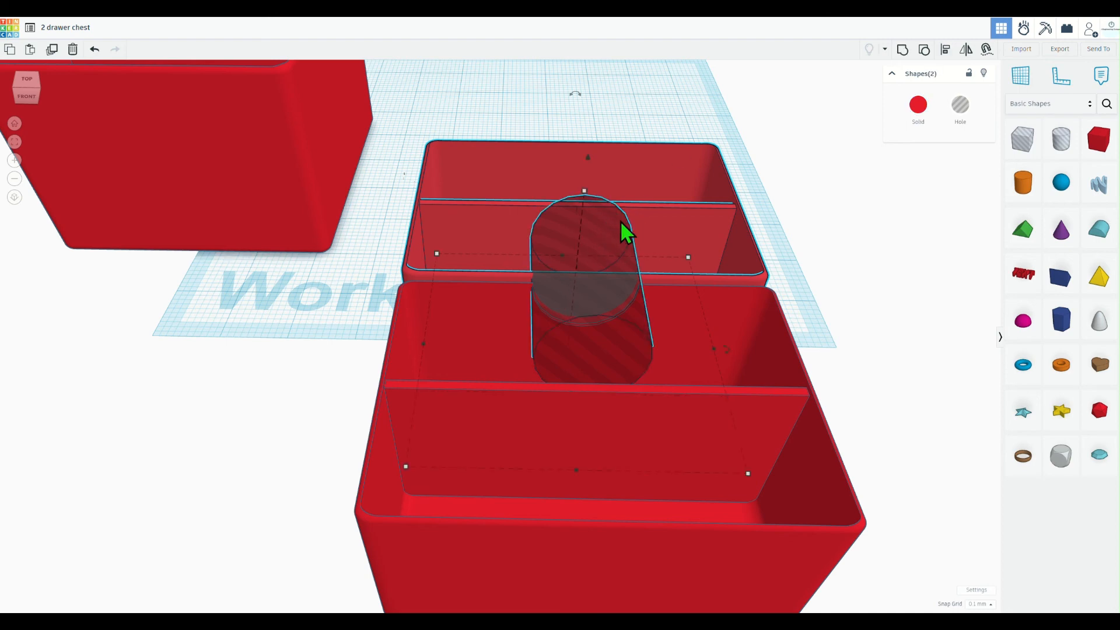
left_click(903, 49)
left_click(840, 257)
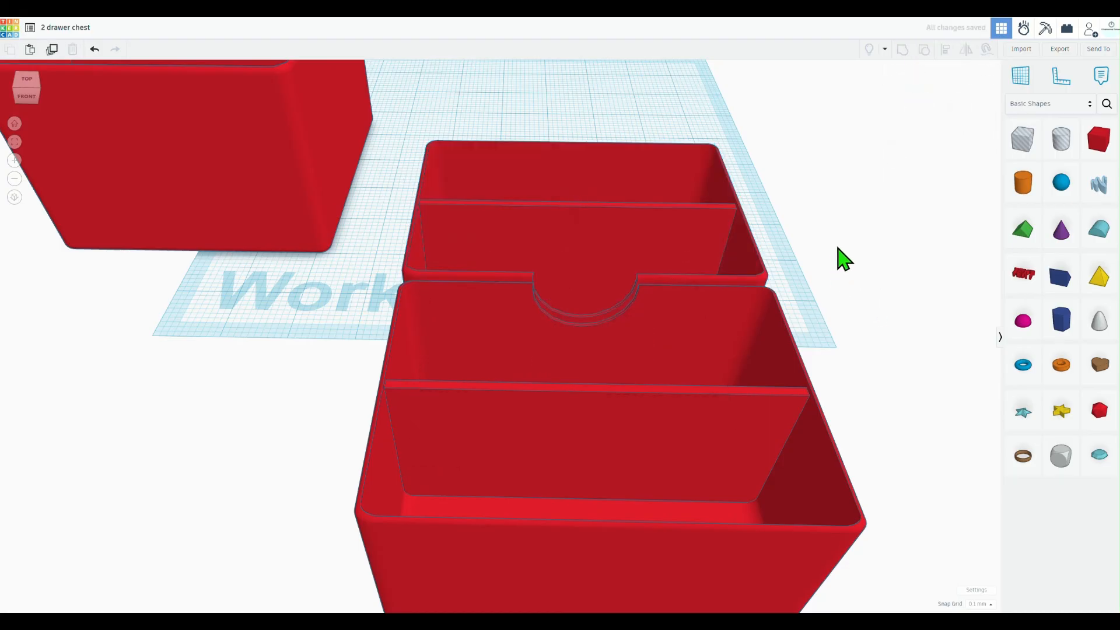
Step: Move the rear drawer about 25 mm away from the front drawer and inspect the finger notches in both
right_click_drag(840, 258, 550, 334)
left_click_drag(552, 345, 744, 338)
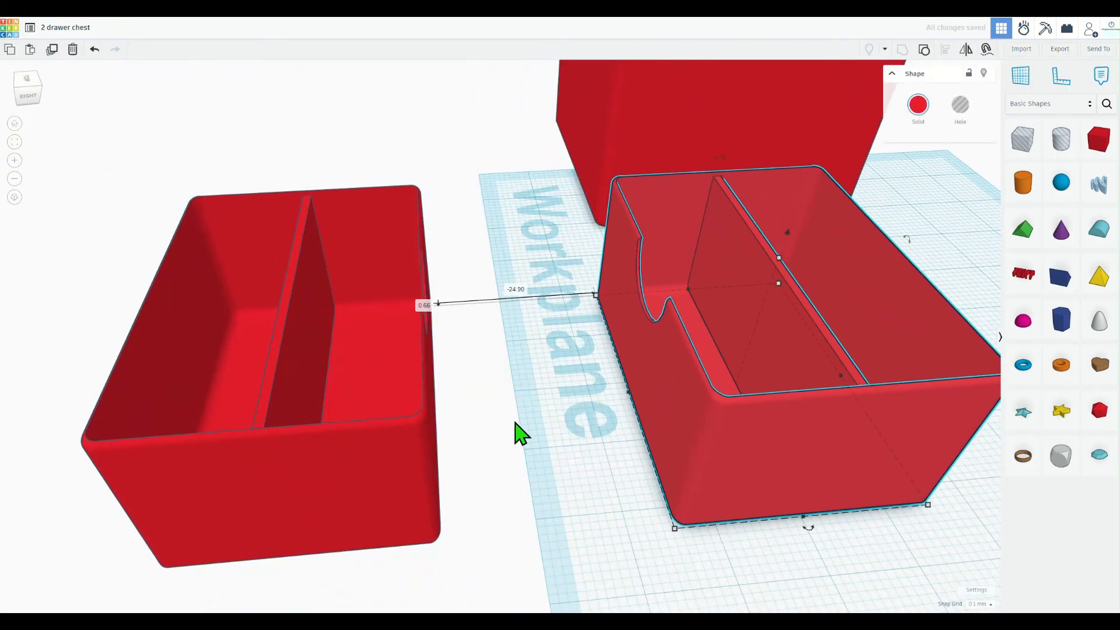
left_click(514, 430)
right_click_drag(514, 430, 297, 298)
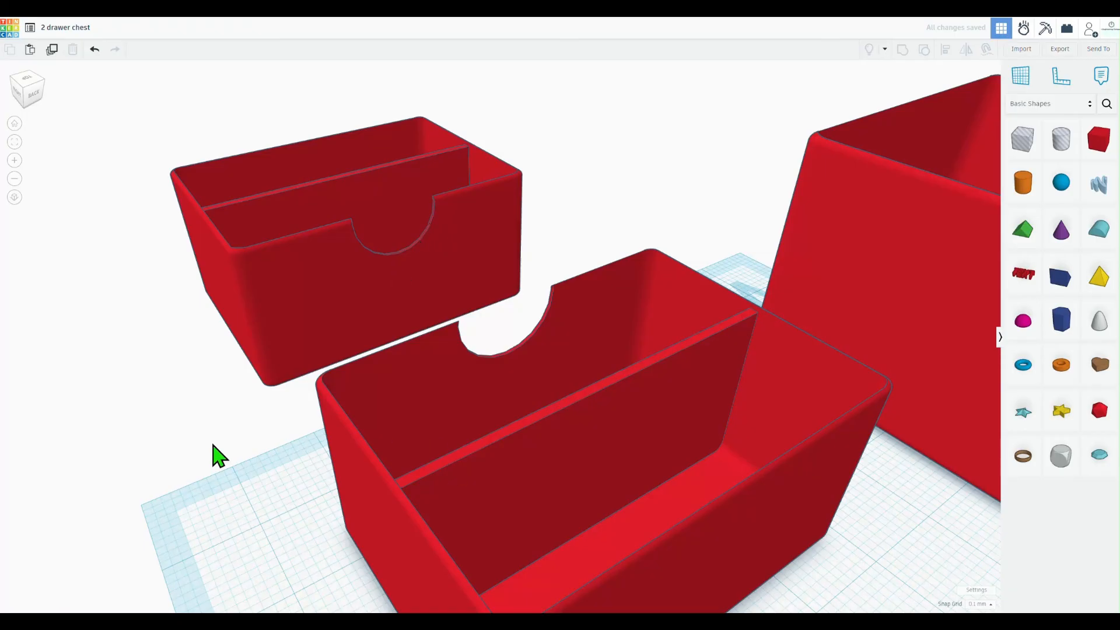
right_click_drag(219, 455, 398, 350)
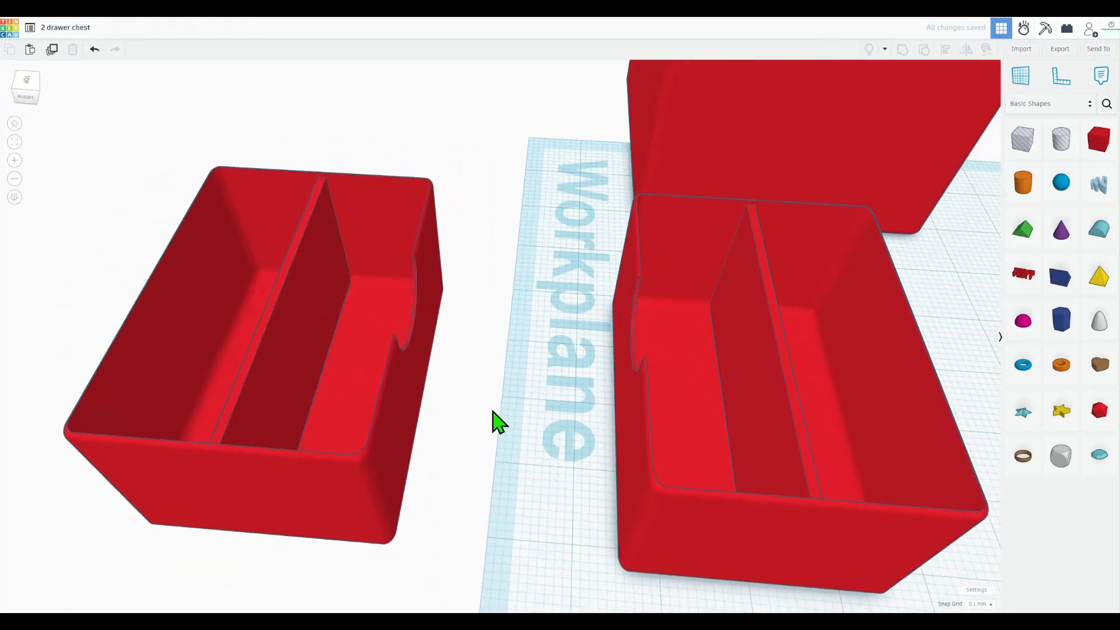
right_click_drag(493, 412, 527, 250)
right_click_drag(468, 163, 698, 238)
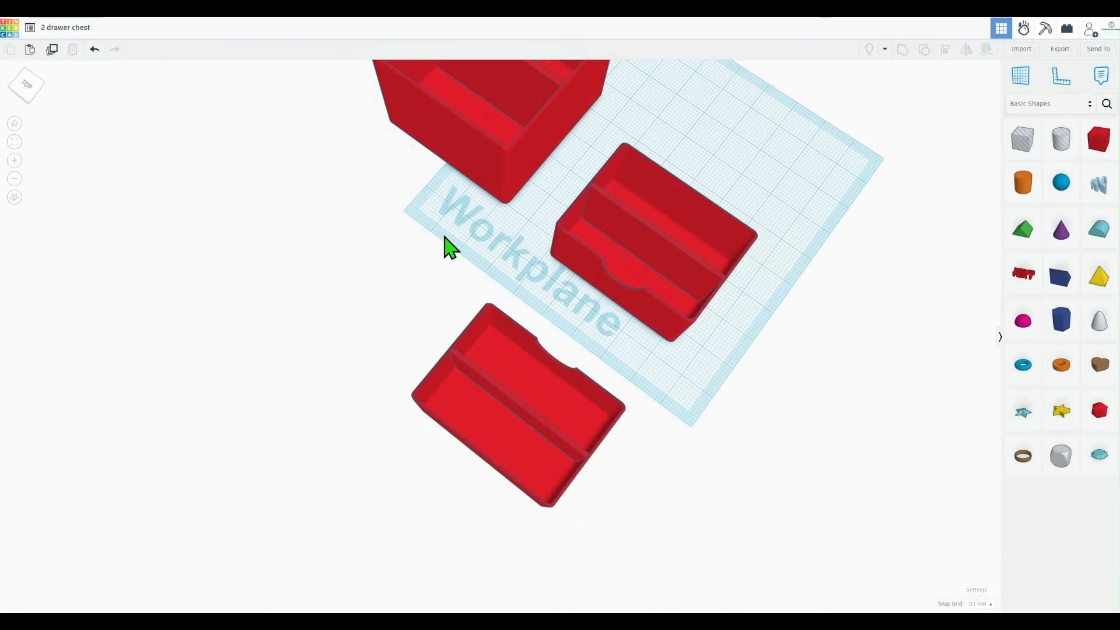
Step: Arrange all three parts on the workplane, with the chest behind and the two drawers side by side in front of it
middle_click_drag(449, 248, 312, 334)
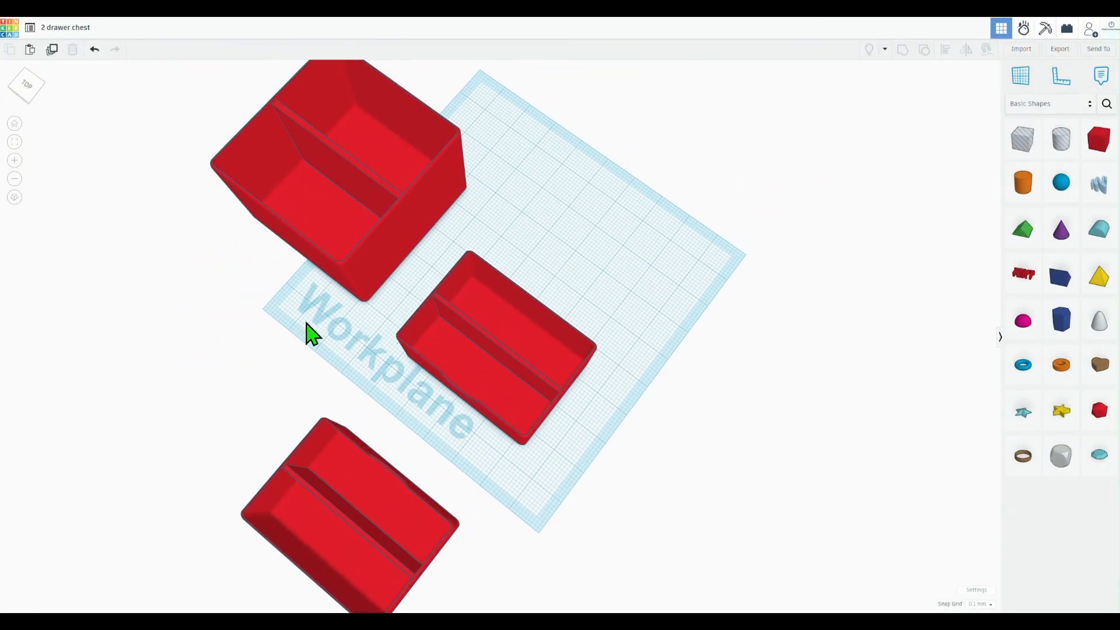
left_click_drag(397, 219, 651, 288)
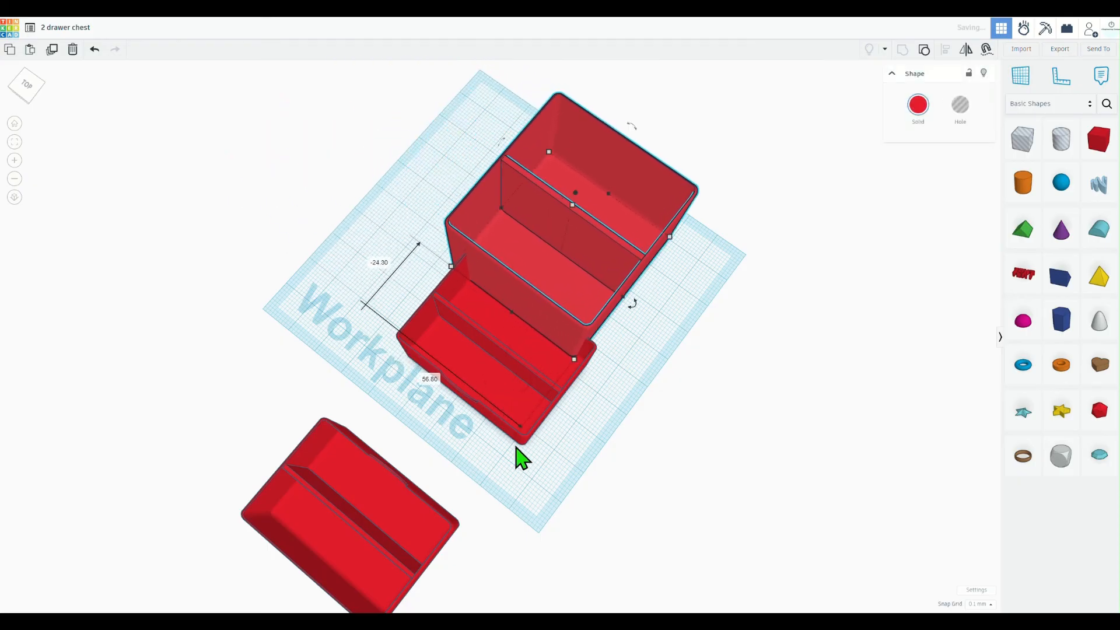
left_click_drag(515, 445, 386, 336)
left_click_drag(316, 530, 483, 445)
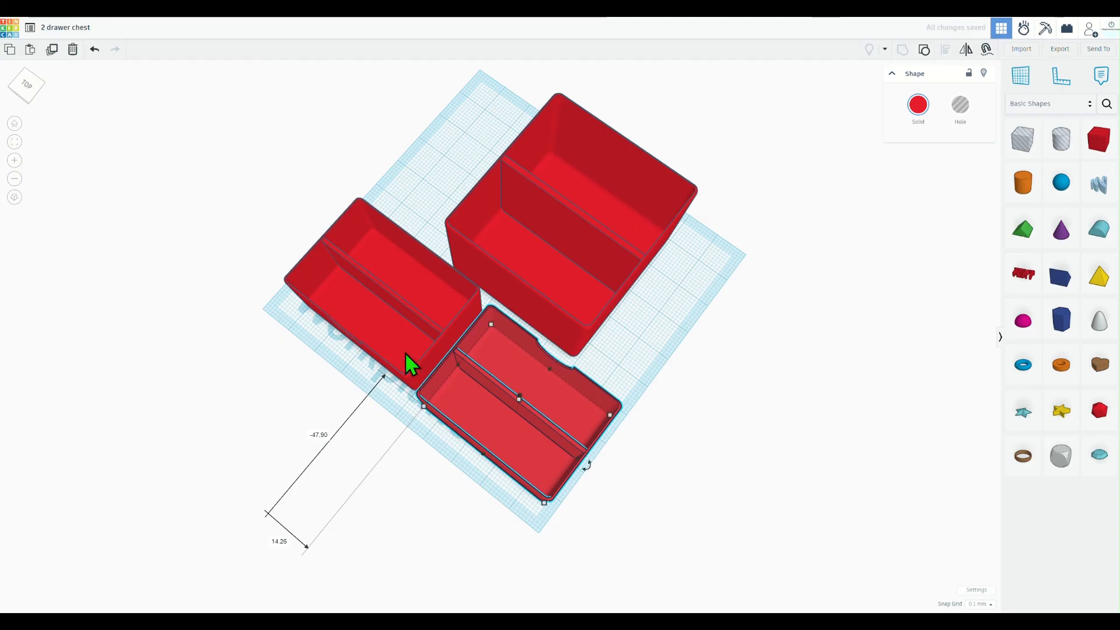
left_click_drag(380, 314, 385, 317)
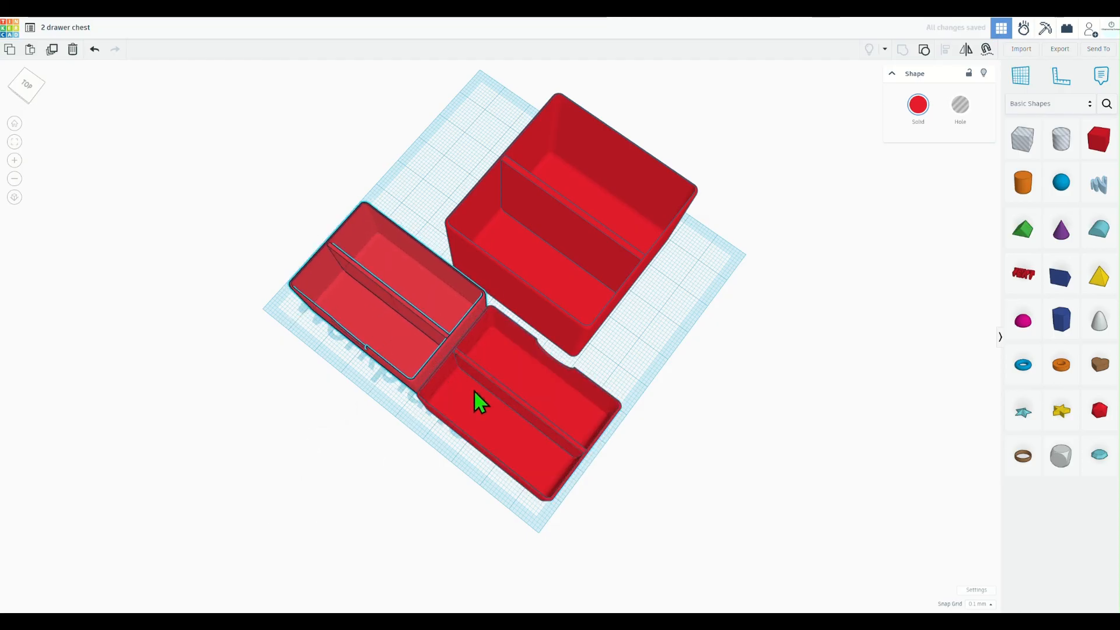
left_click_drag(472, 392, 475, 392)
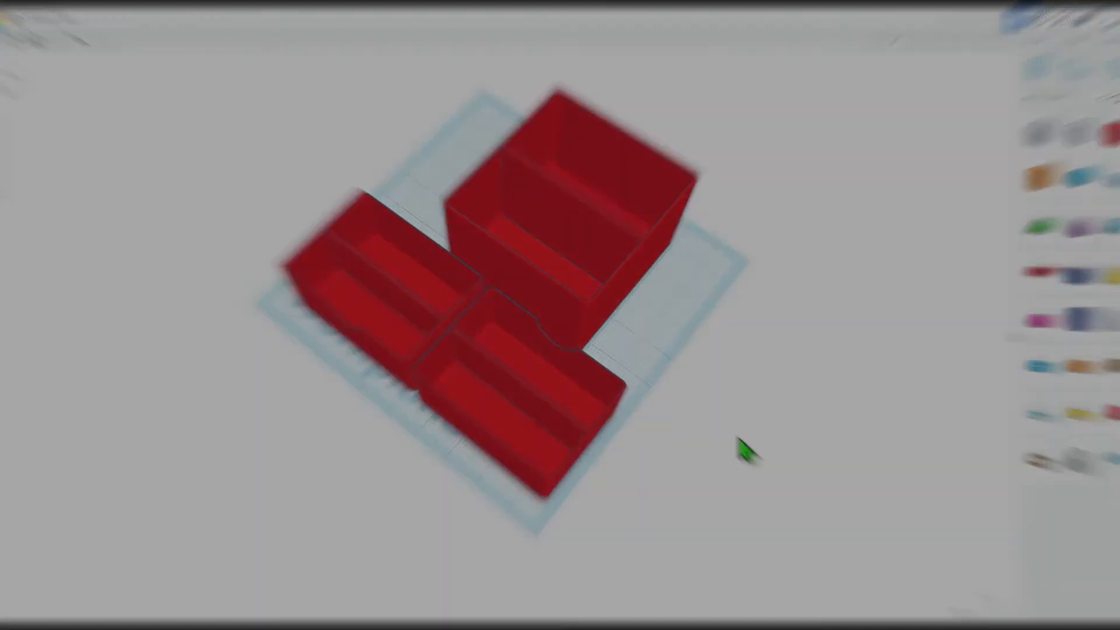